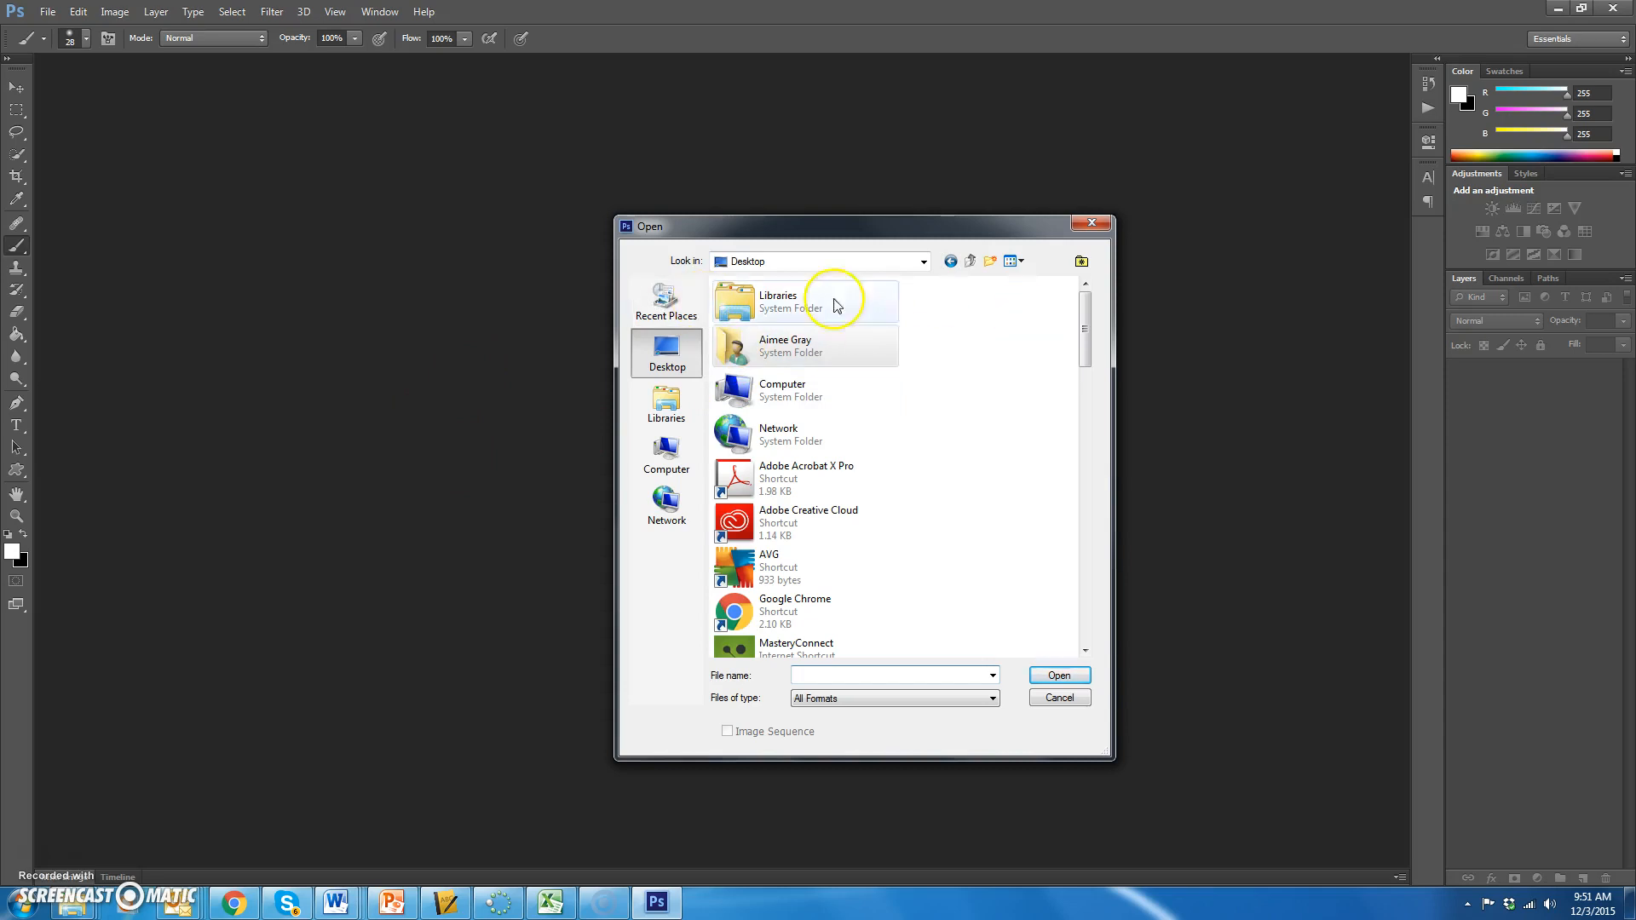
- In the Open dialog, browse through the user folder's Dropbox and Image Editing folder to Photoshop > Photoshop Pics
double_click(787, 364)
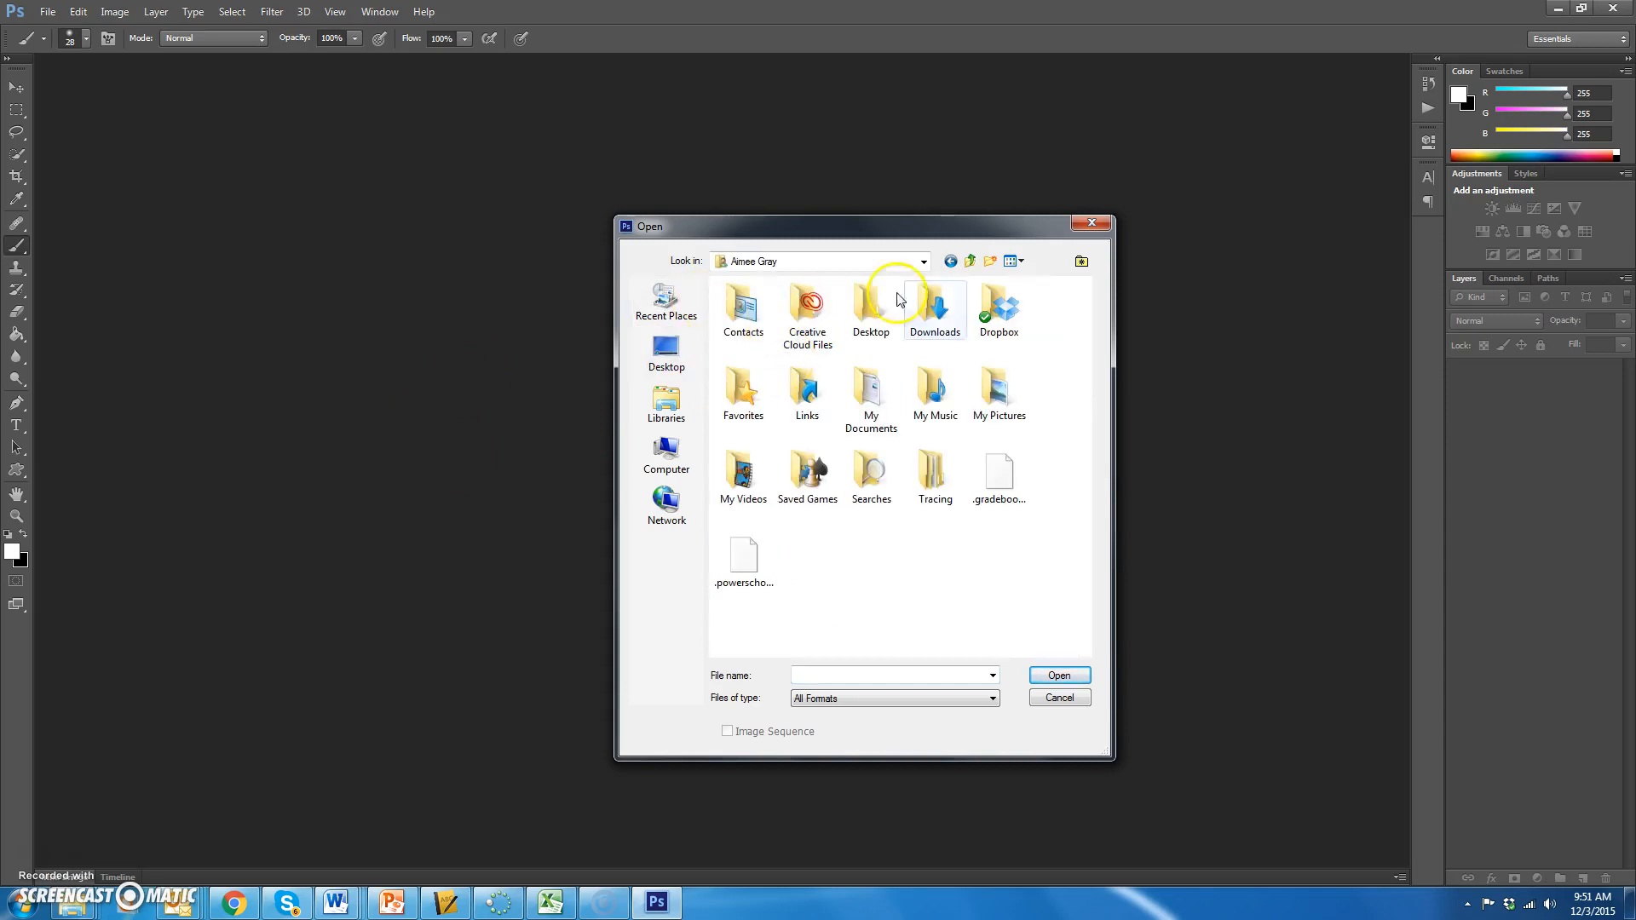
double_click(1010, 309)
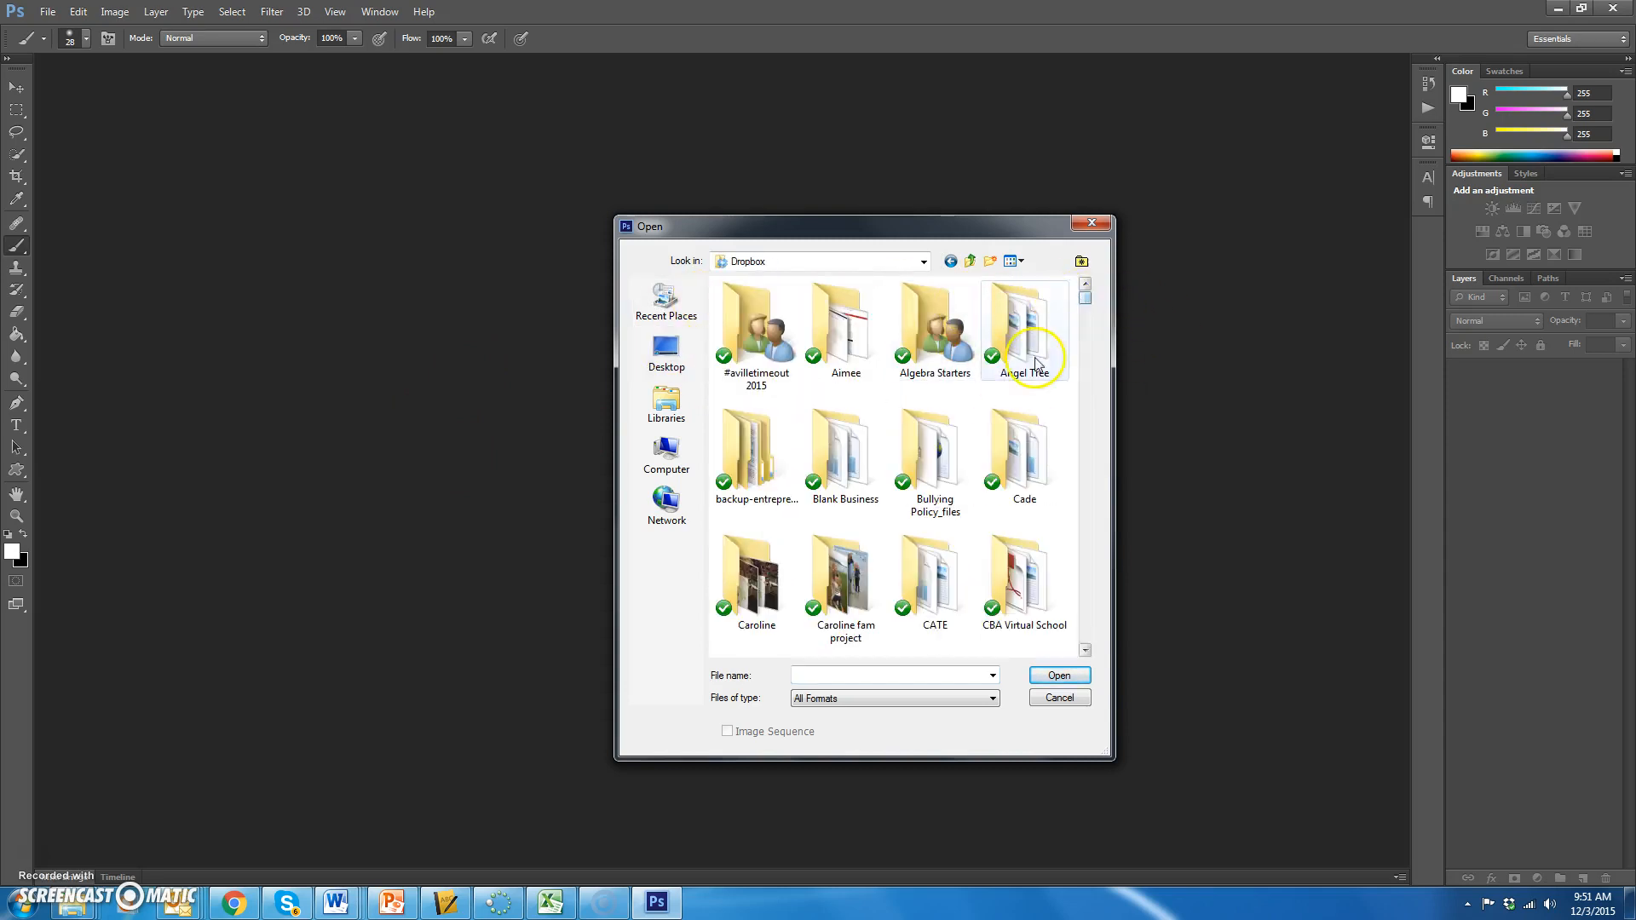
text(sch)
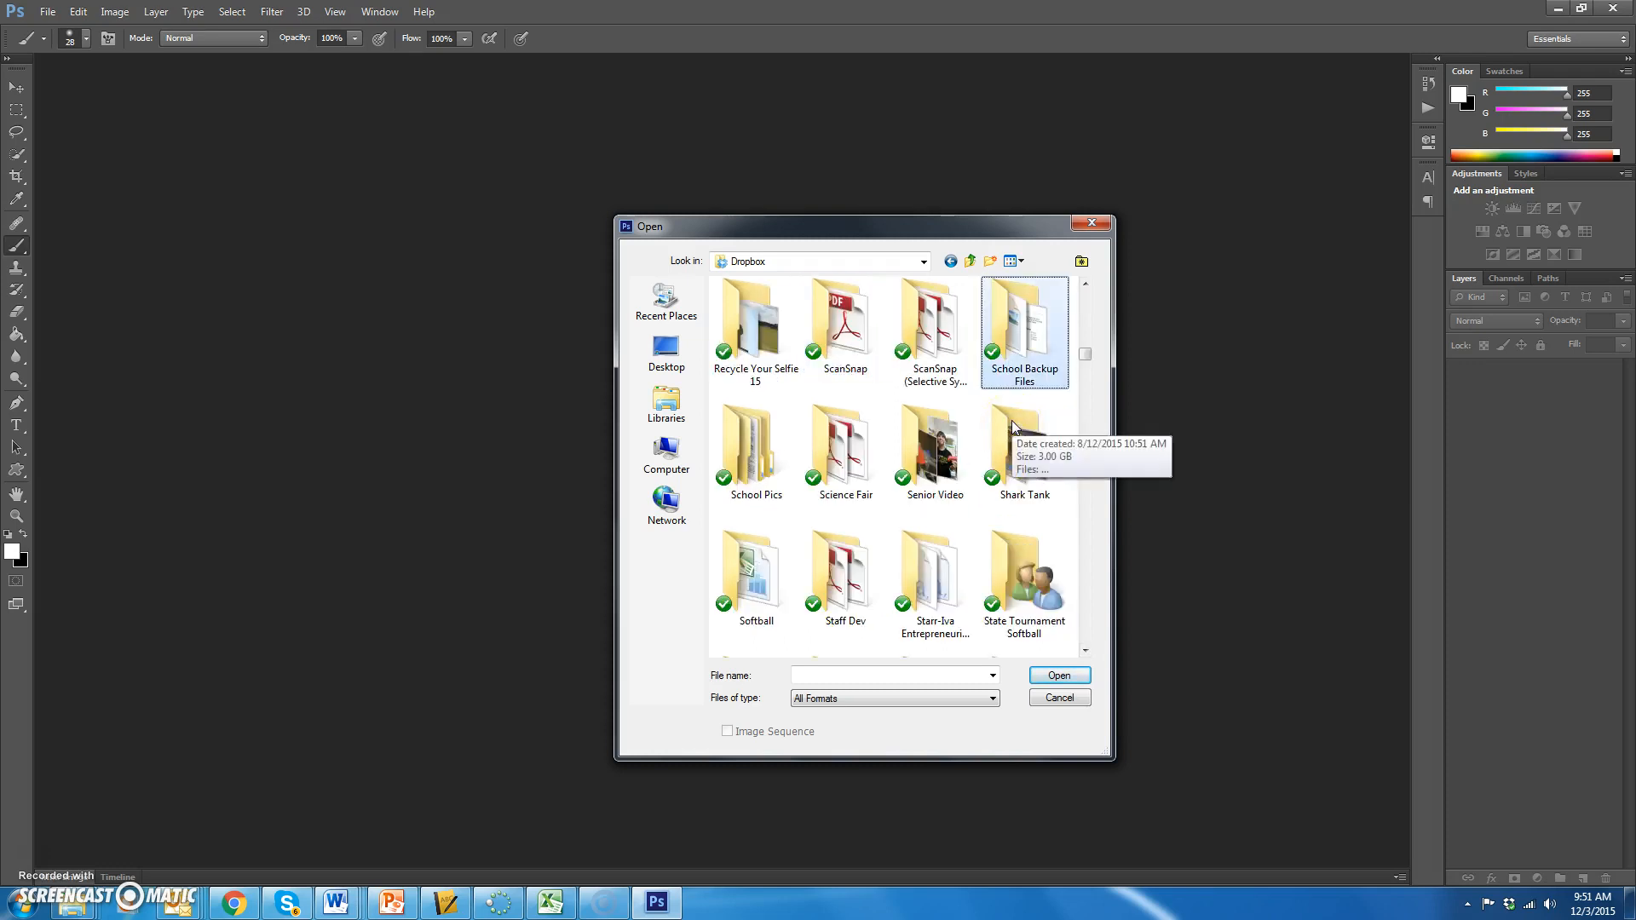
key(Return)
click(782, 380)
double_click(783, 385)
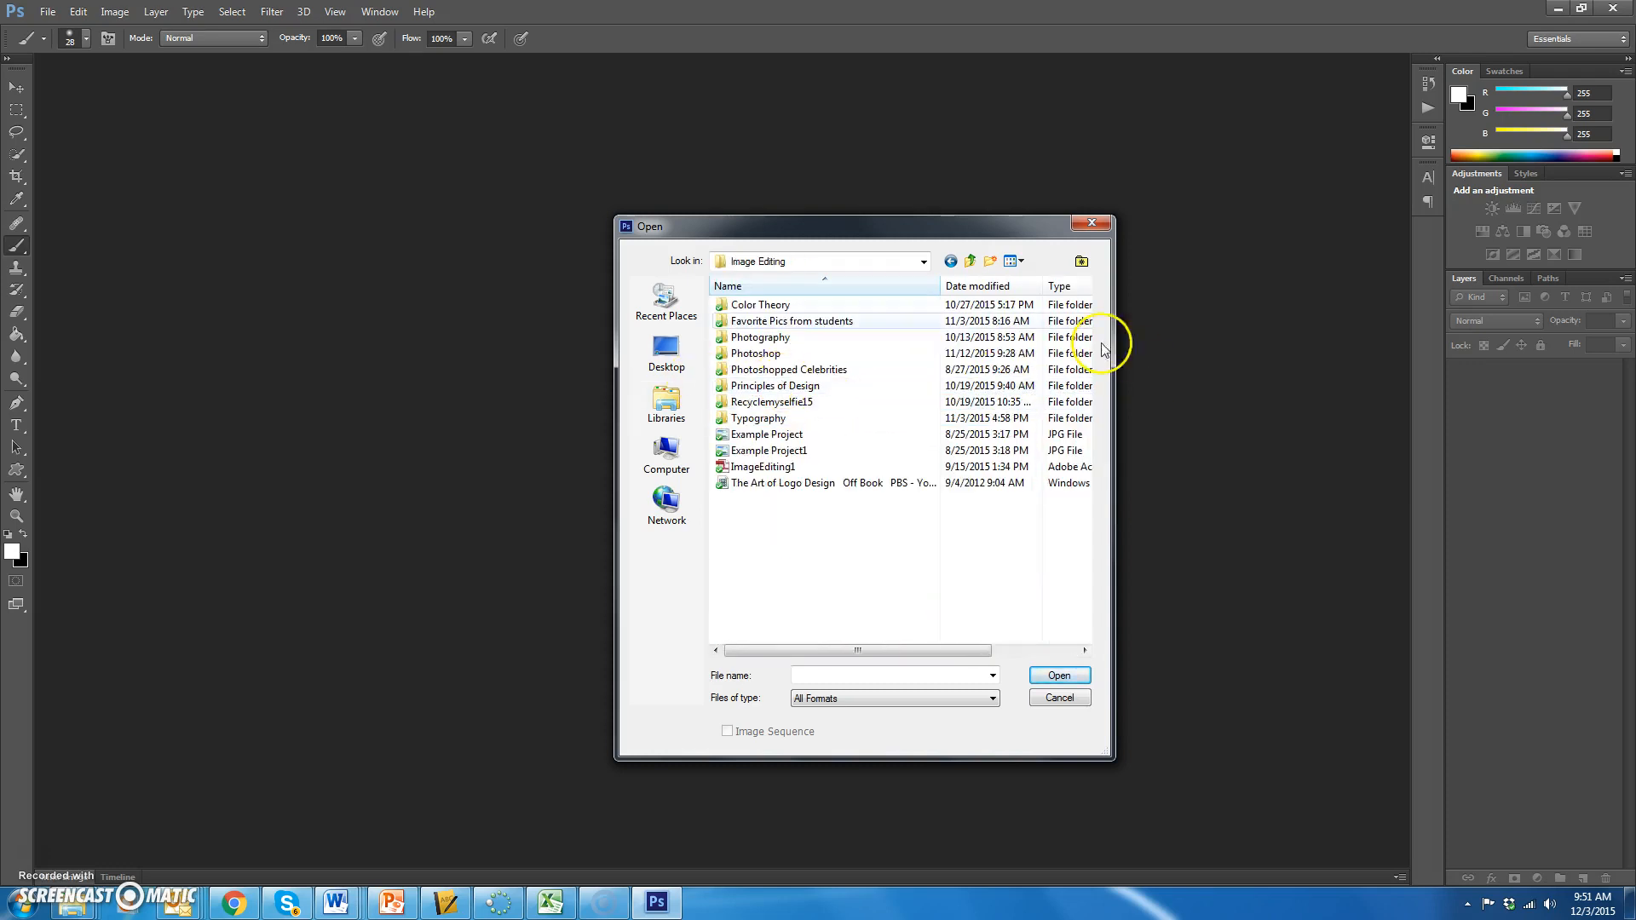
double_click(759, 354)
double_click(775, 358)
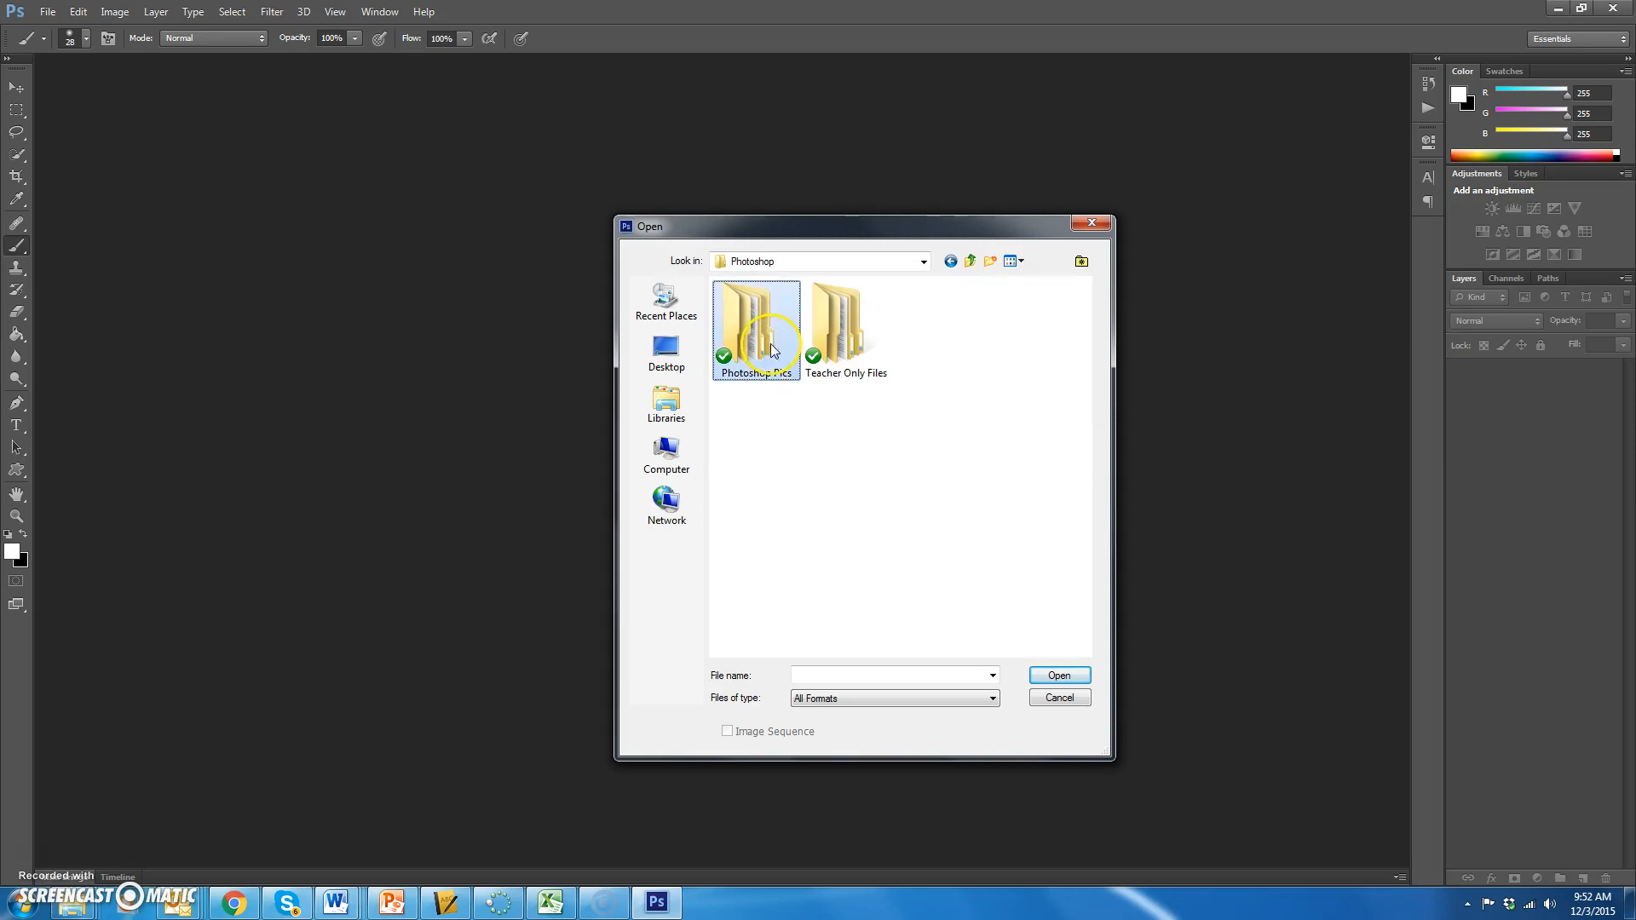
- Open chevron3_4orange and CLEMSON FOOTBALL FIELD together from the Picture in text Example folder inside Clipping Mask Practice
scroll(1086, 384, down, 1)
scroll(1087, 384, up, 1)
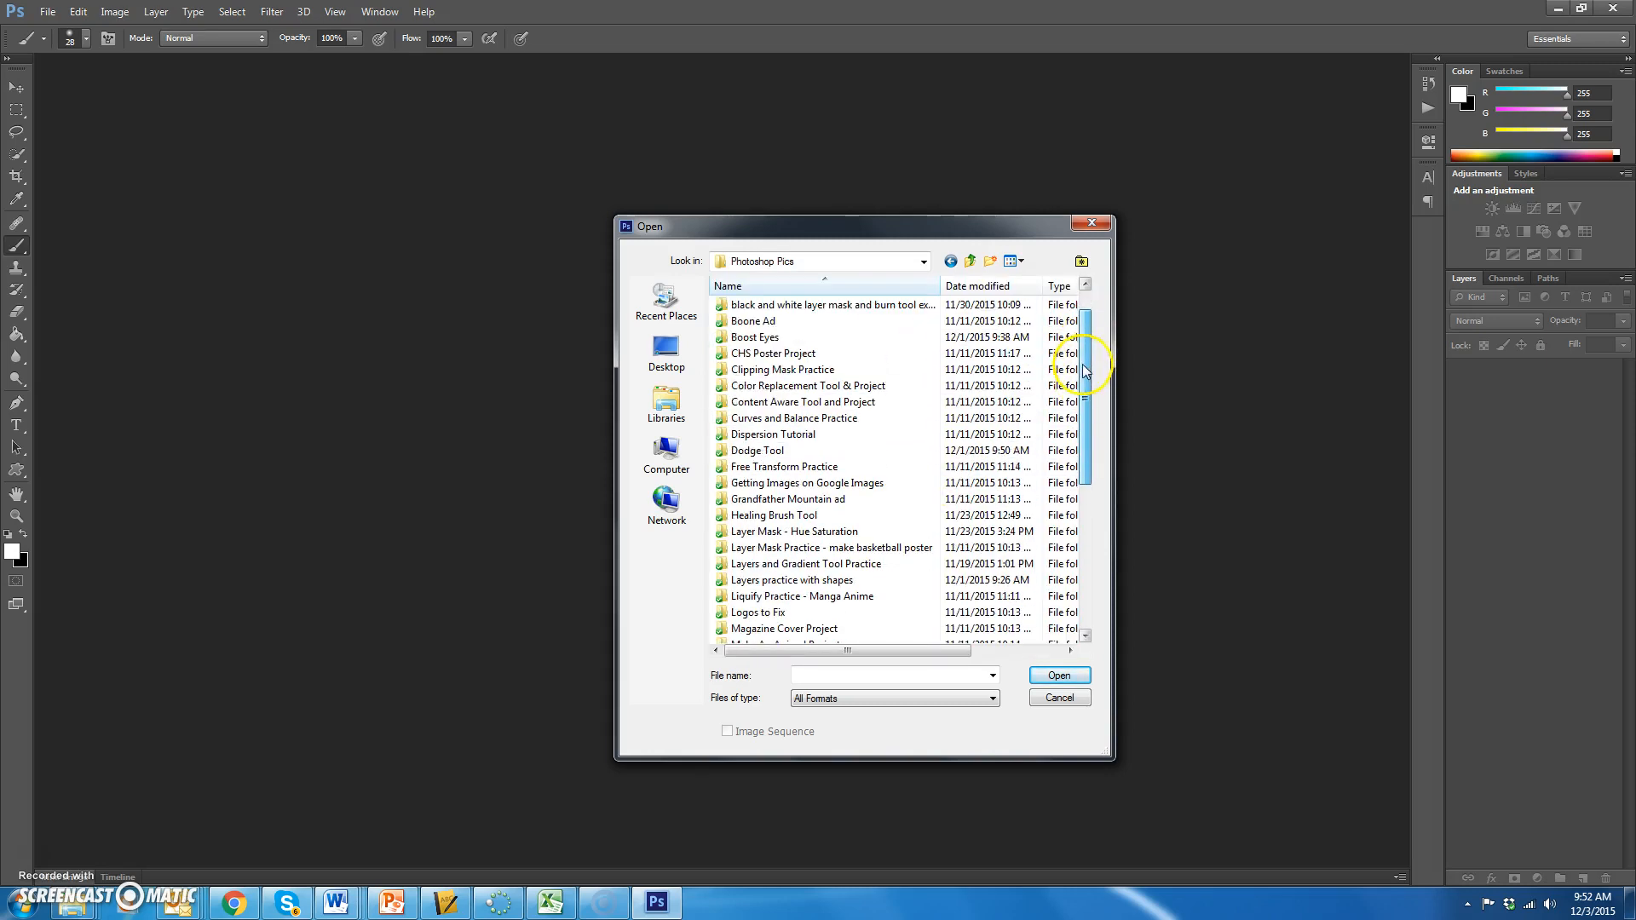
double_click(805, 370)
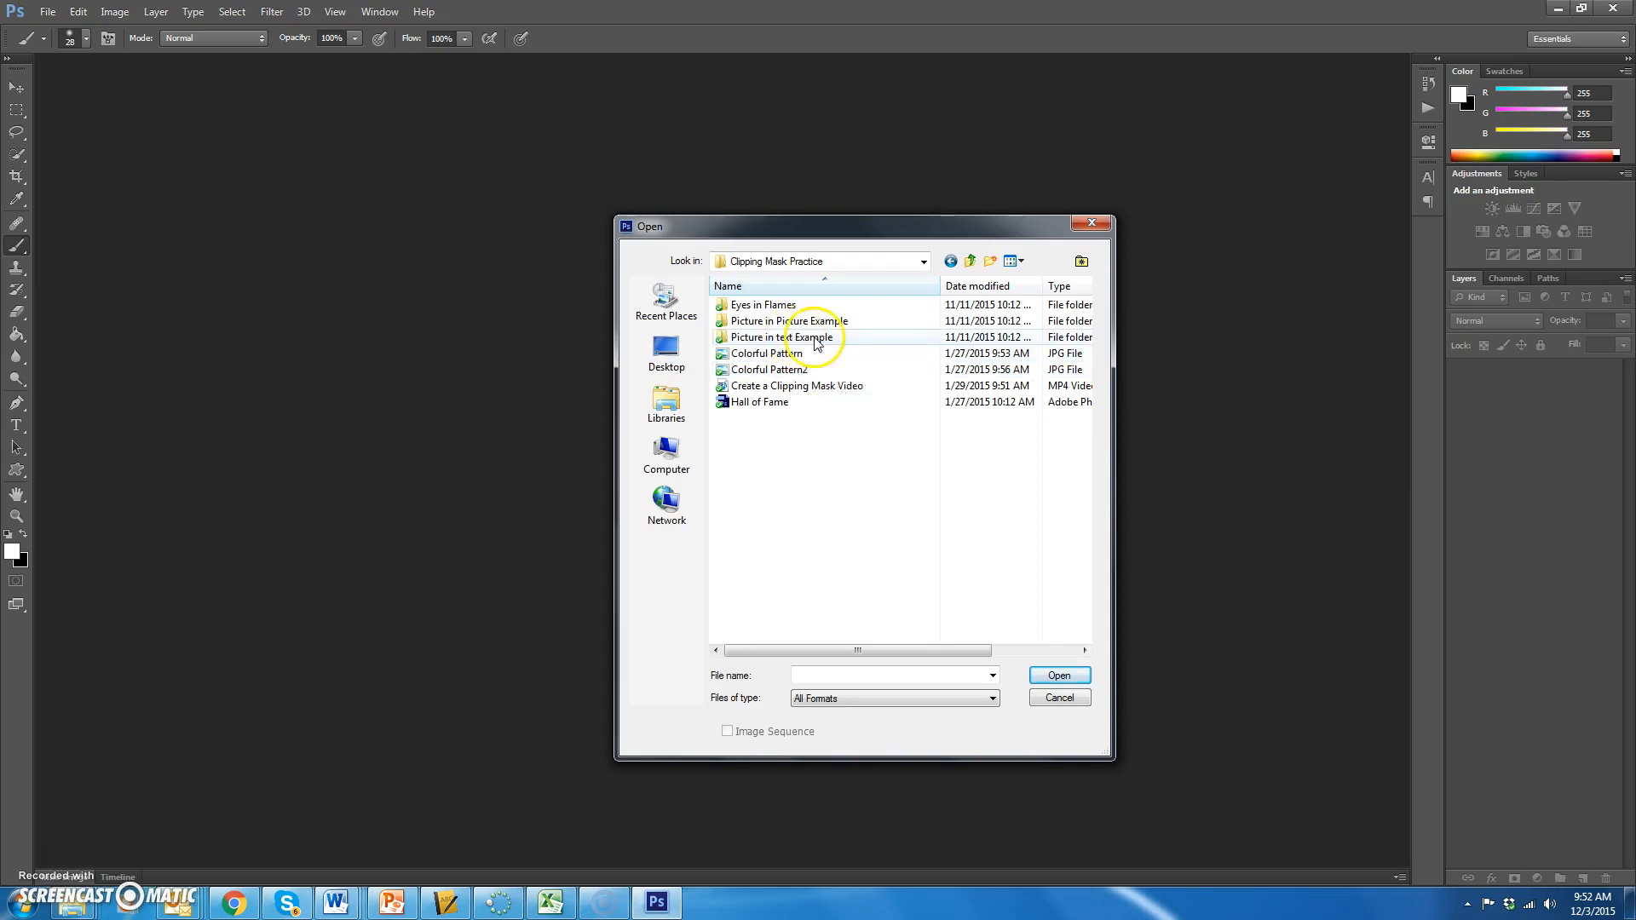
double_click(805, 338)
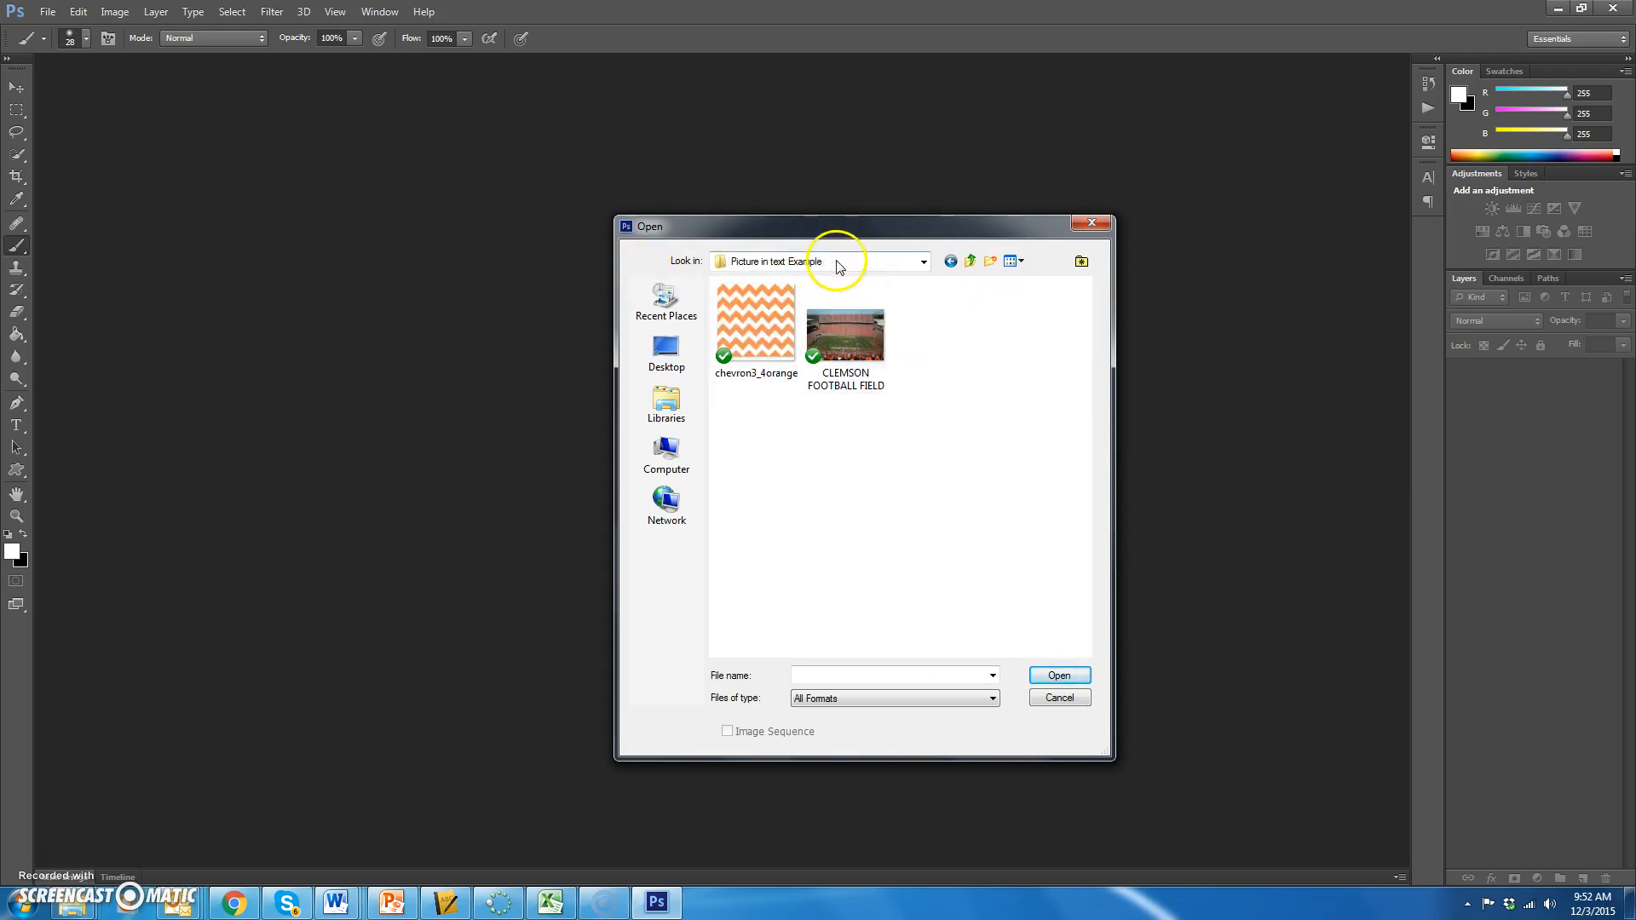
click(863, 334)
ctrl+click(756, 325)
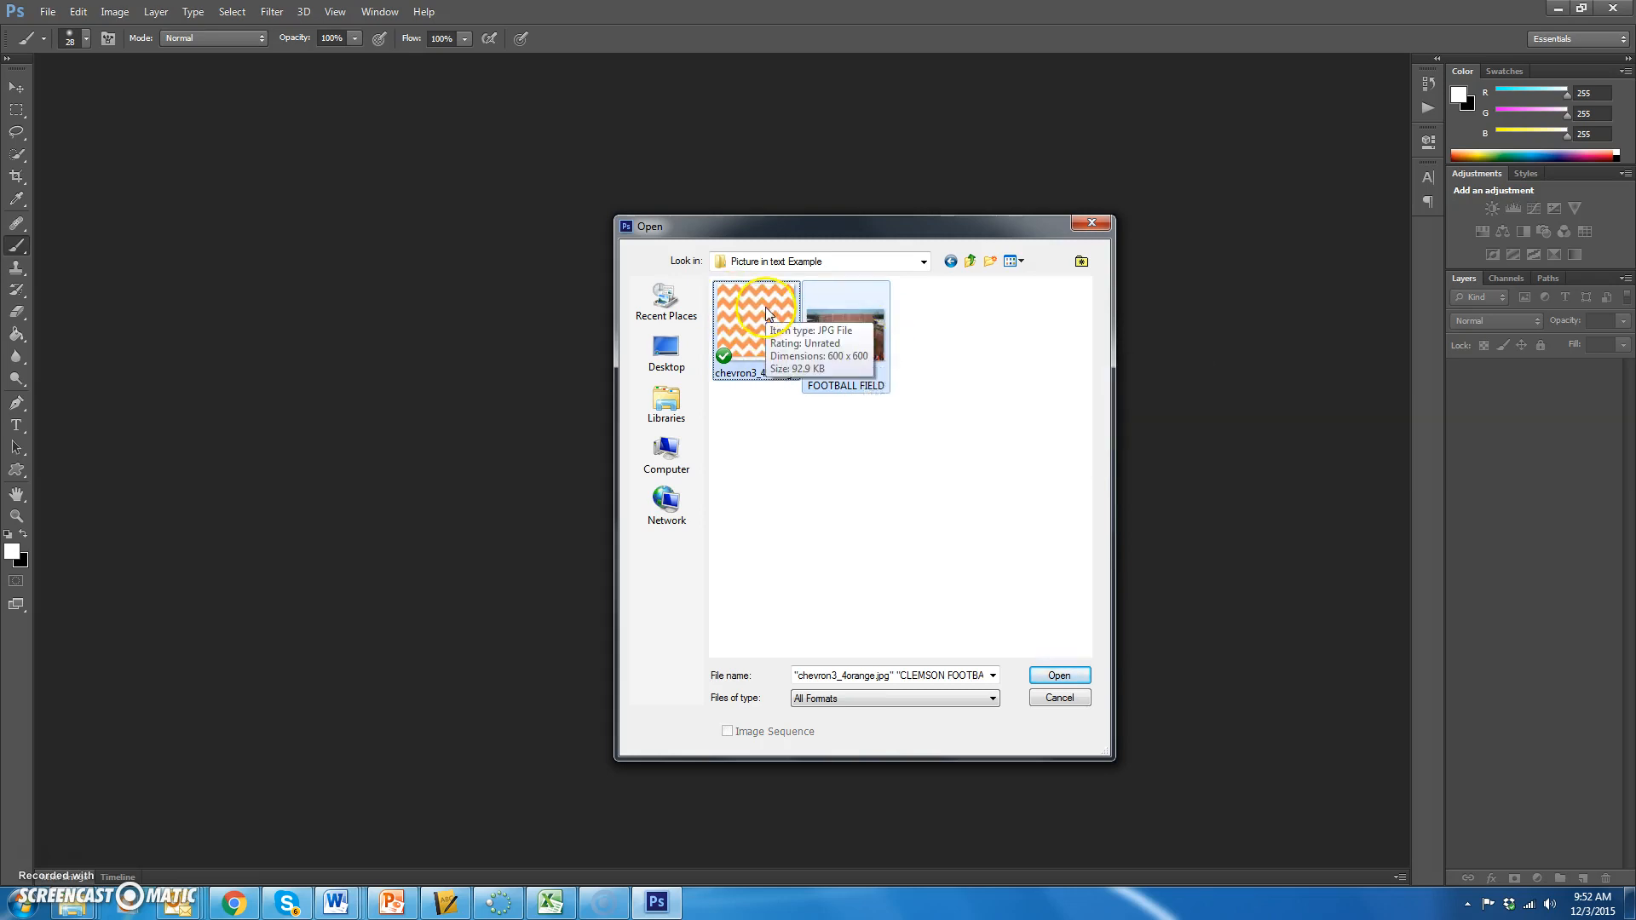
click(1059, 675)
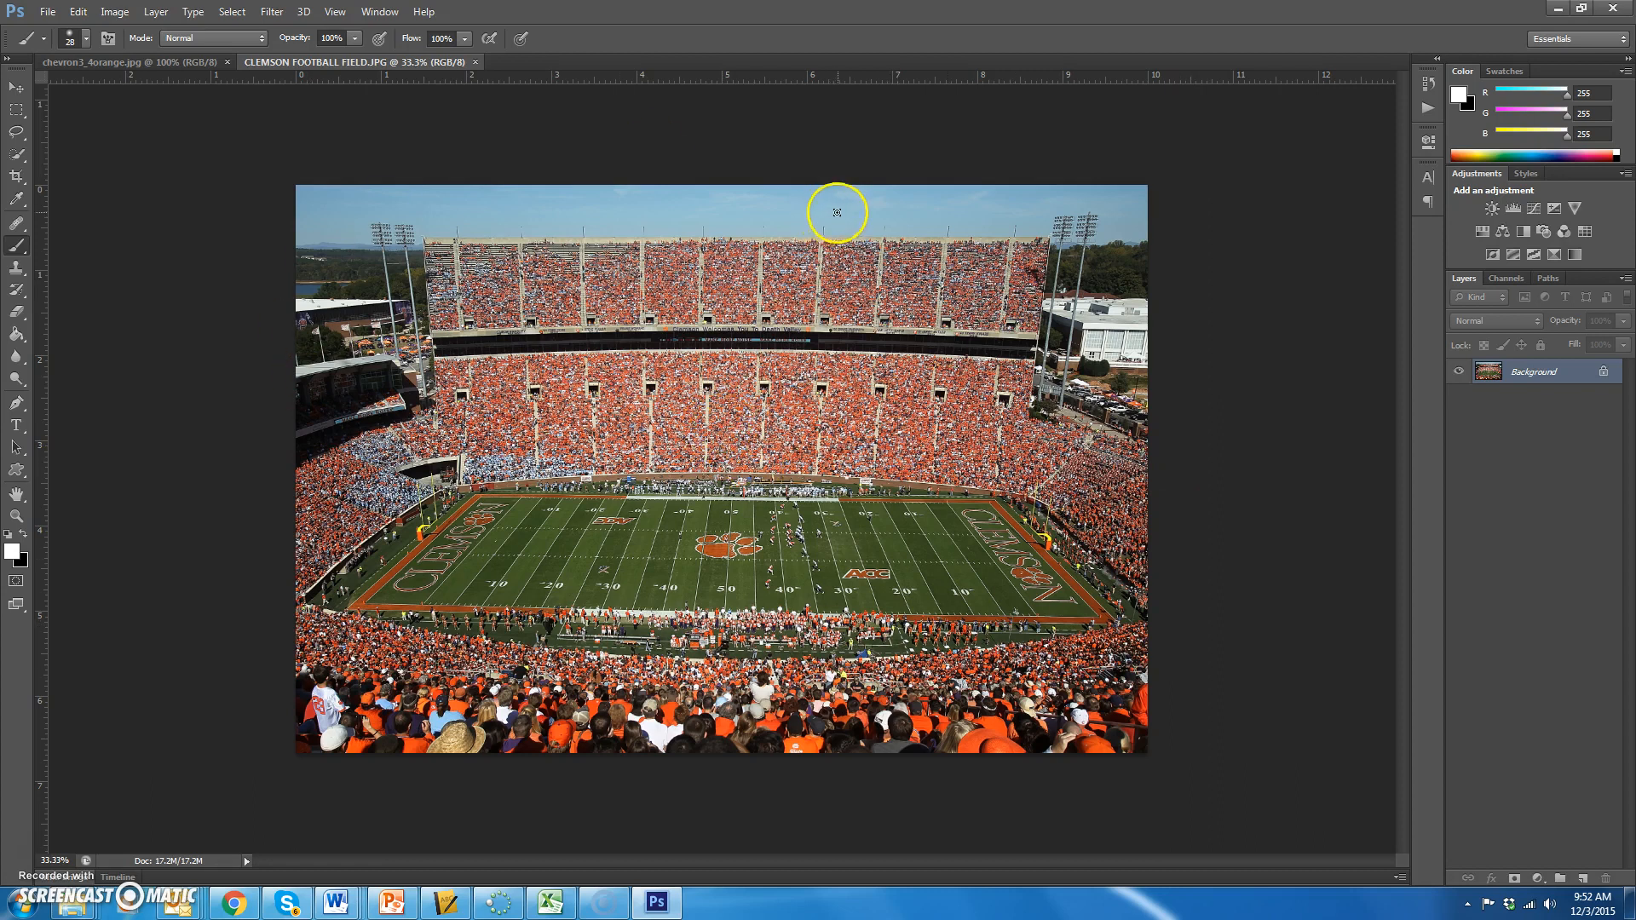
- Look at the chevron image, return to the football field image, and set the Type tool's text color to near-white fefcfc
click(146, 63)
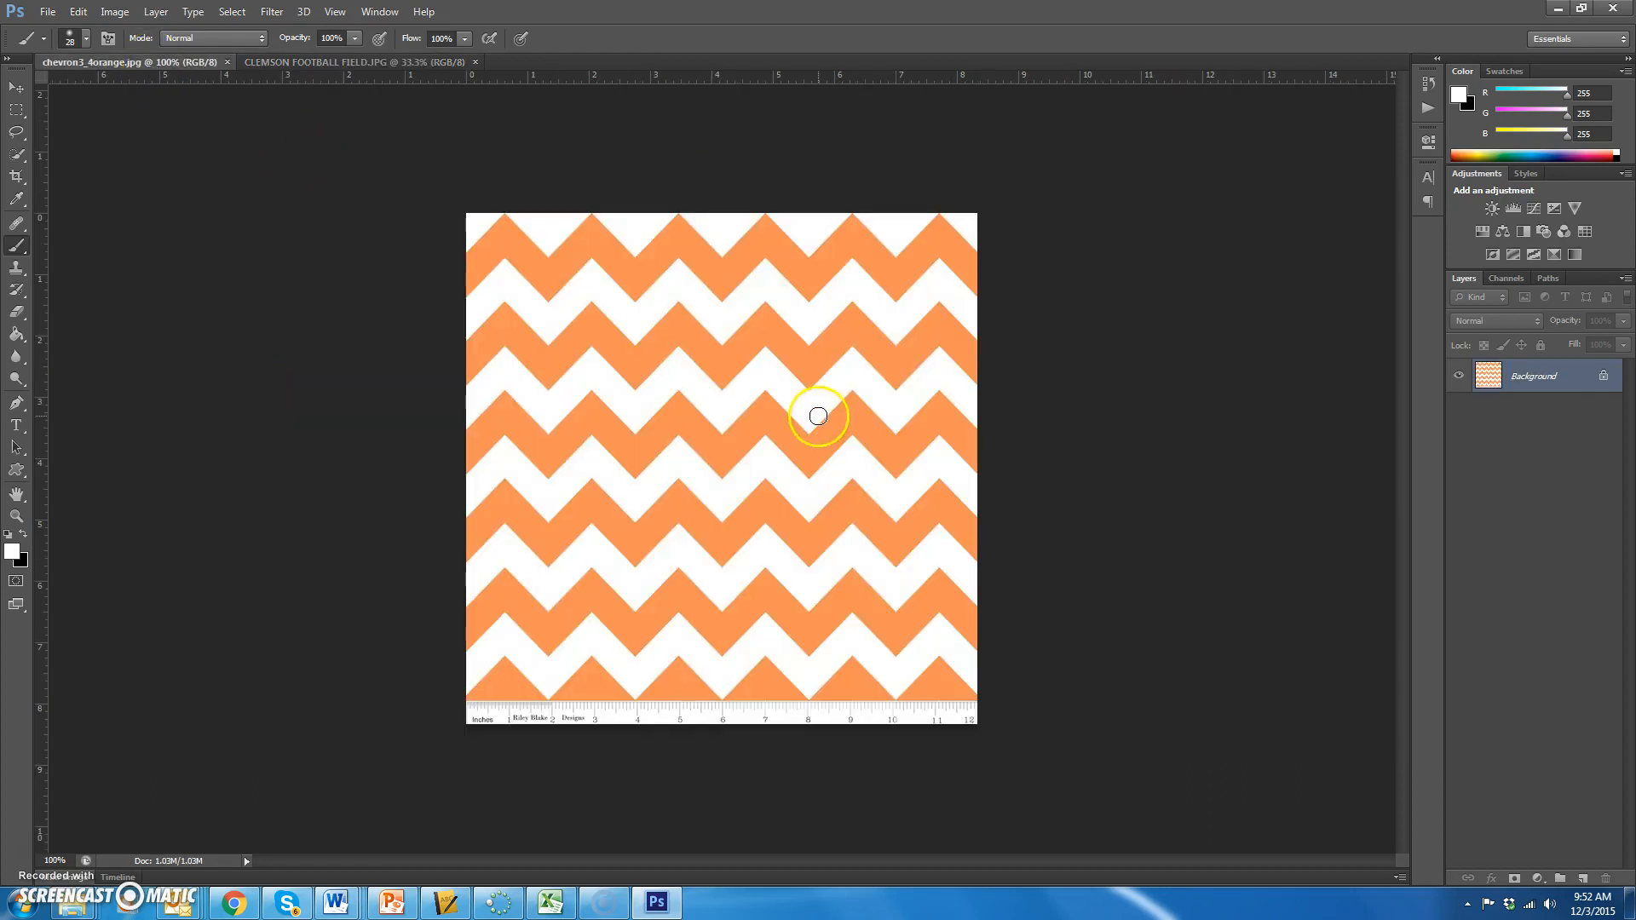
click(397, 63)
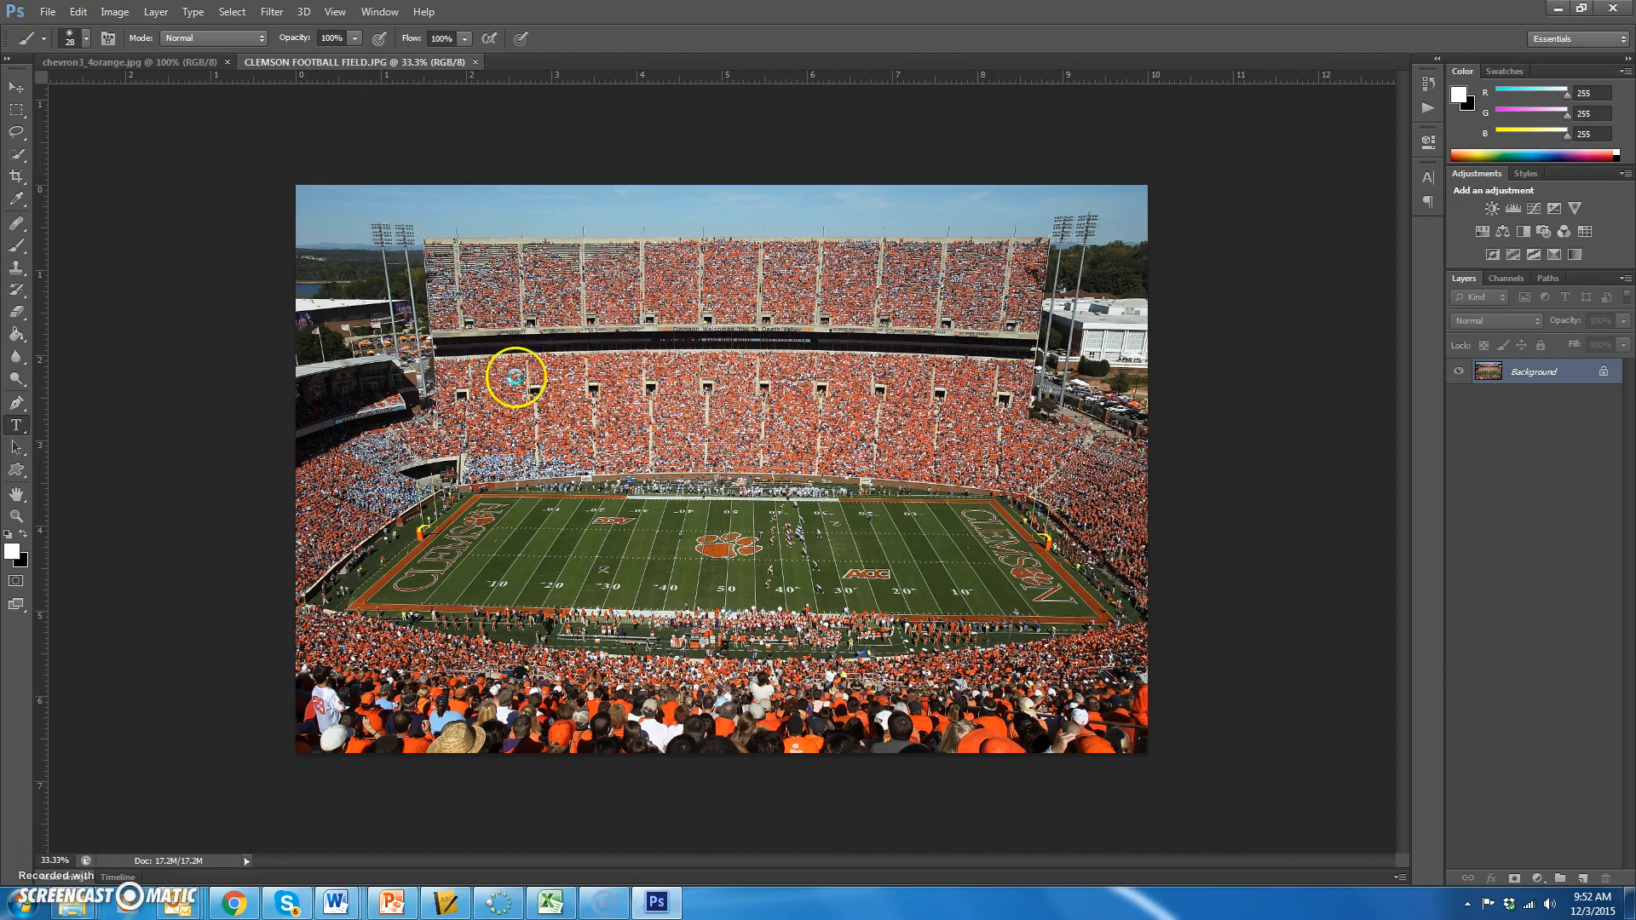
key(t)
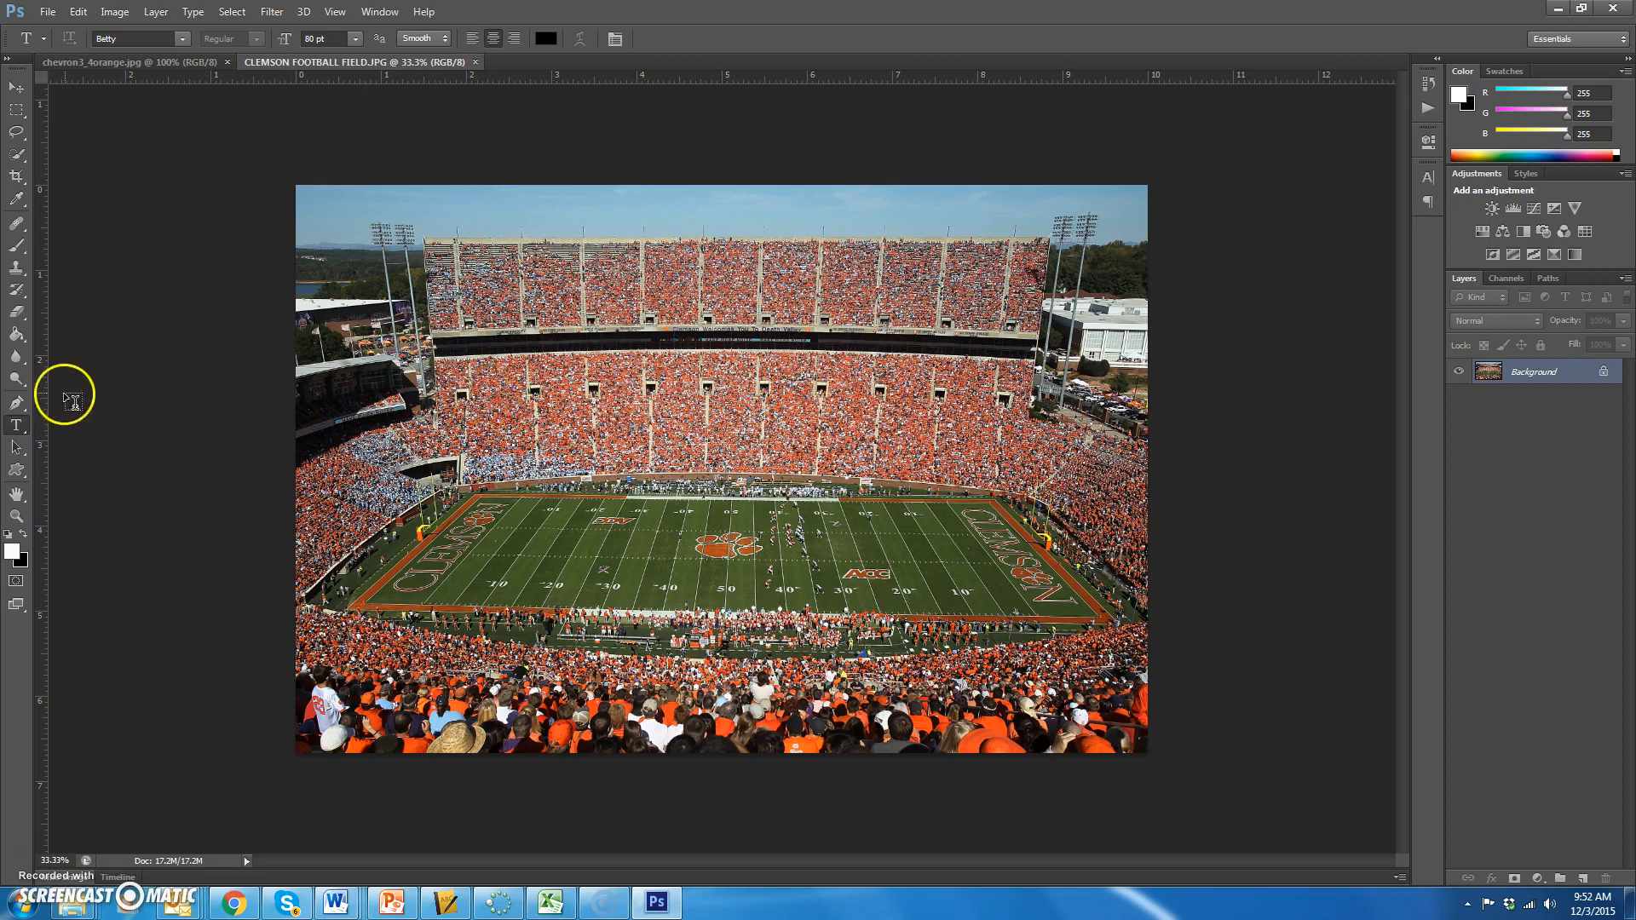
click(357, 39)
click(375, 41)
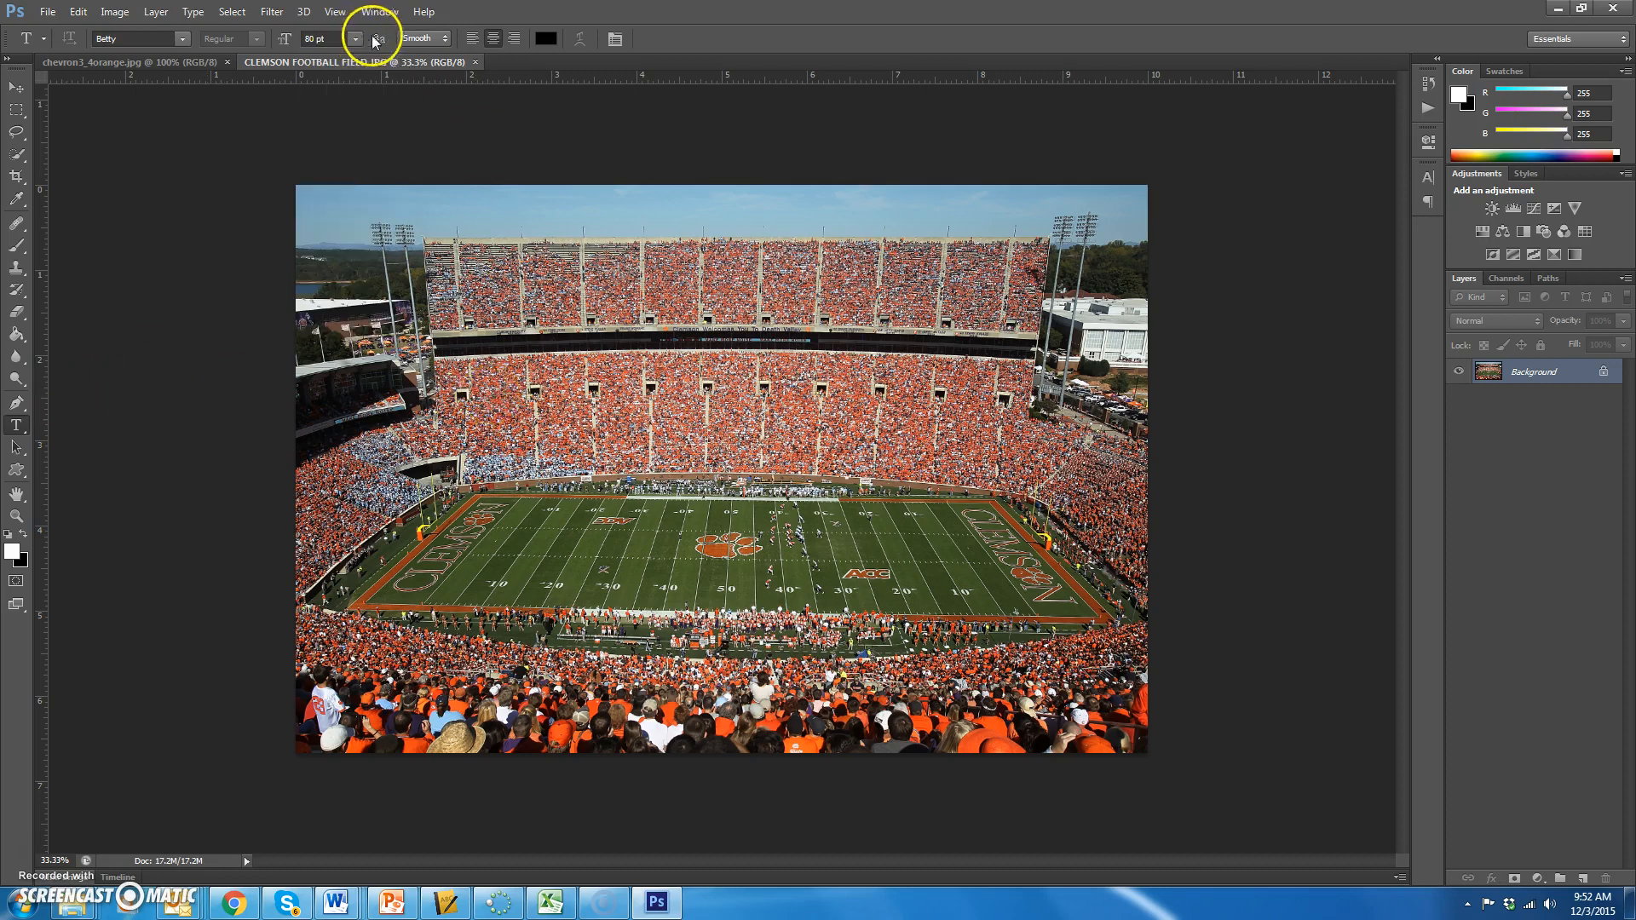
click(556, 39)
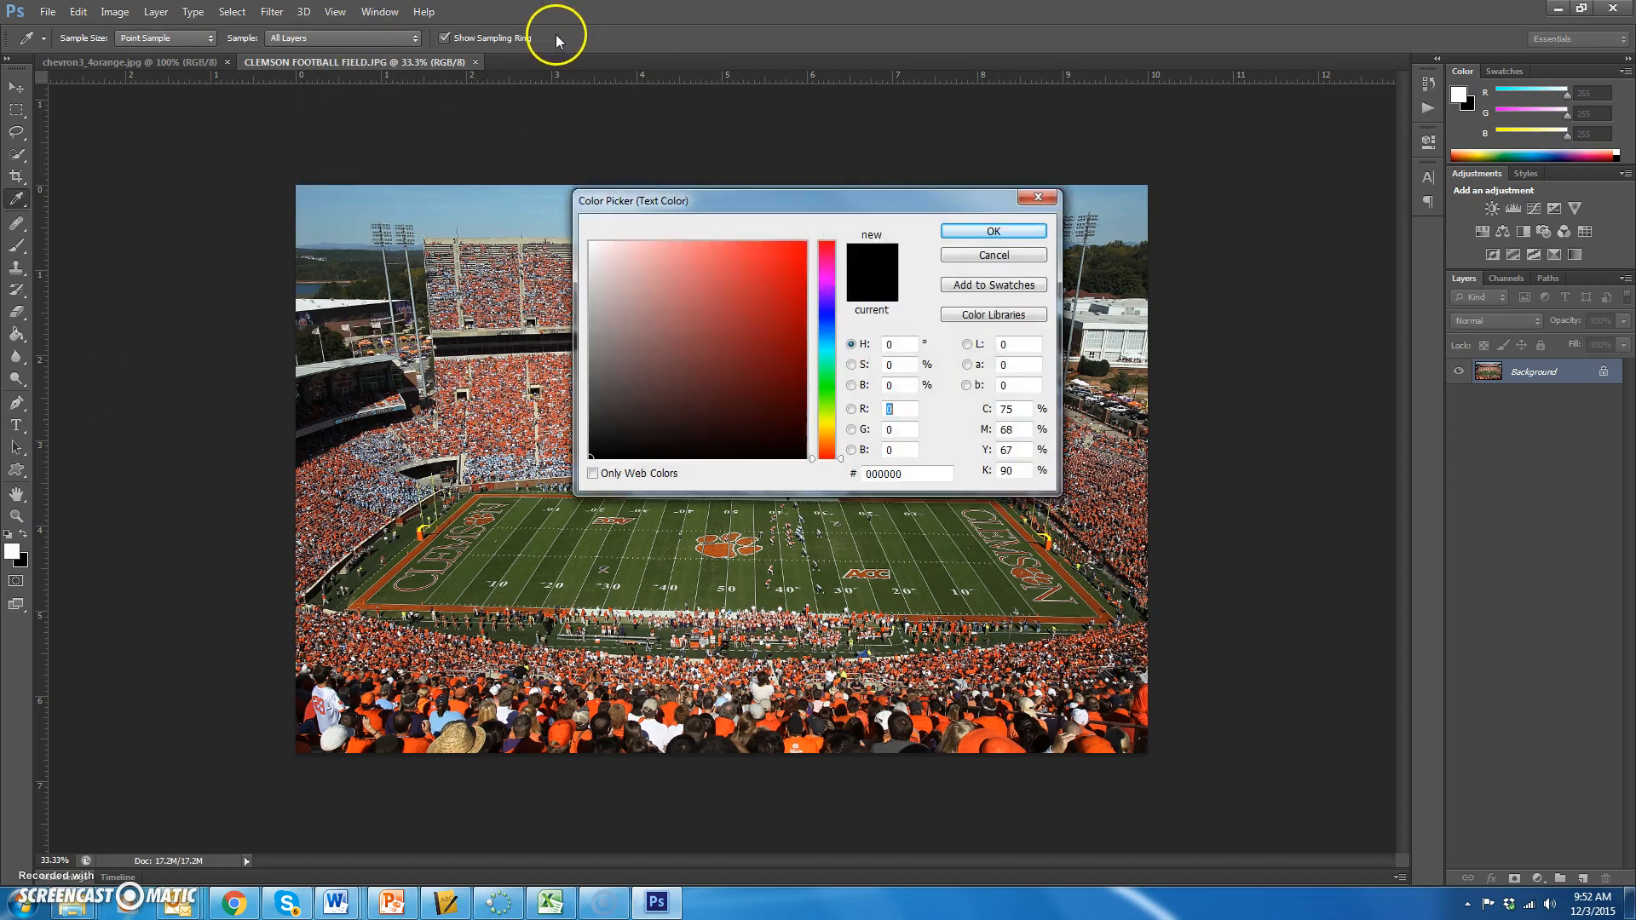
click(591, 242)
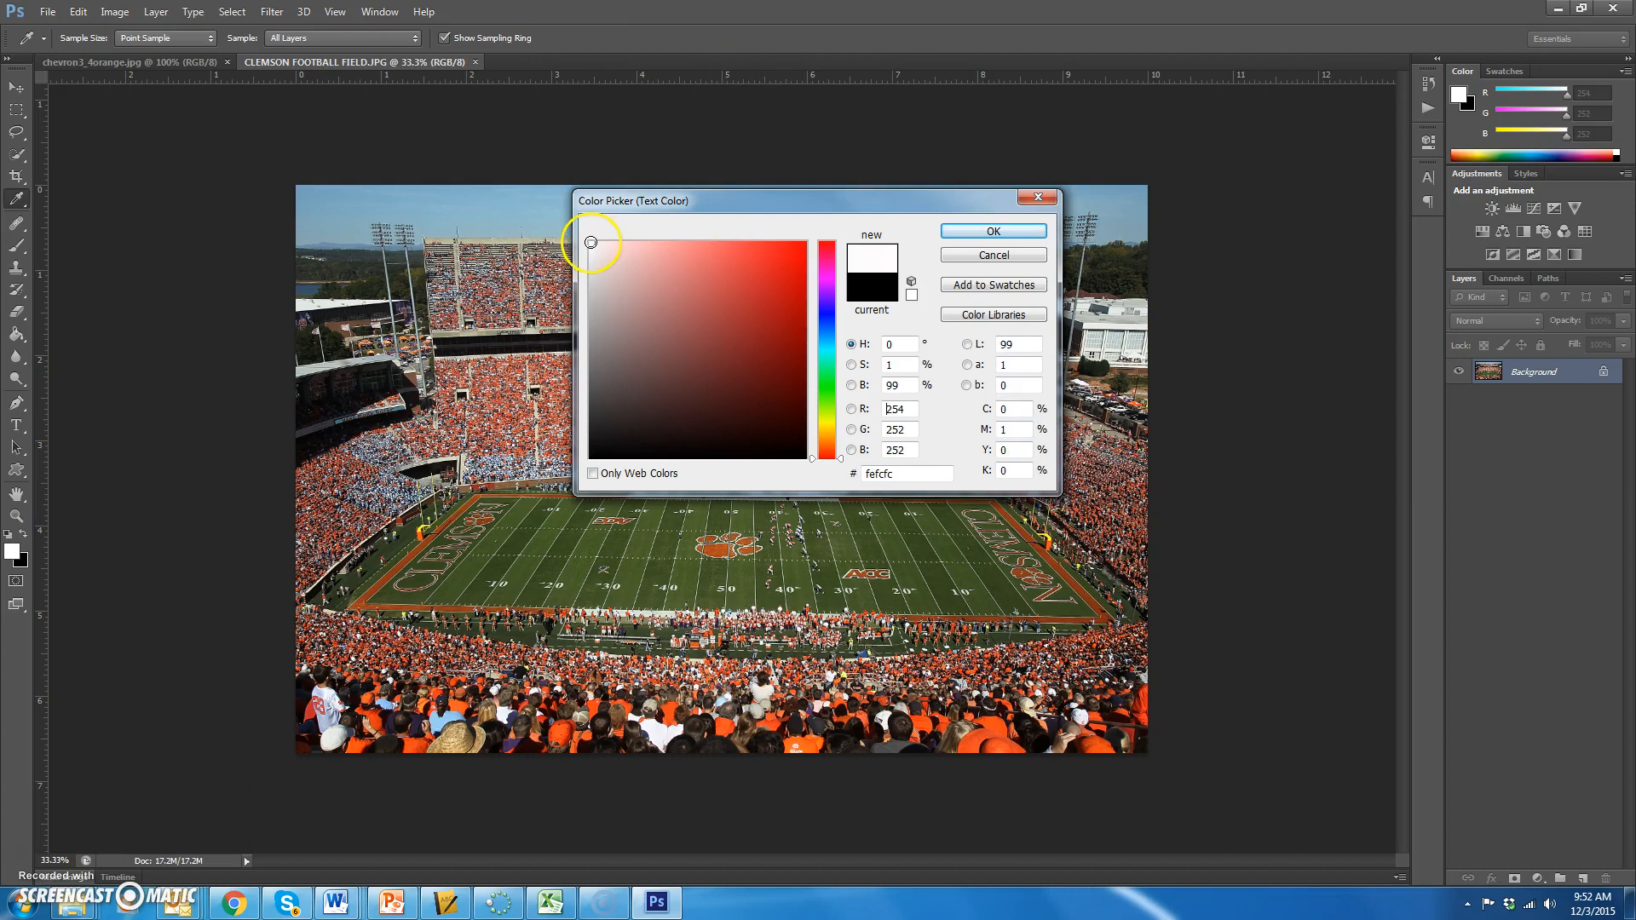
click(994, 231)
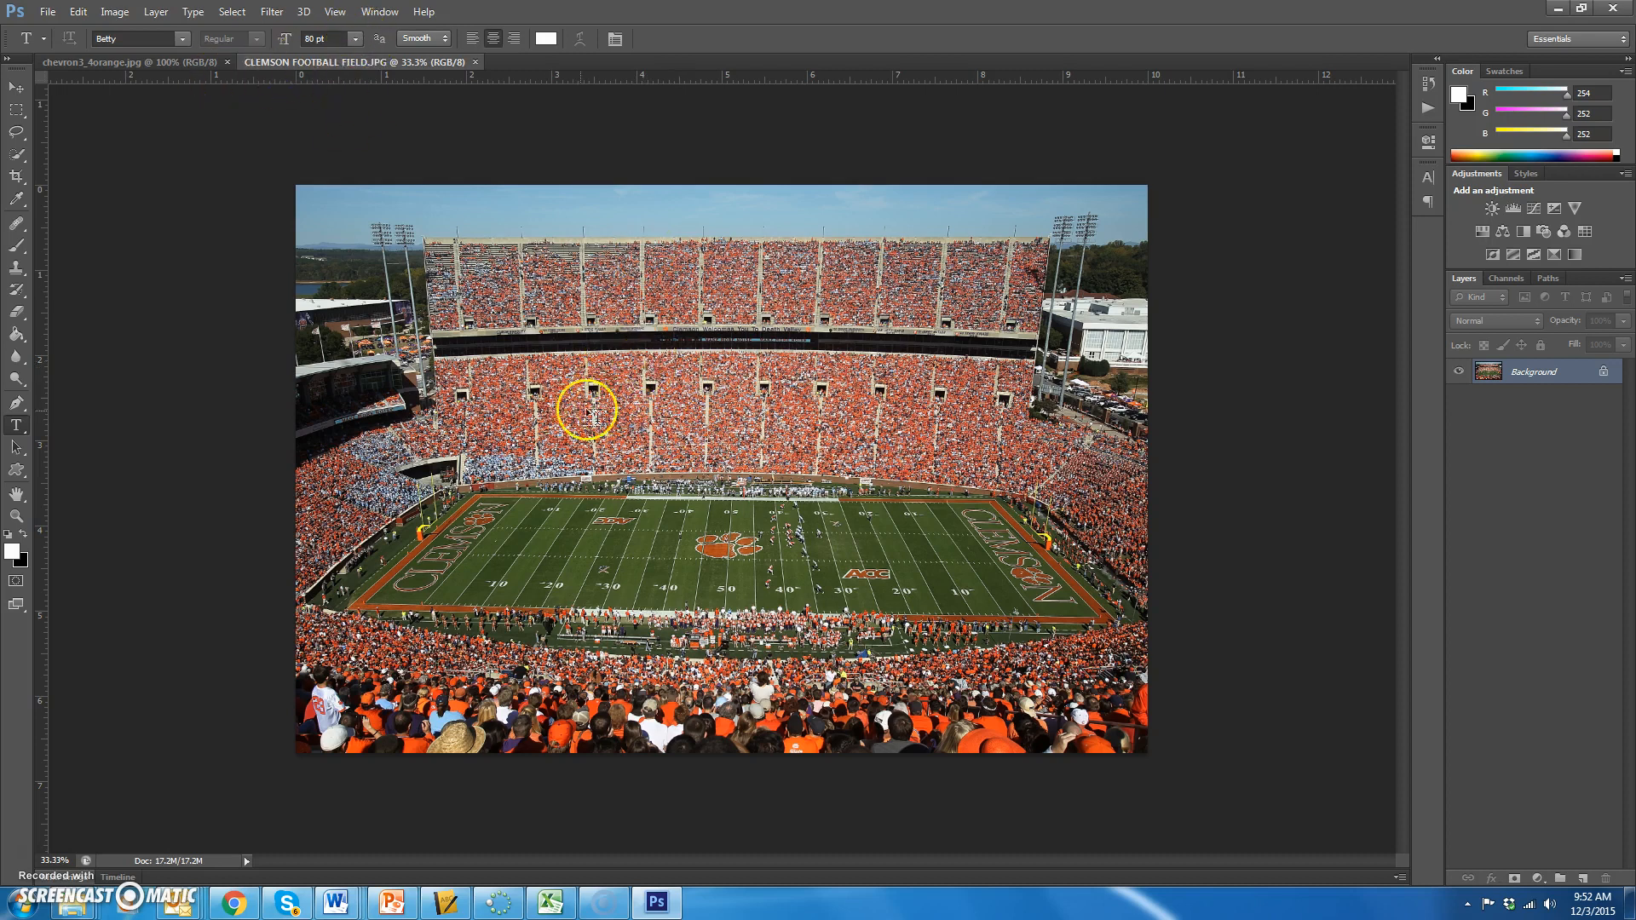
- Add a point text line reading "# 1 Tigers" over the lower stands of the stadium photo
click(621, 456)
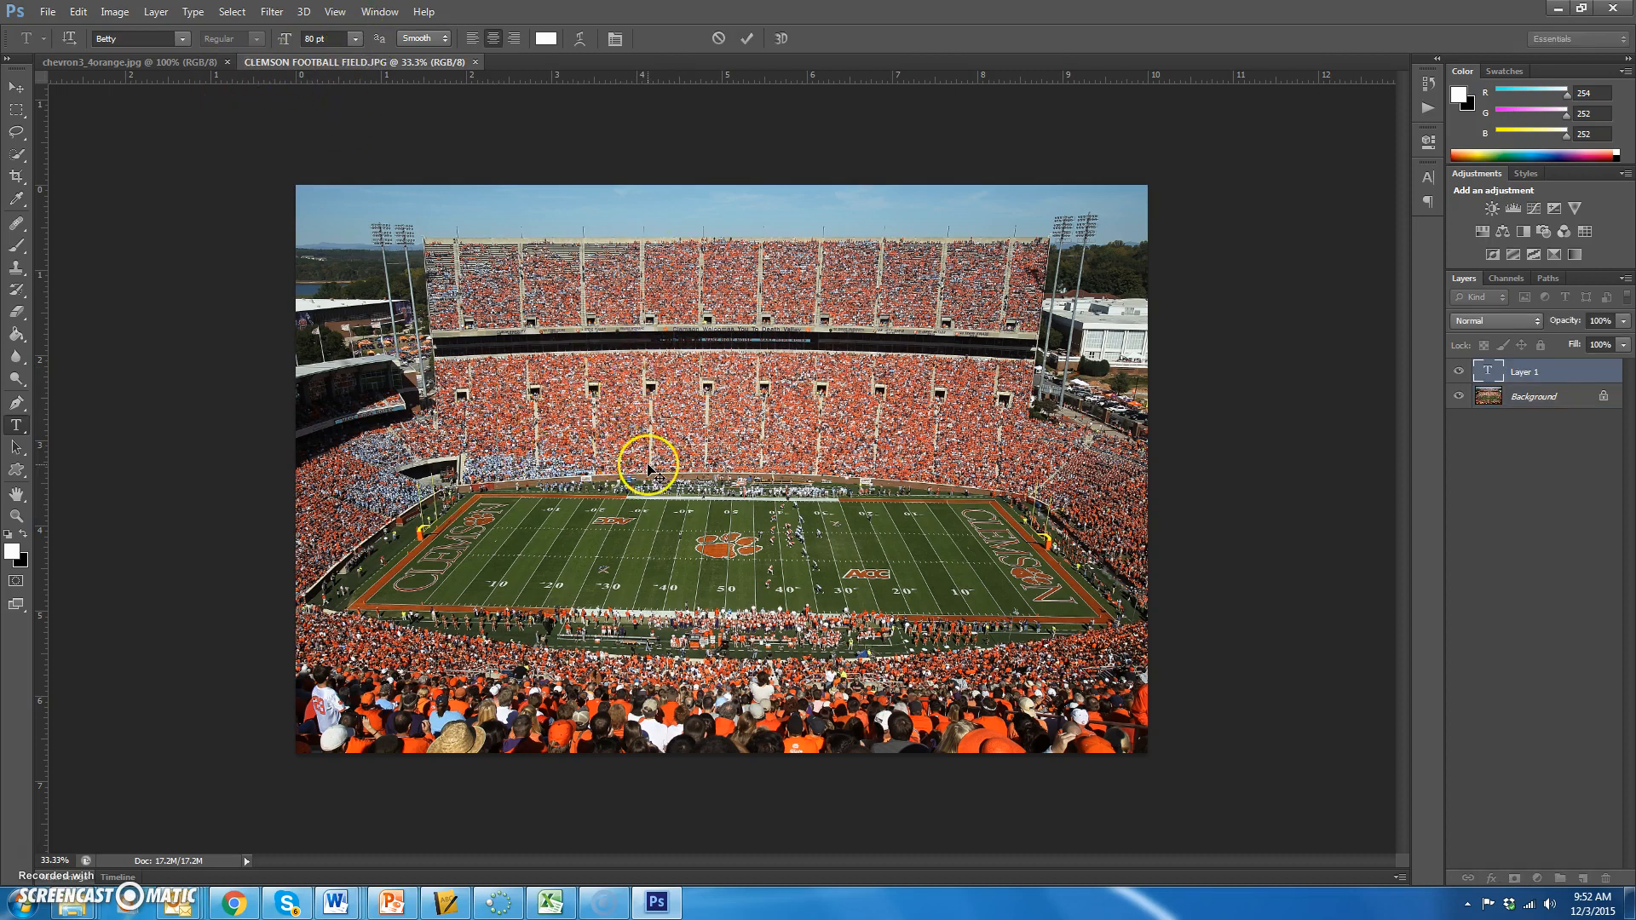
text(# Q)
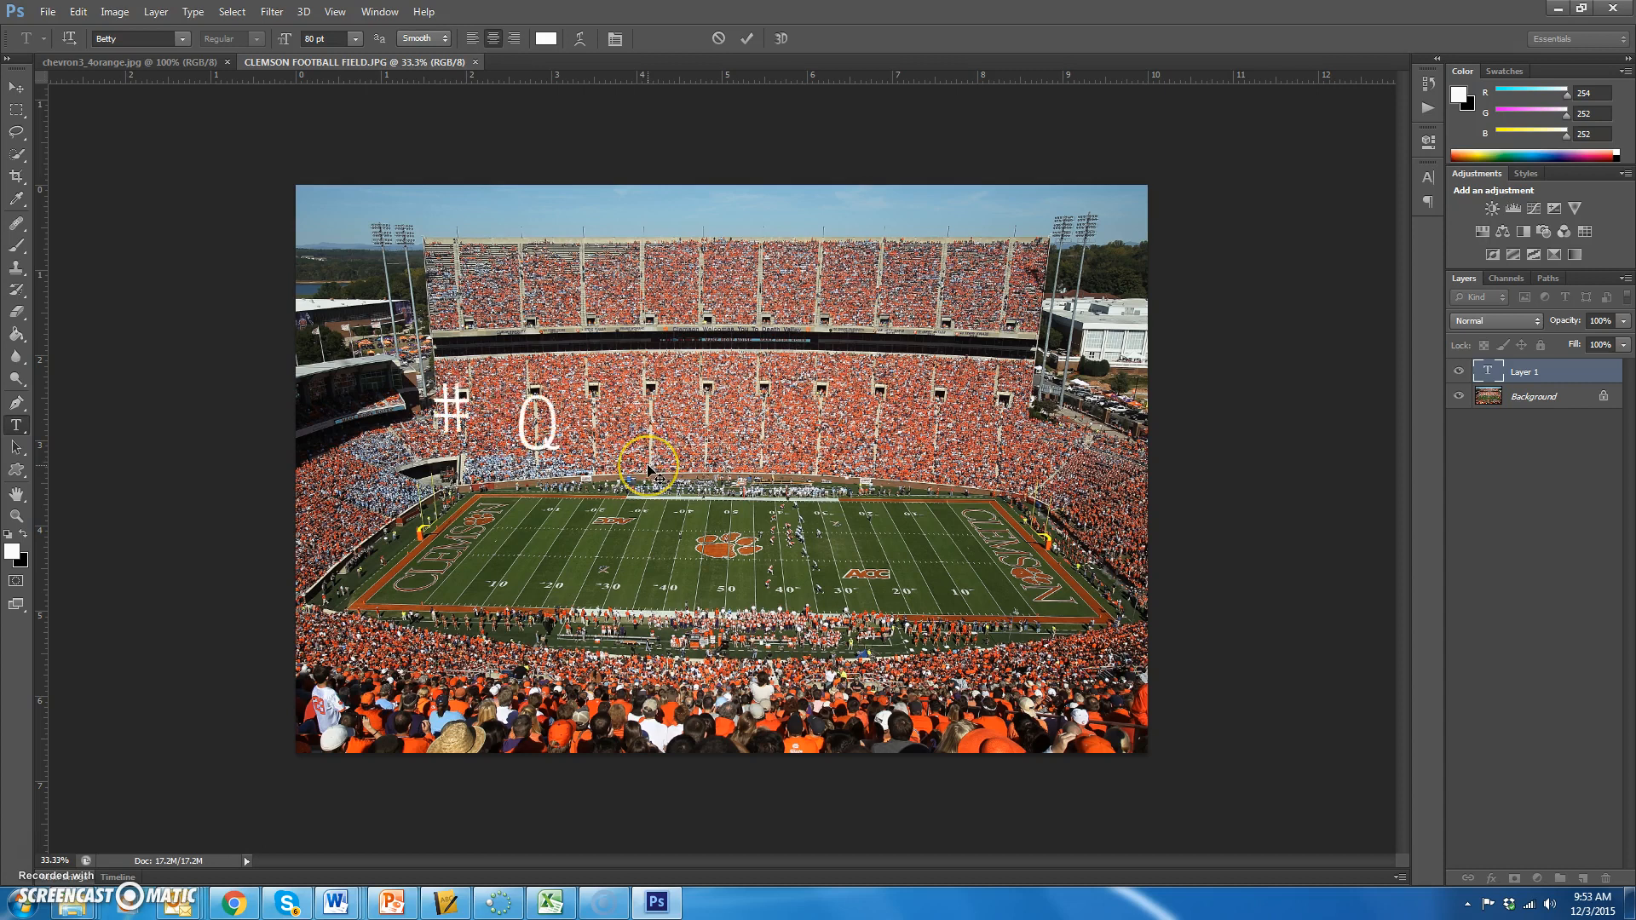
key(BackSpace)
text(1)
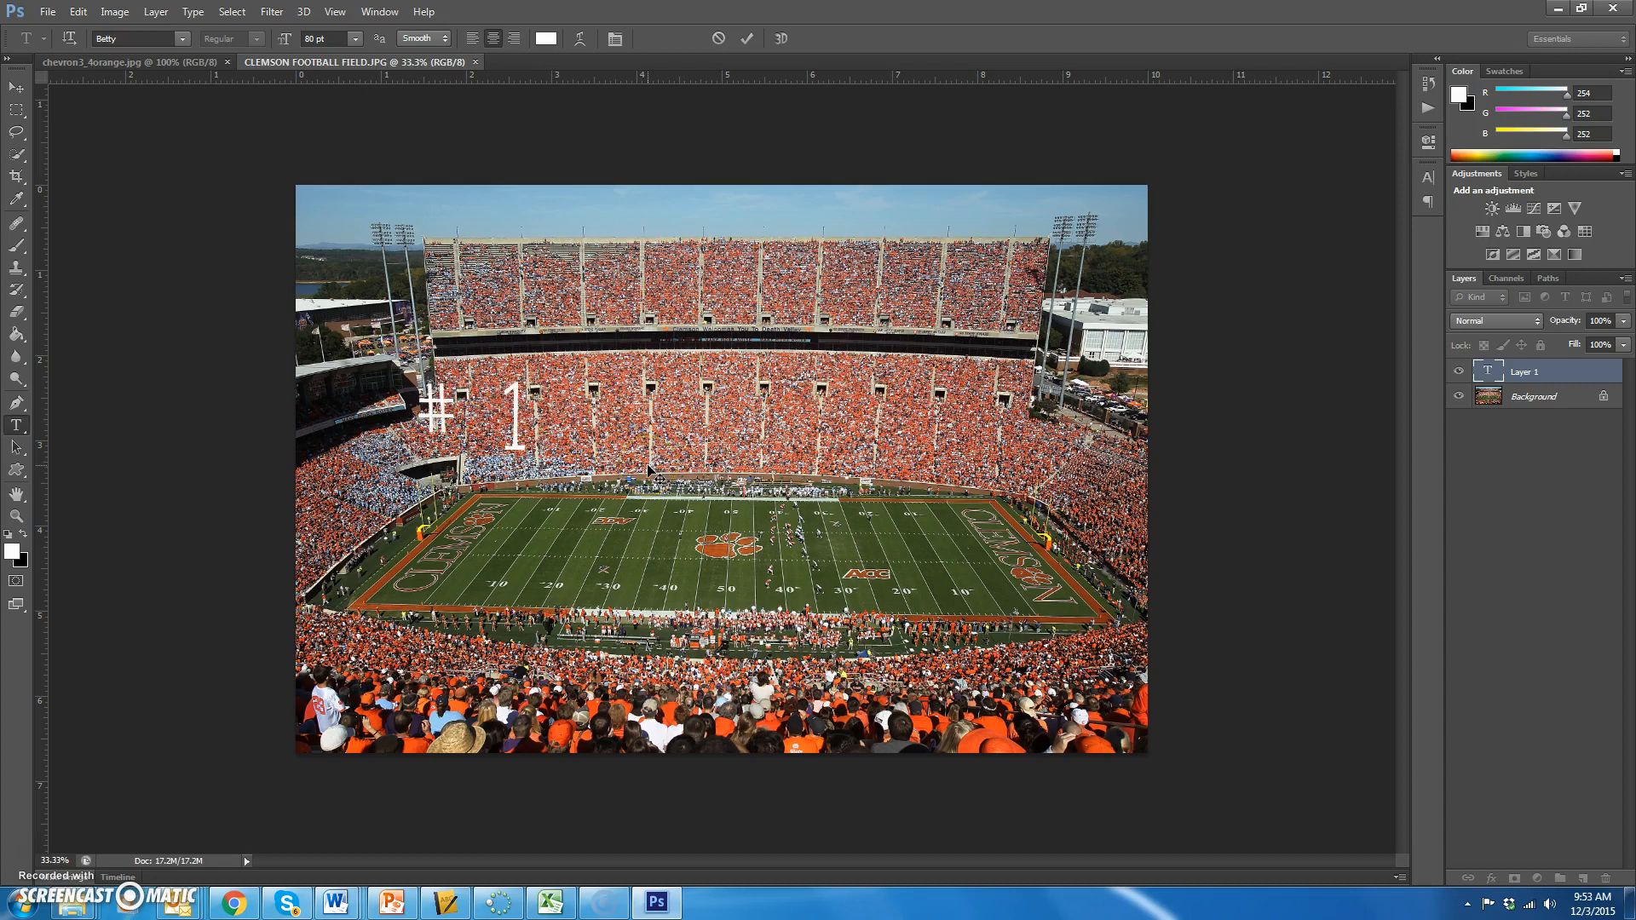
text( Tigers)
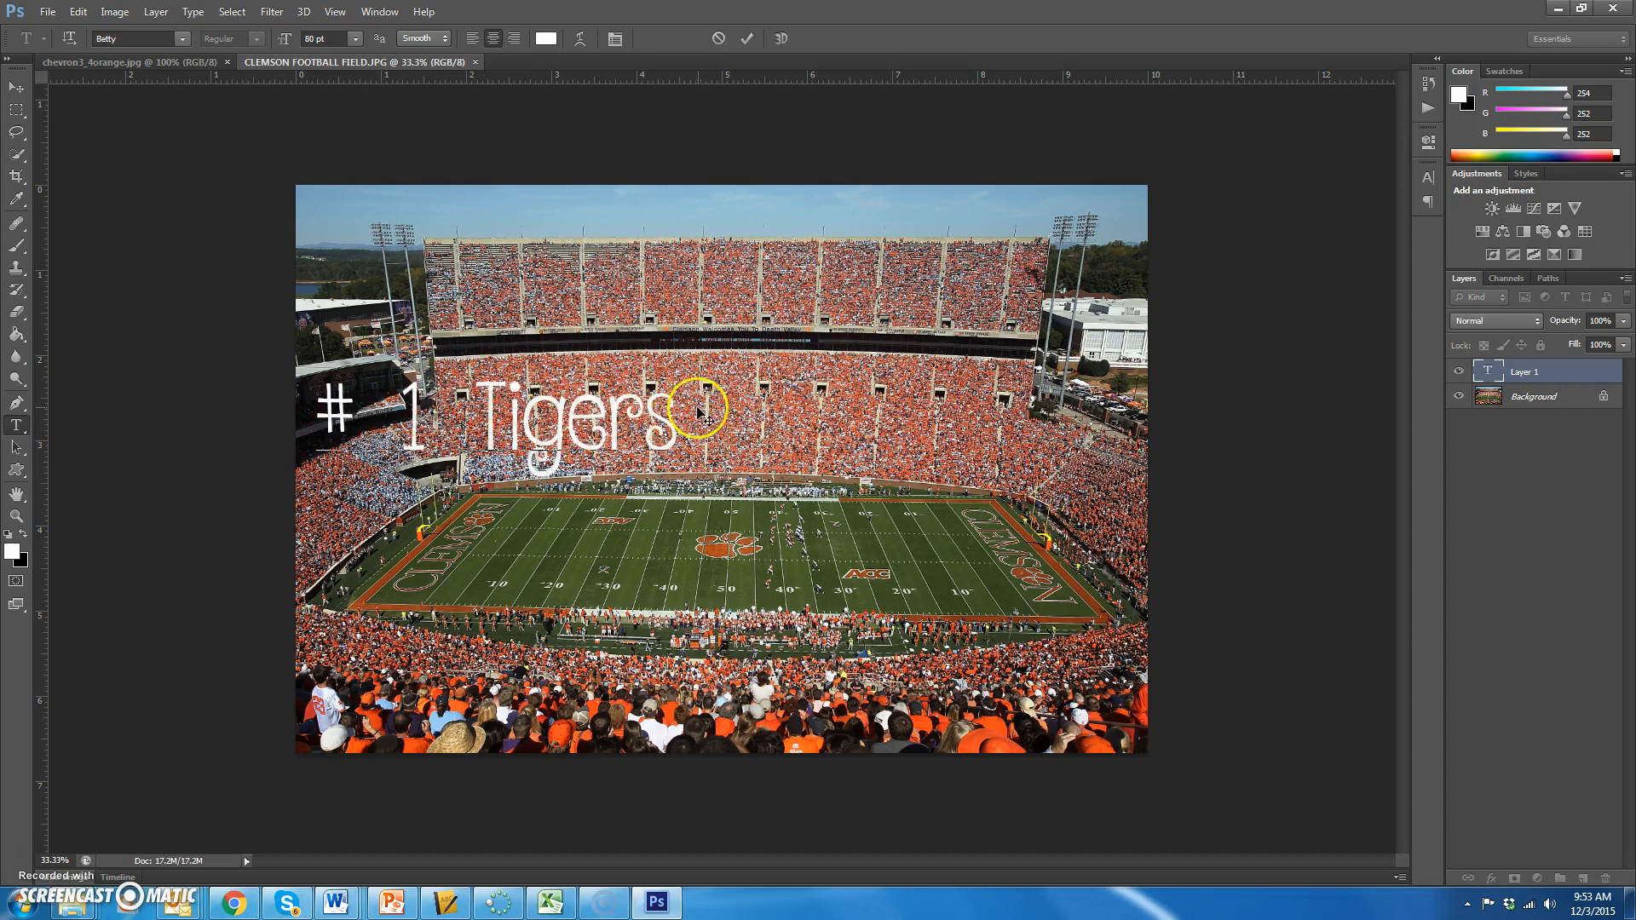
- Try Blackoak Std on the whole text line, set its font to Broadway, and commit the text
key(ctrl+a)
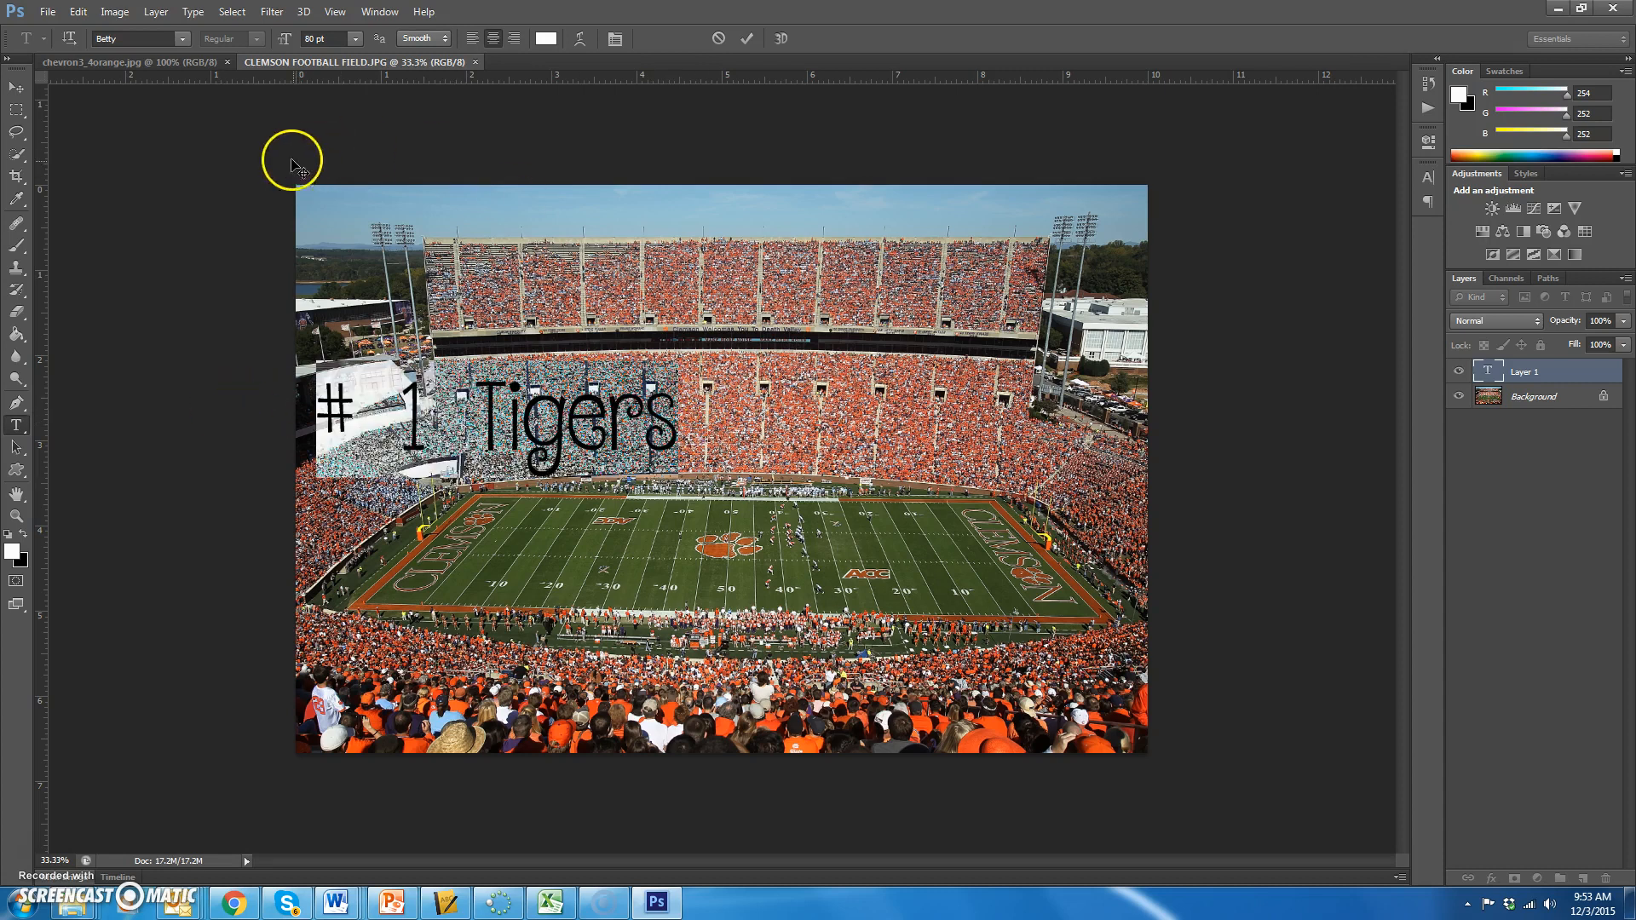
click(184, 40)
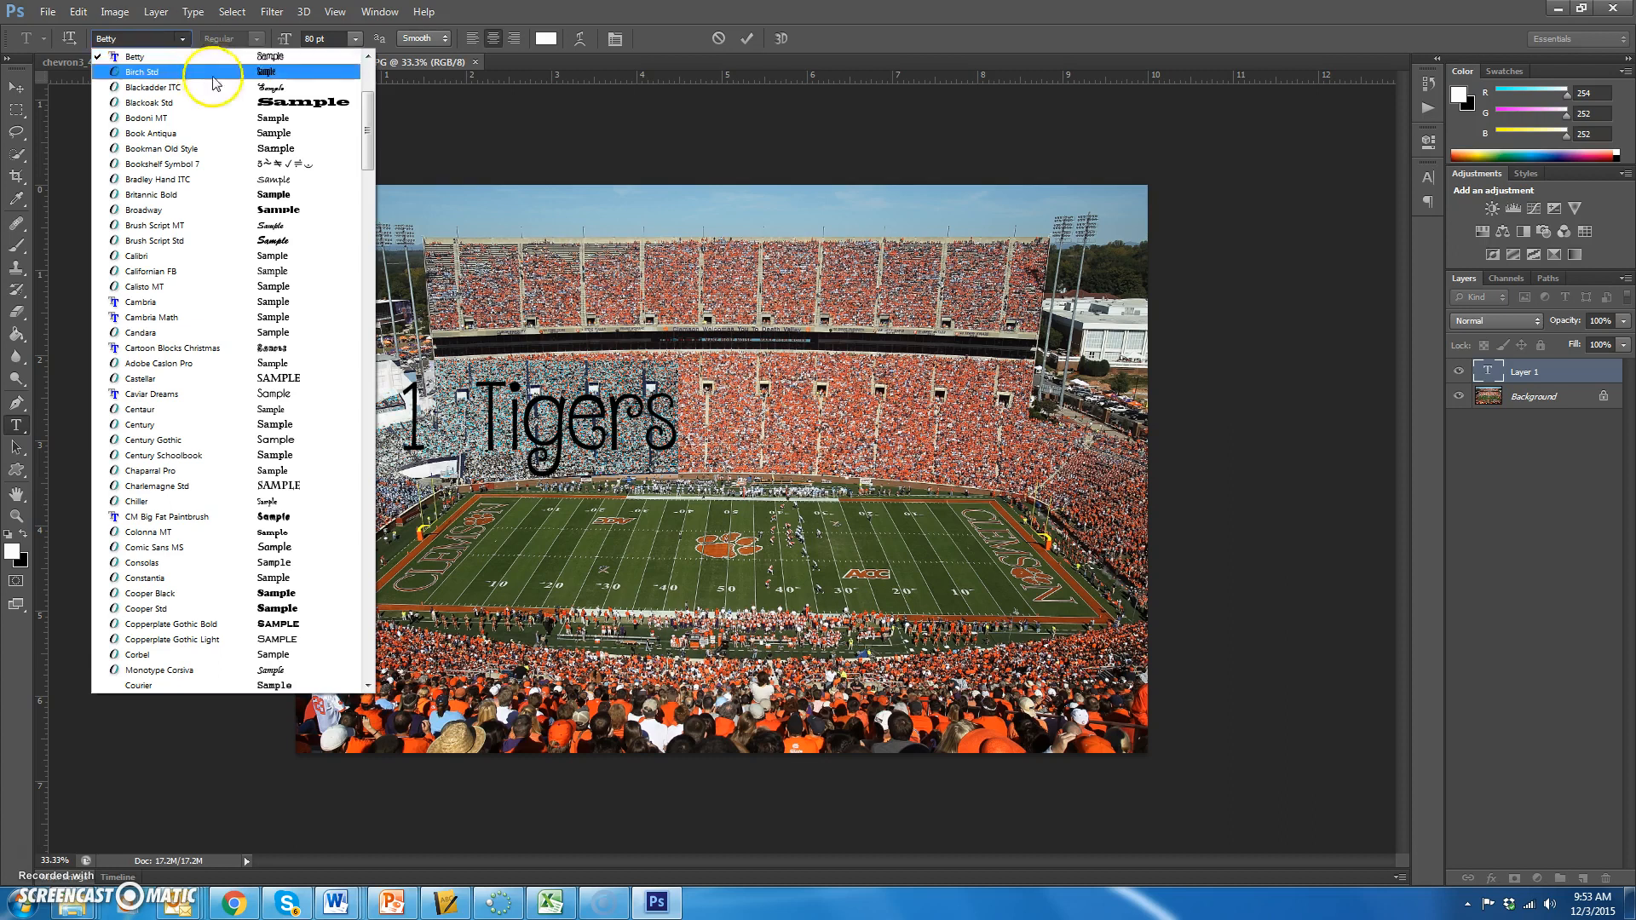
click(243, 103)
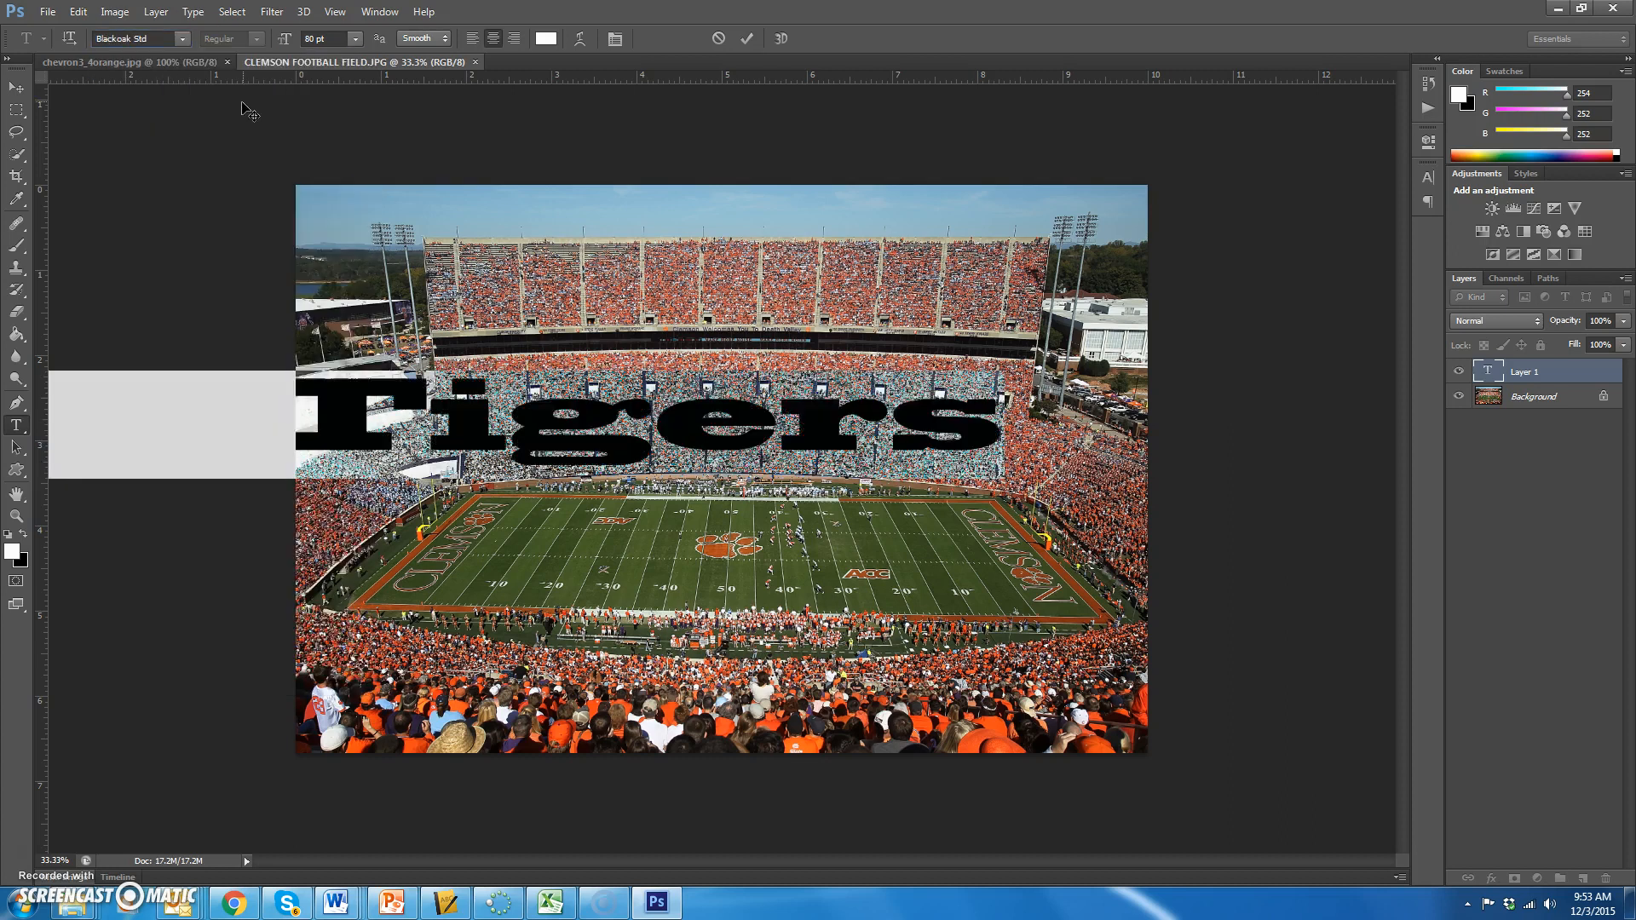
click(183, 40)
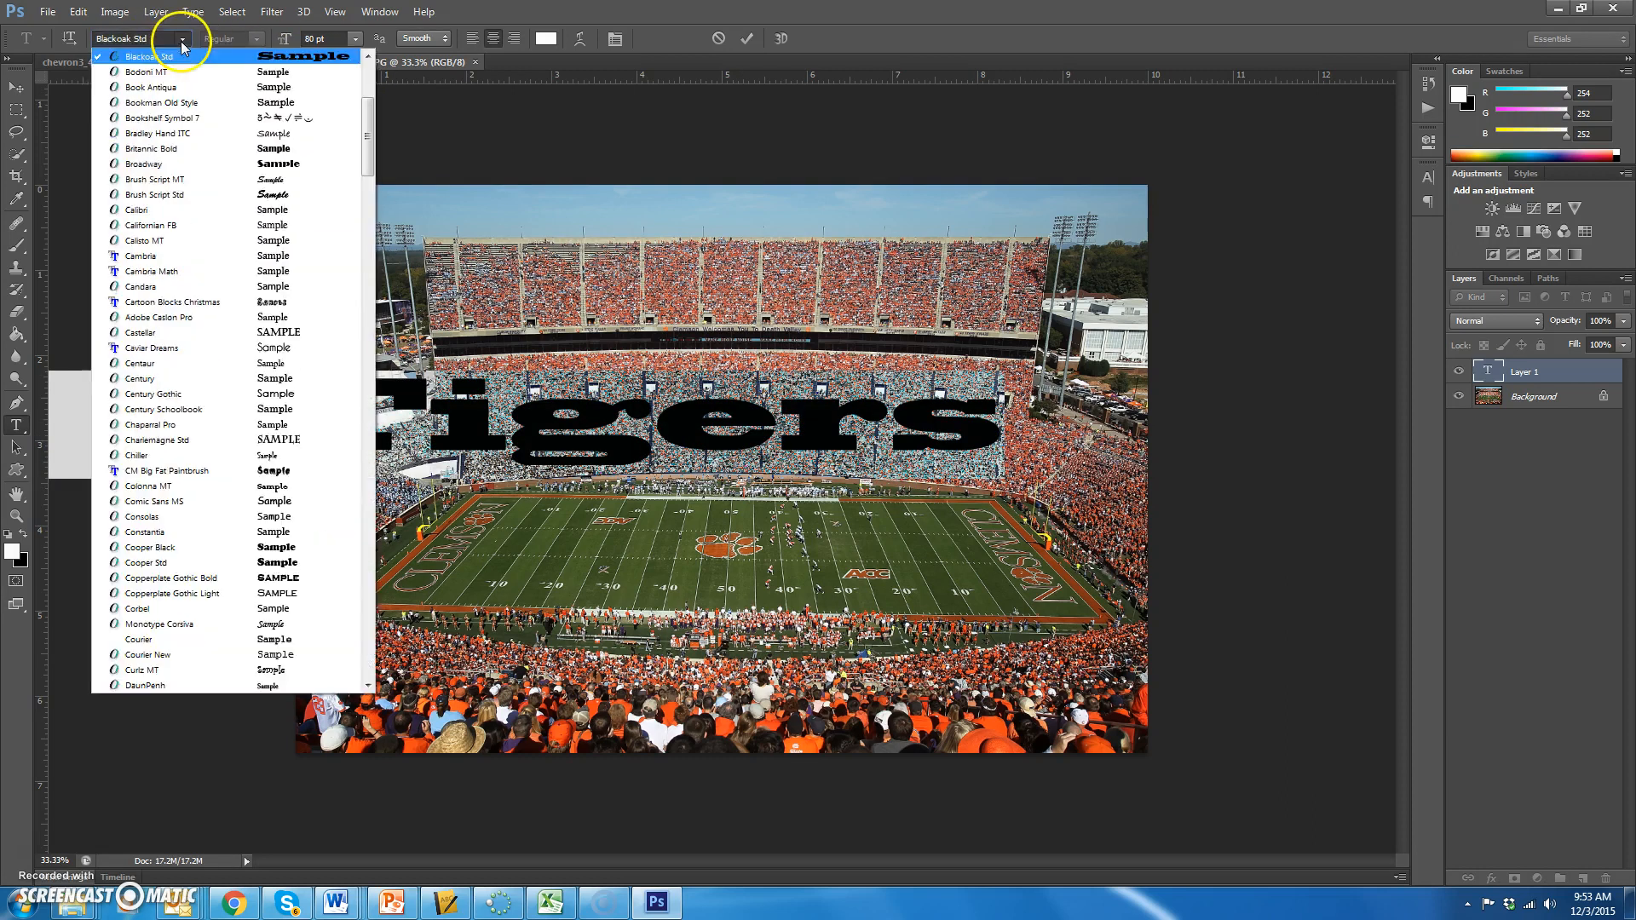
click(261, 164)
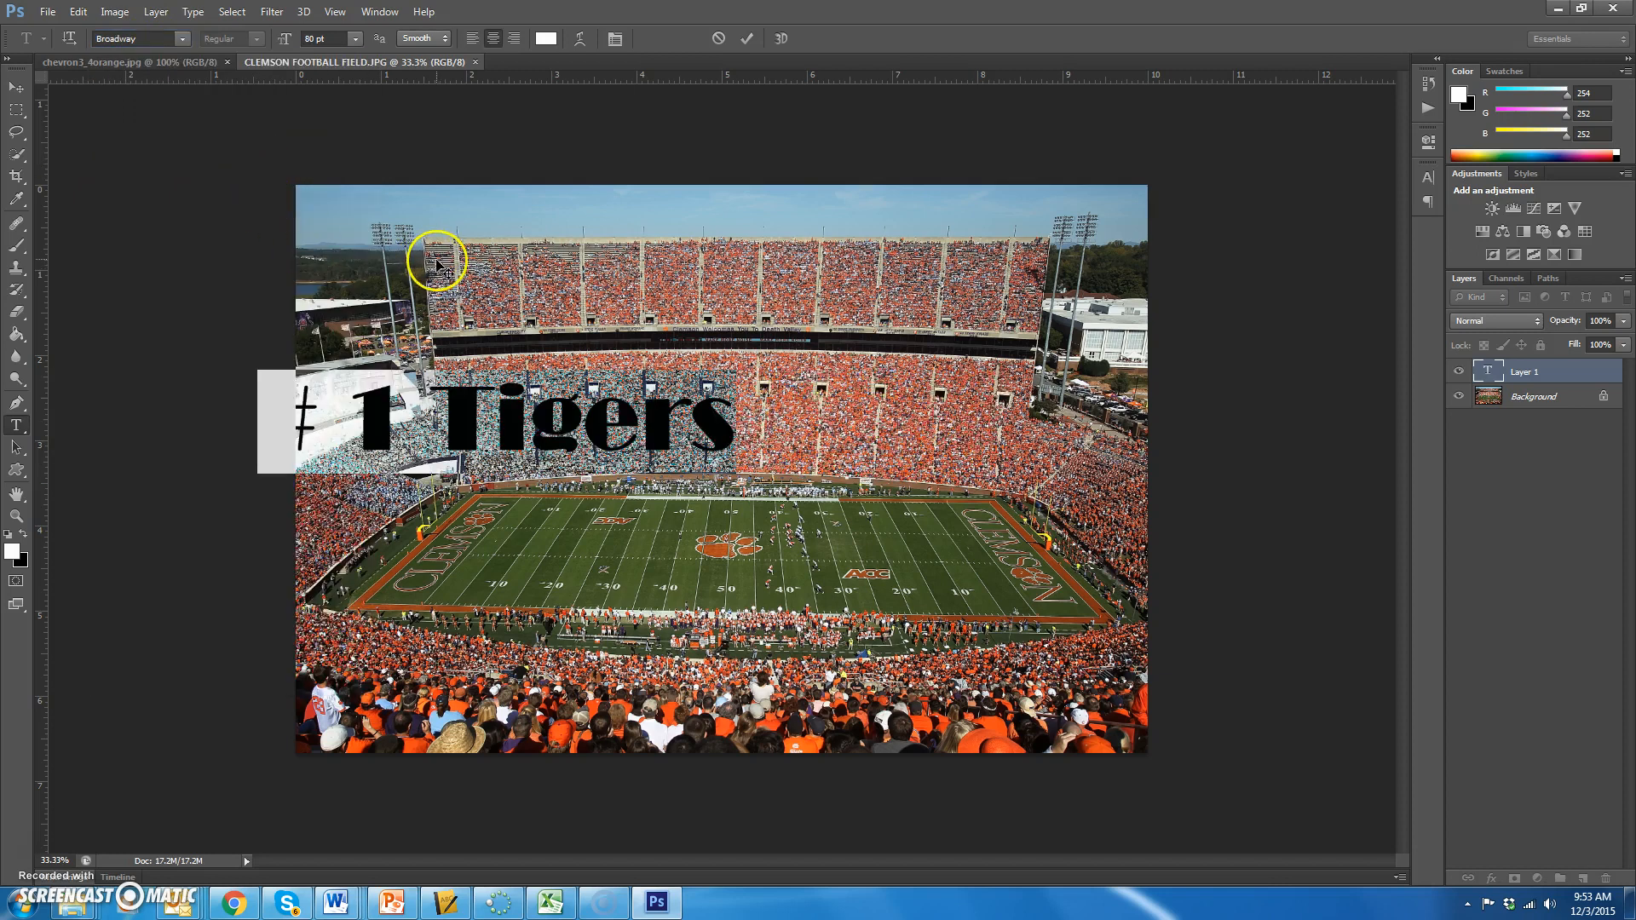
click(747, 40)
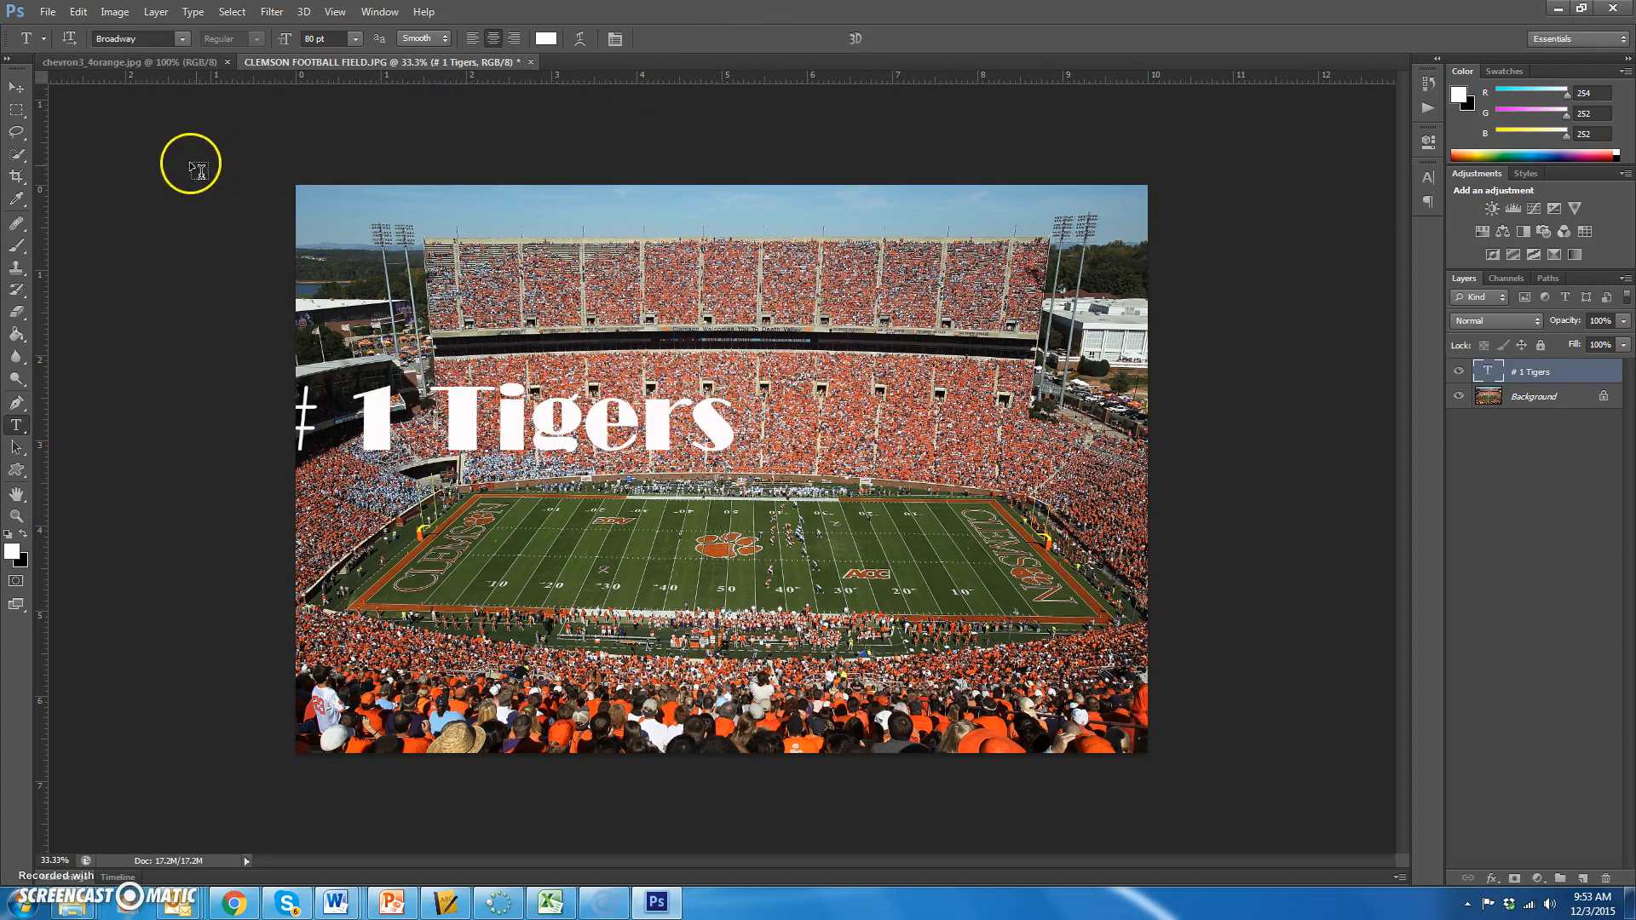
- Move the "# 1 Tigers" text off the photo's edge and down onto the middle of the playing field
click(15, 87)
drag(585, 430, 786, 452)
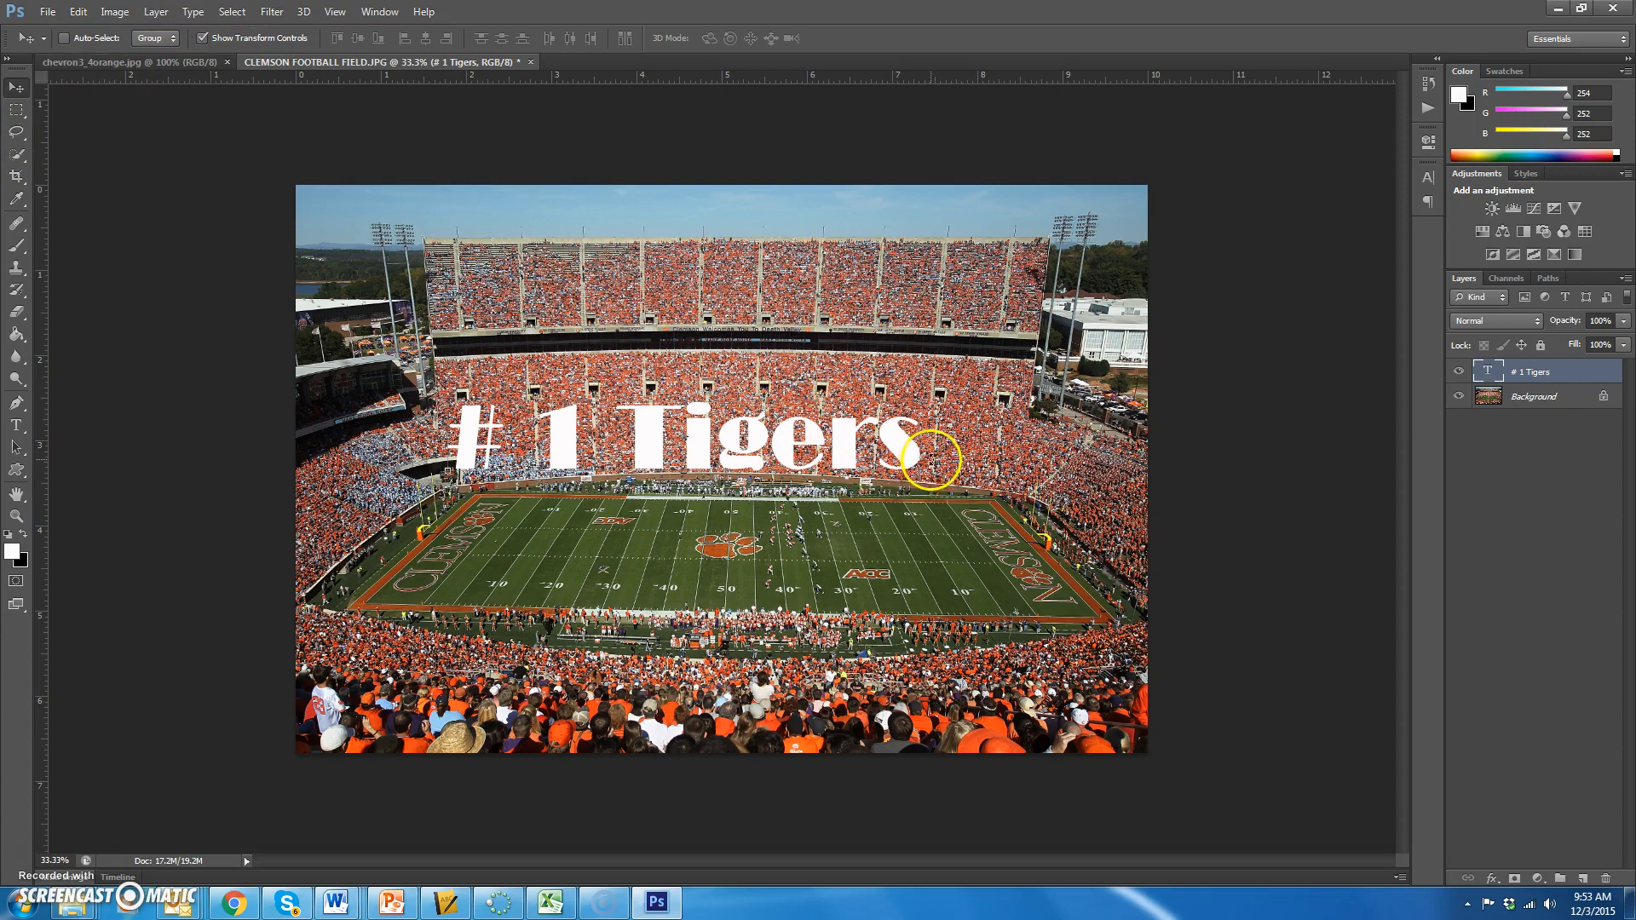
drag(920, 470, 998, 573)
- Scale the text to about 133% width and 252% height across the stands, adding a vertical guide at the photo's center
key(ctrl+t)
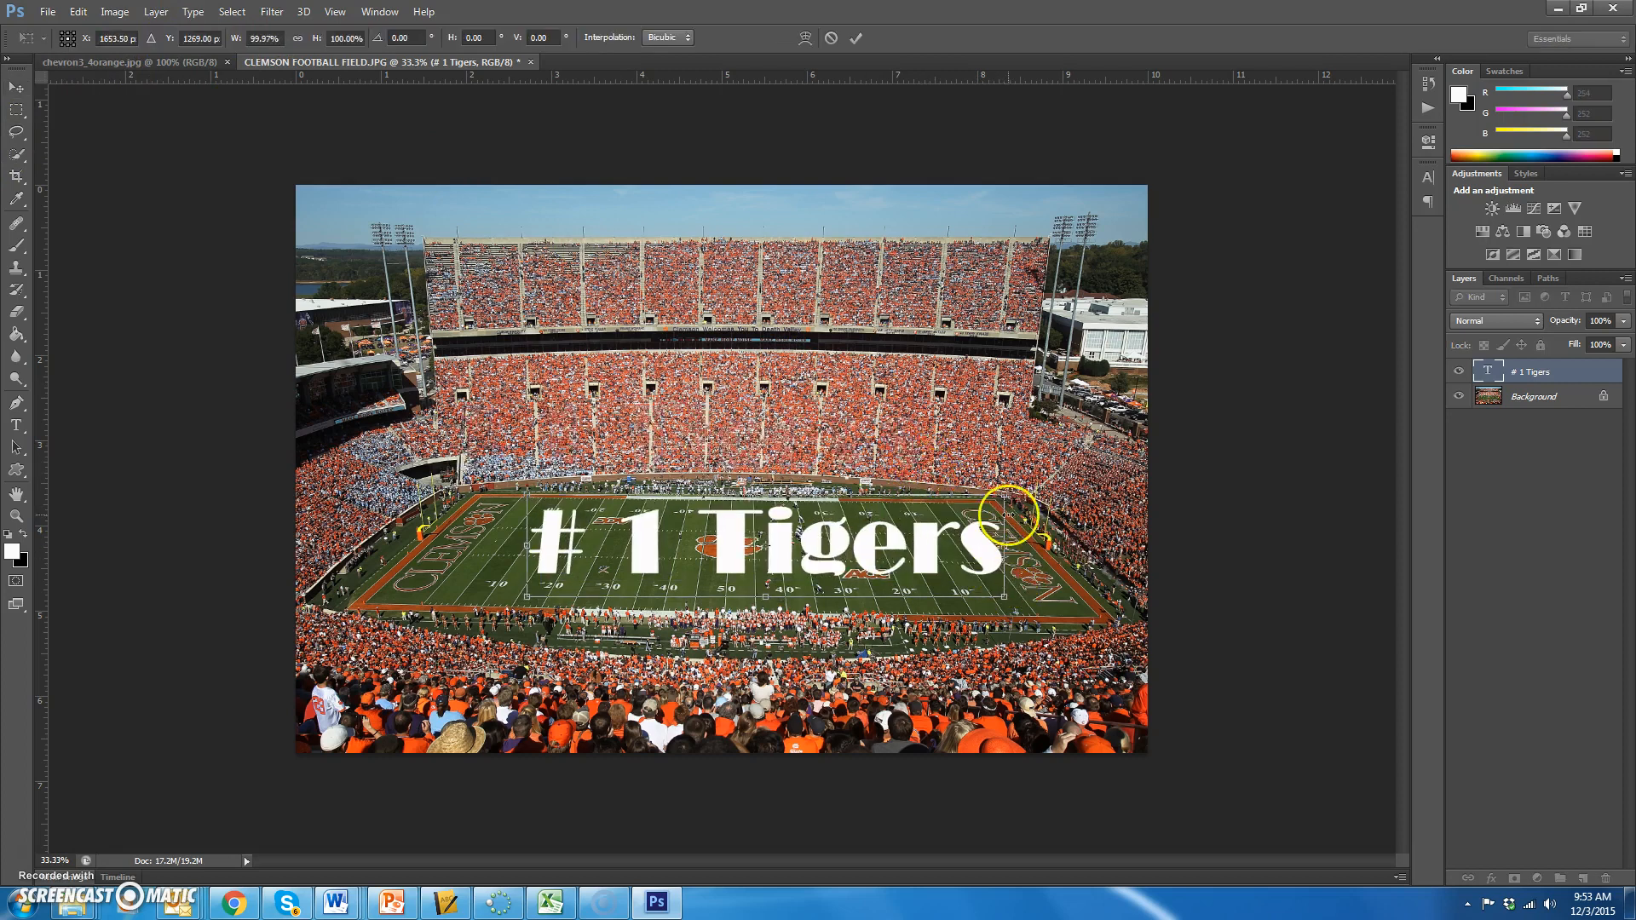
drag(1006, 496, 1028, 449)
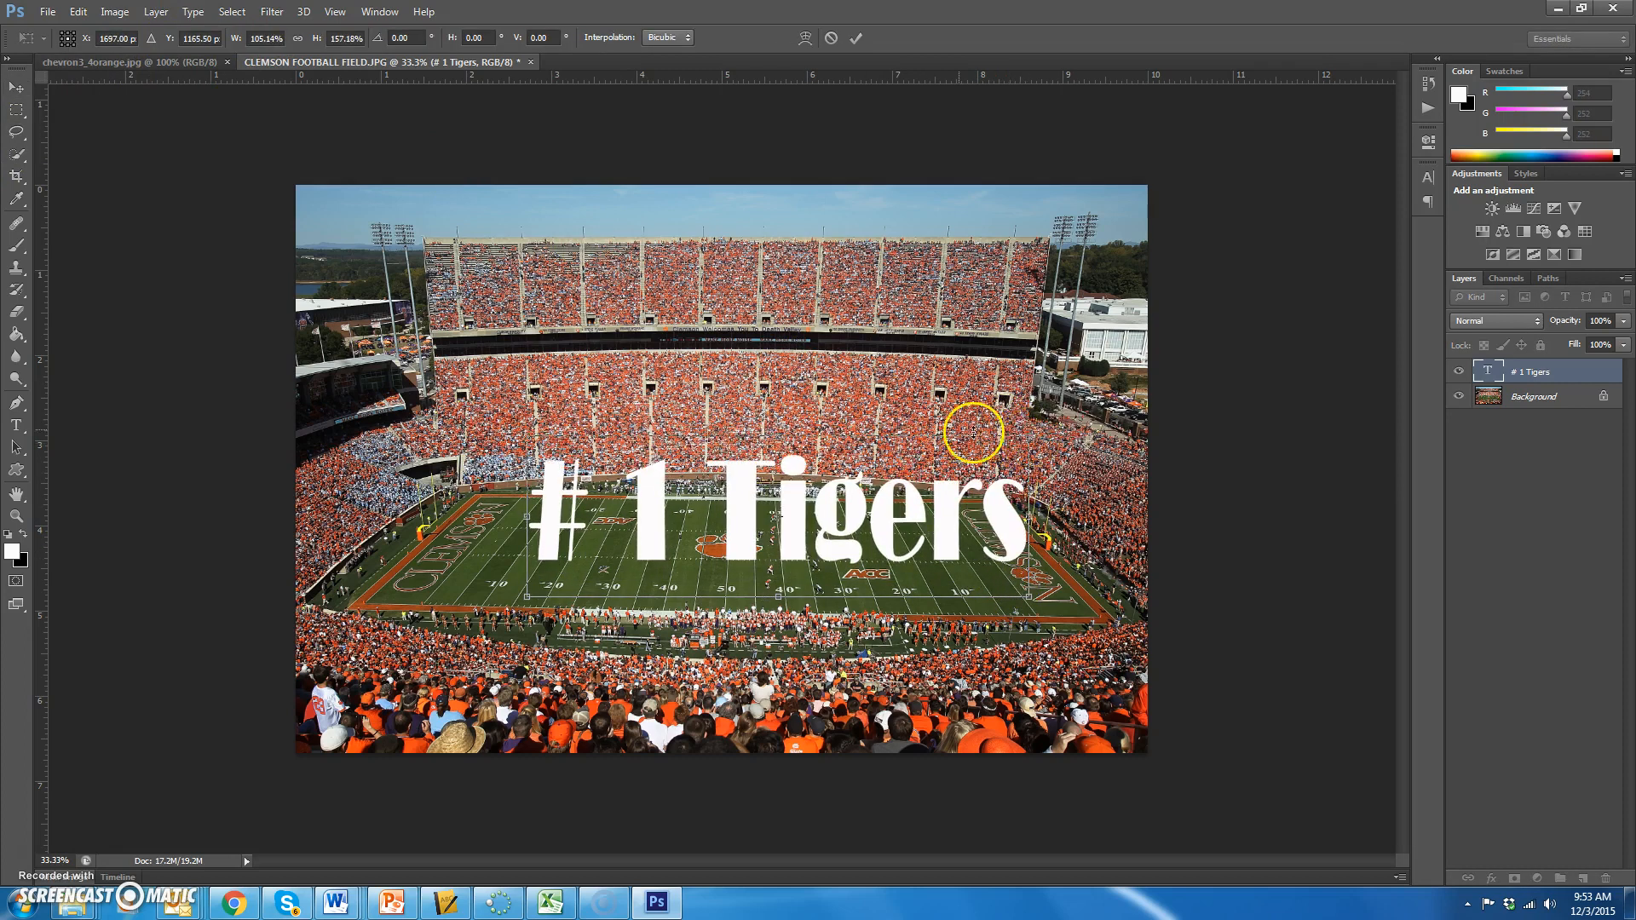
drag(528, 437, 395, 341)
drag(778, 464, 777, 424)
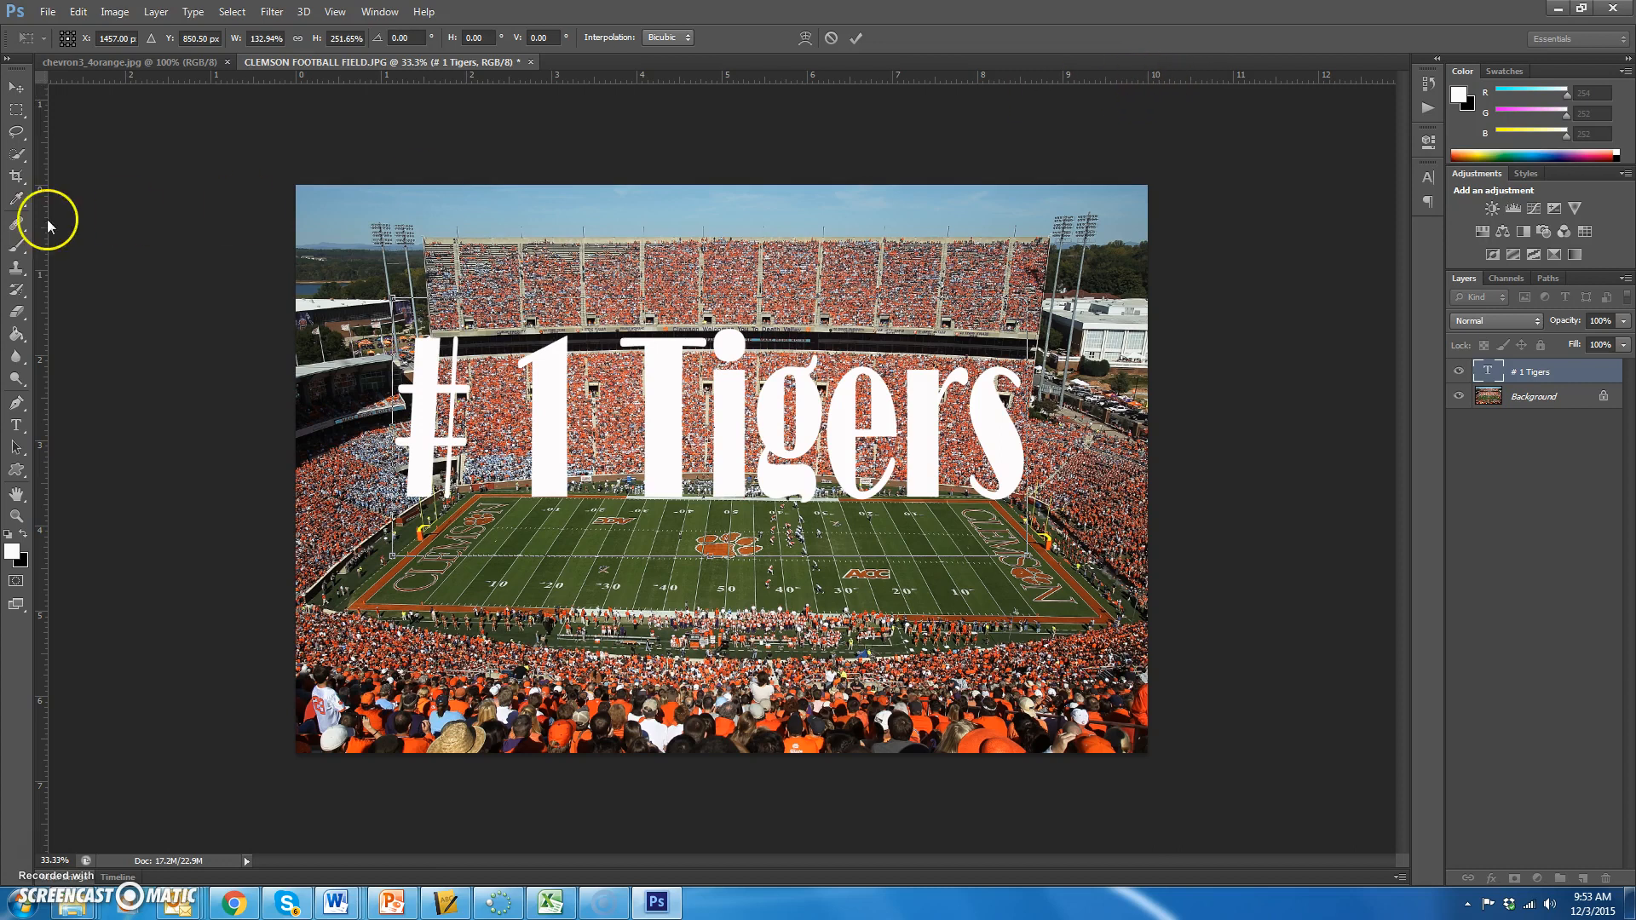
drag(42, 204, 724, 309)
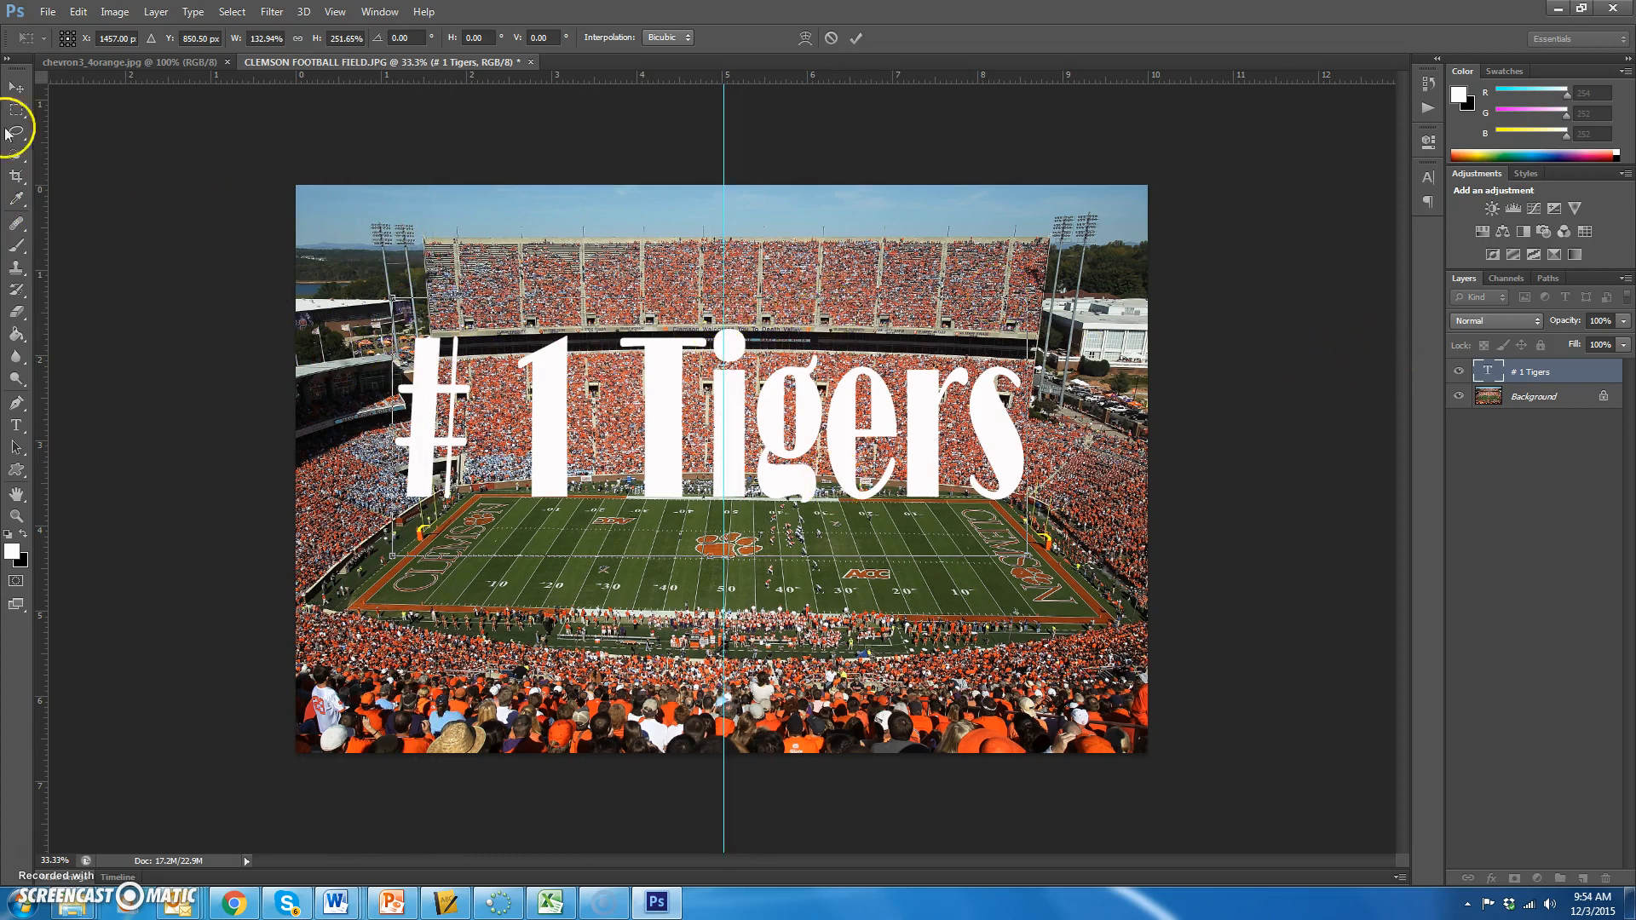
click(855, 38)
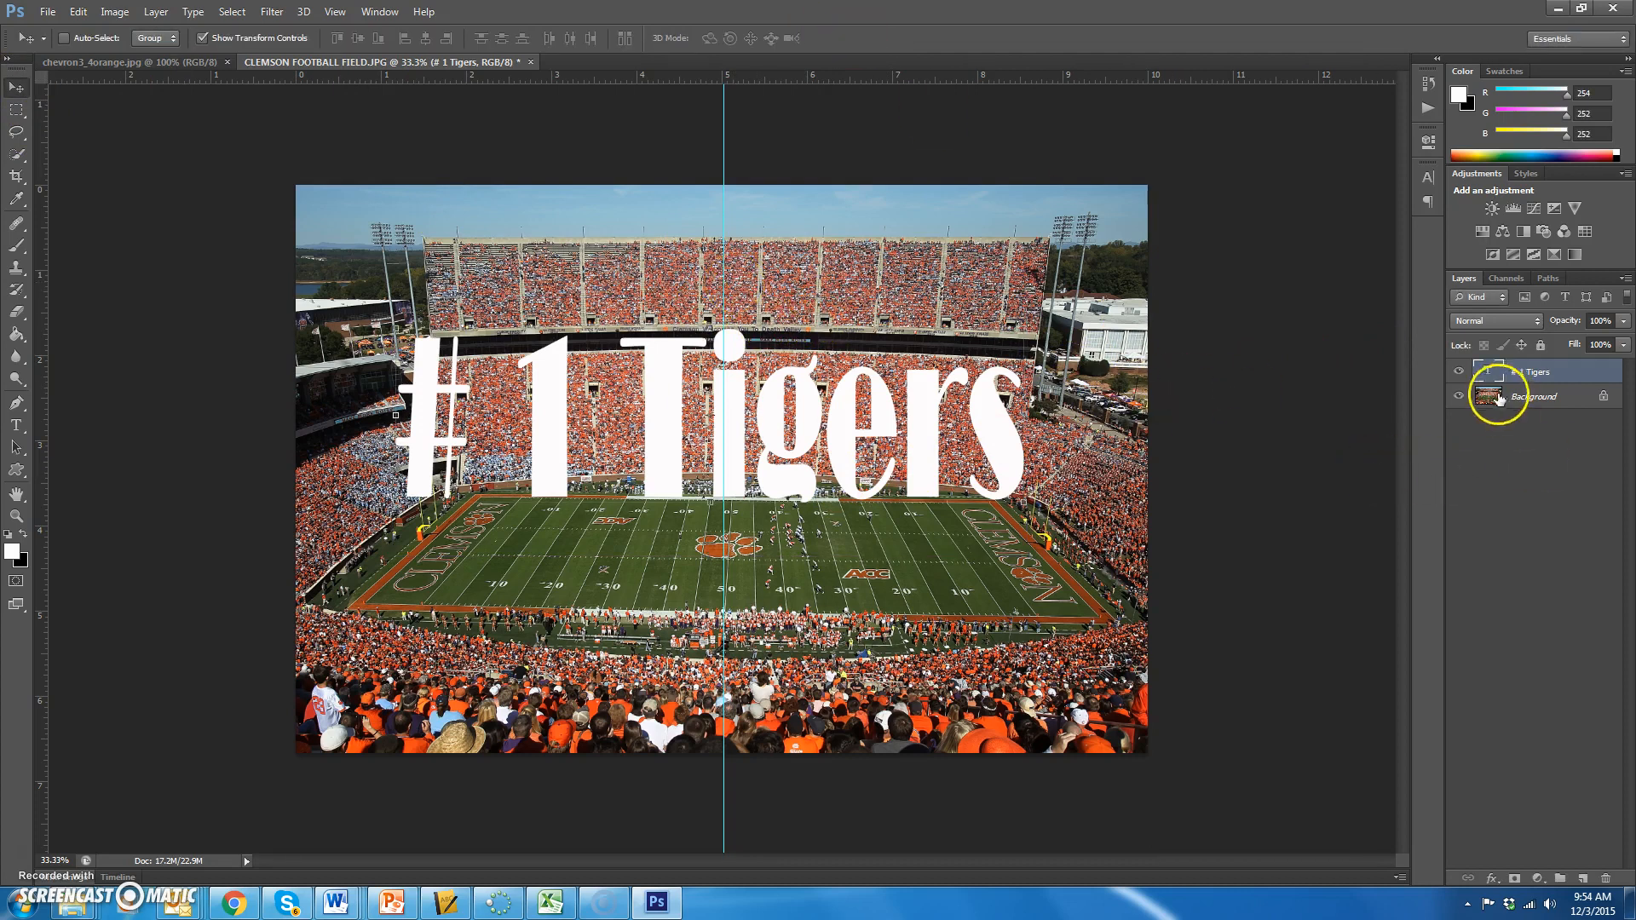
- Add a new layer above the text and fill it with black using the Paint Bucket
click(1582, 878)
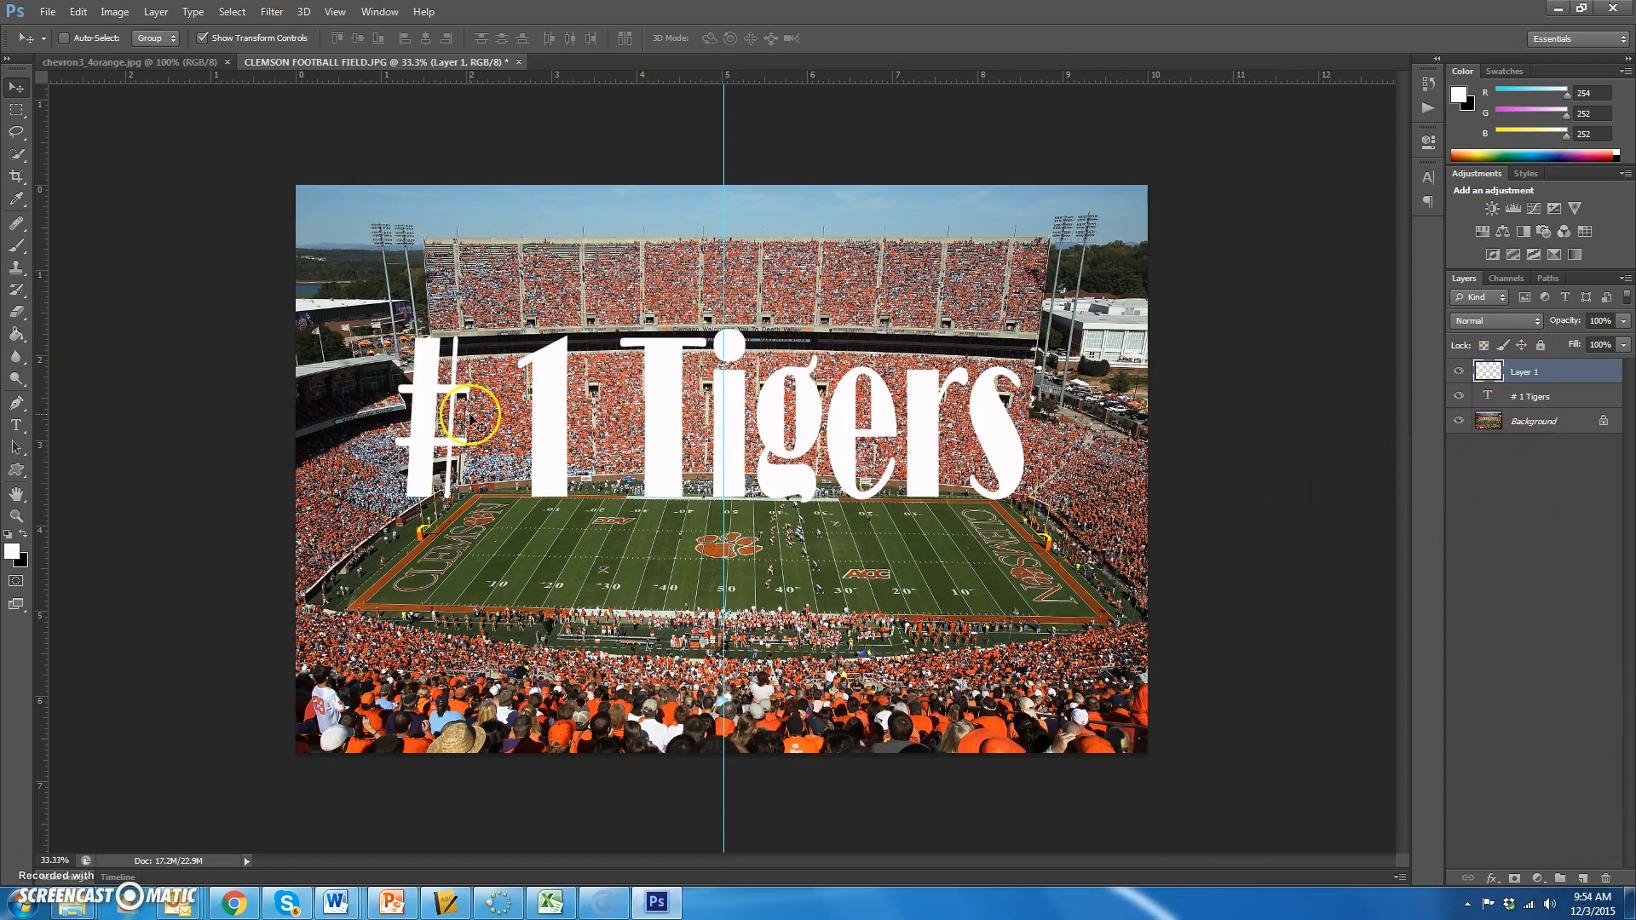
click(16, 336)
click(24, 534)
click(409, 359)
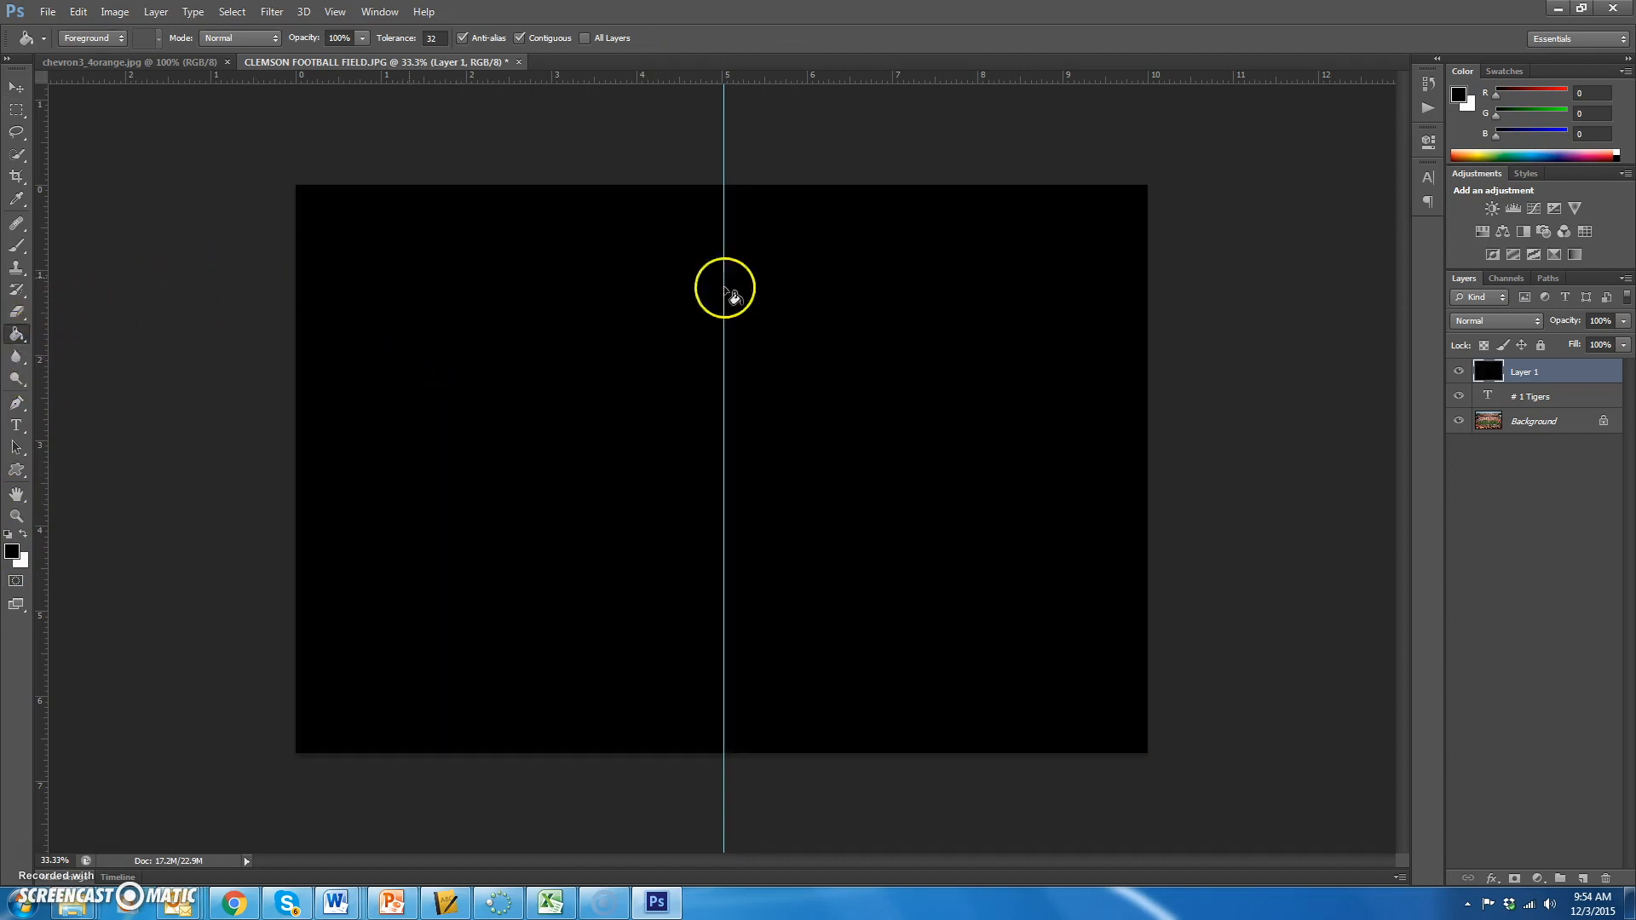
- Place the black layer beneath the "# 1 Tigers" text and center the text horizontally on the vertical guide
drag(1564, 375, 1570, 409)
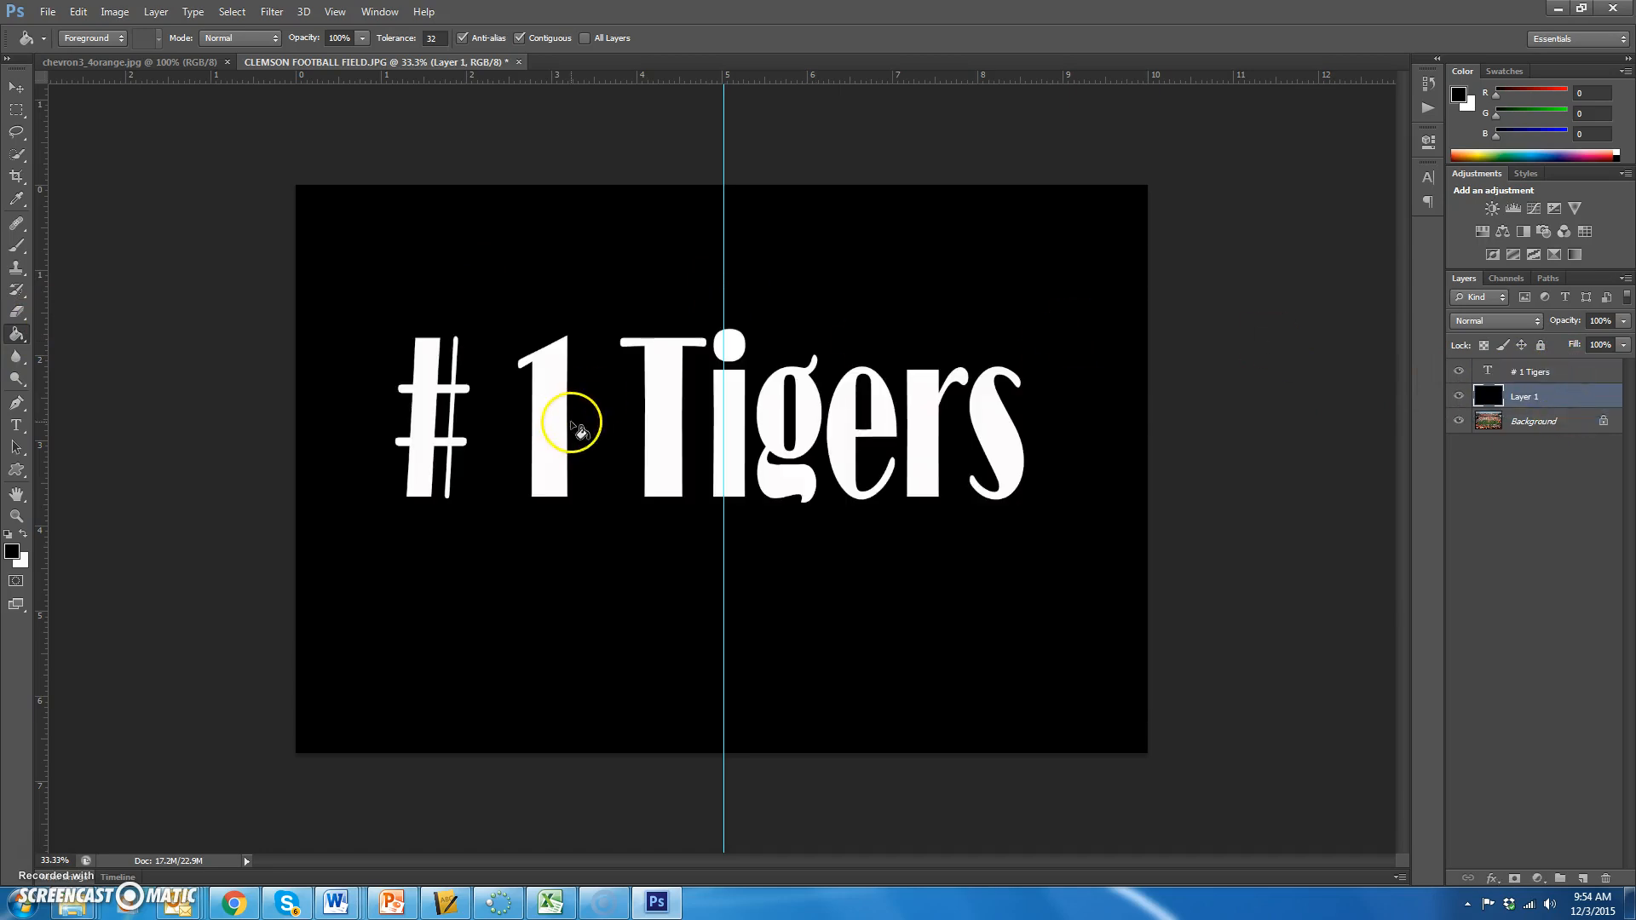
click(17, 223)
click(14, 85)
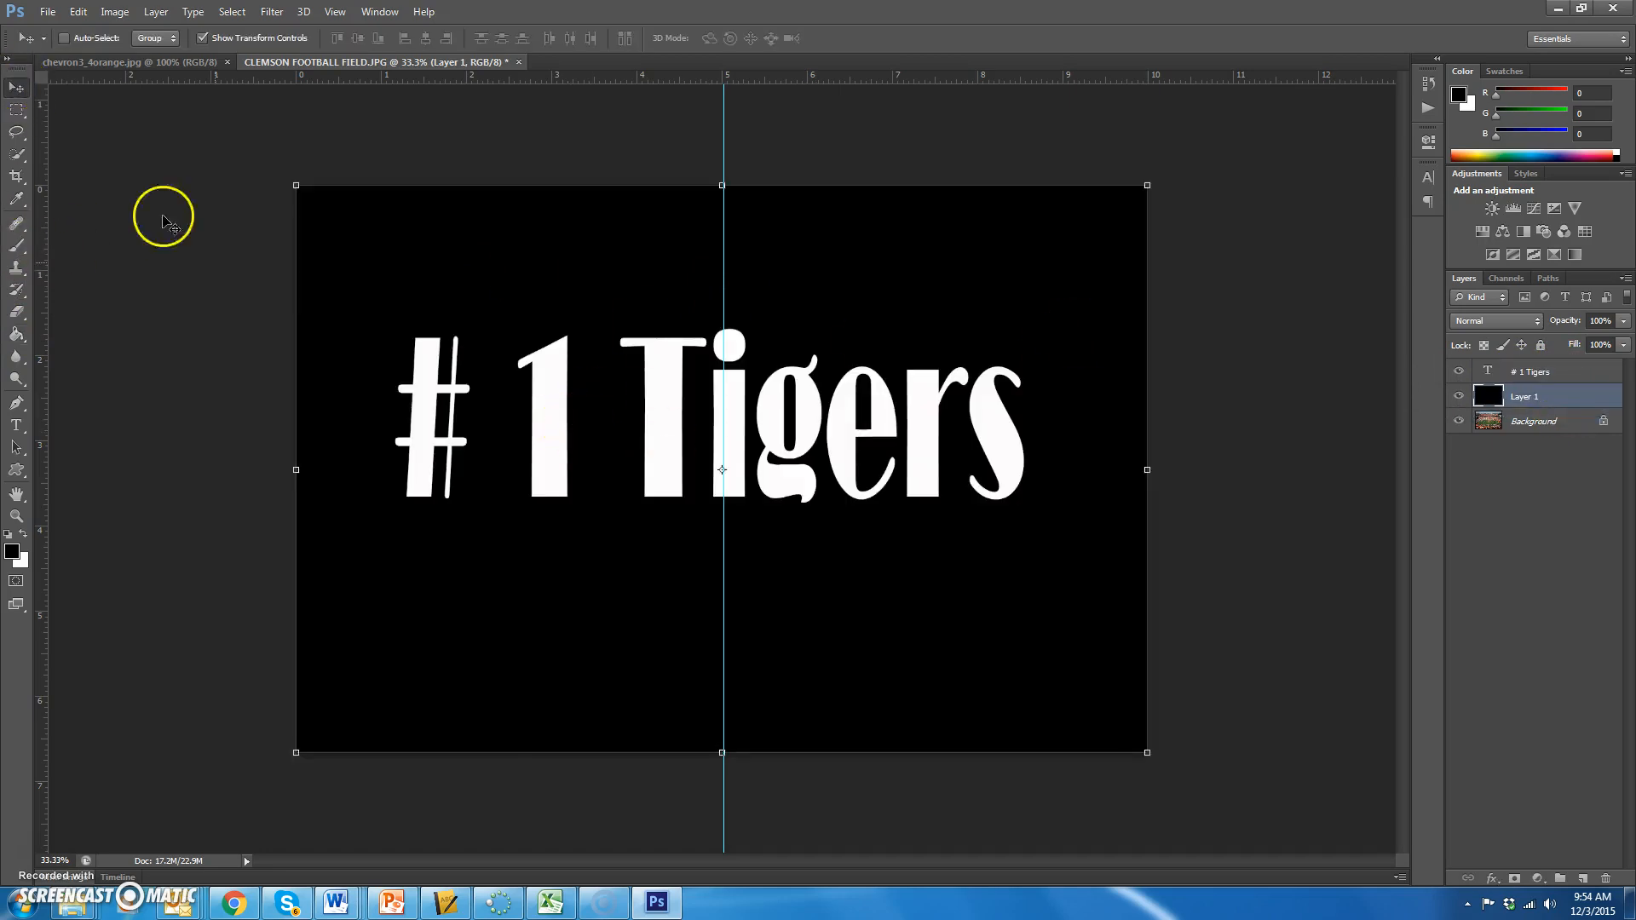
click(1582, 371)
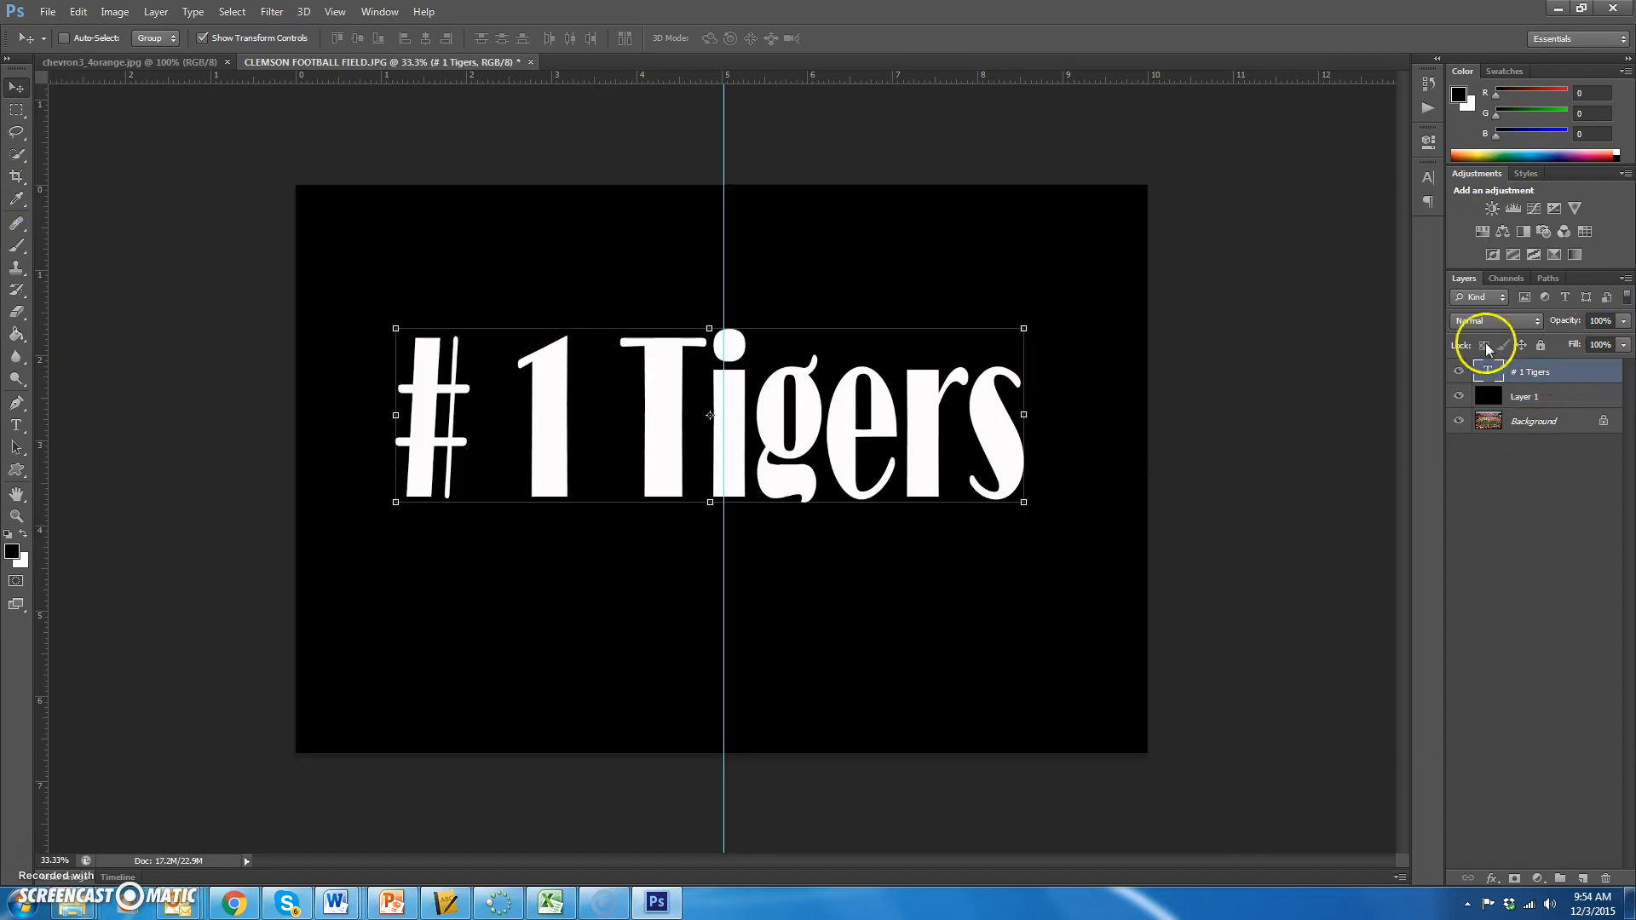
drag(865, 399, 880, 403)
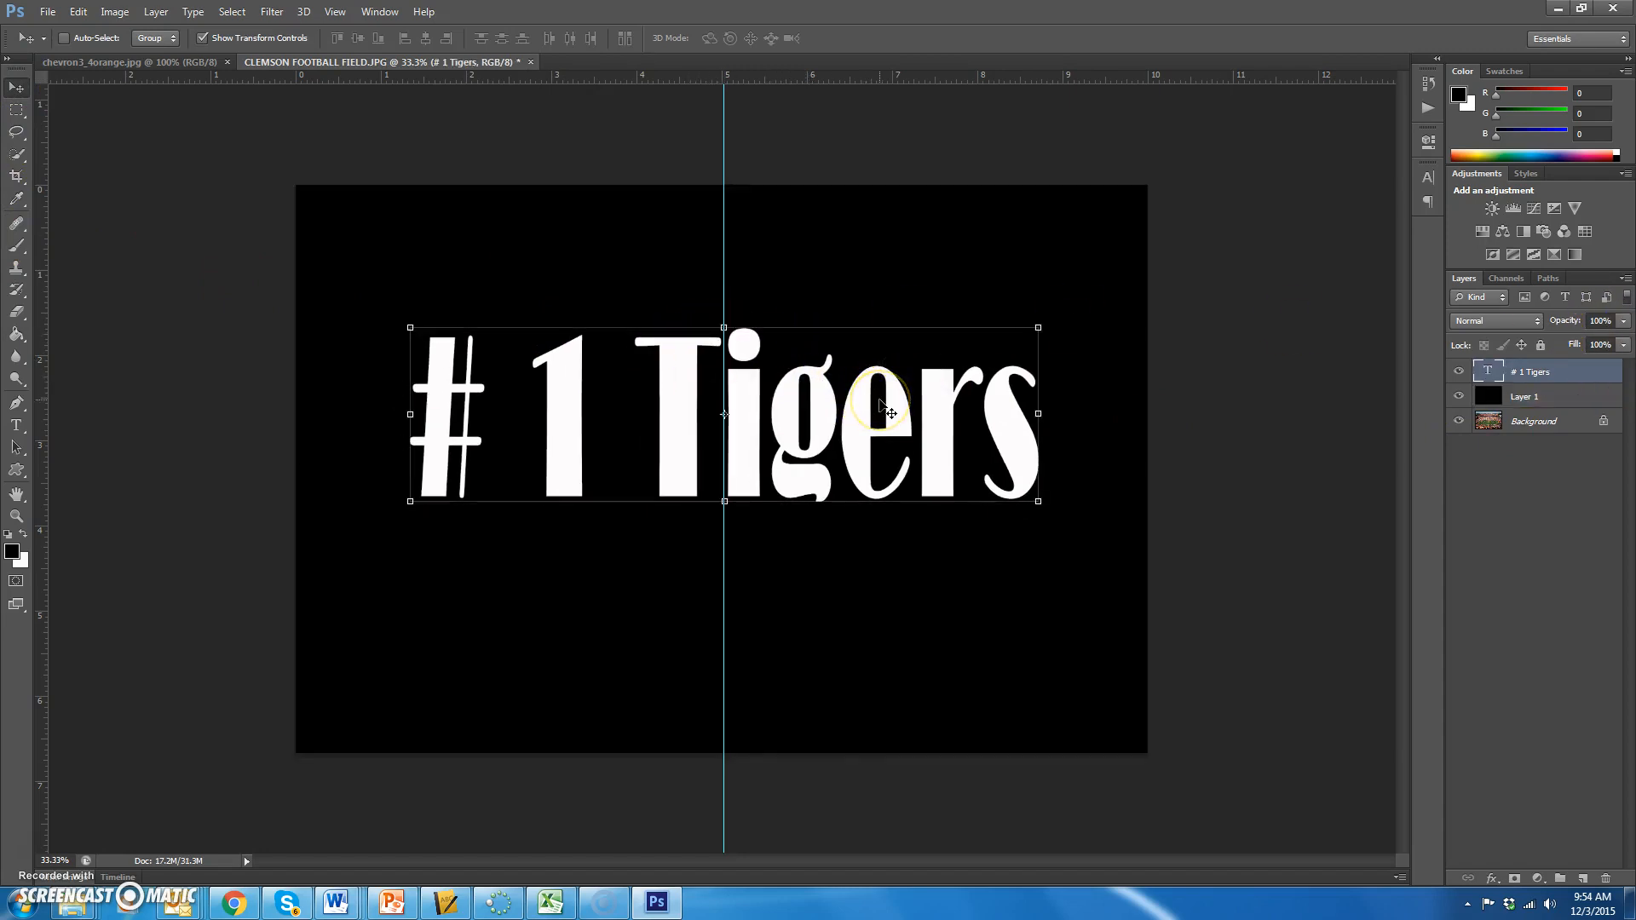
- Fine-tune the text's vertical position in small nudges and add a horizontal guide at the photo's mid-height
key(Down)
key(Down)
key(Down)
key(Down)
key(Down)
key(Up)
key(Up)
key(Up)
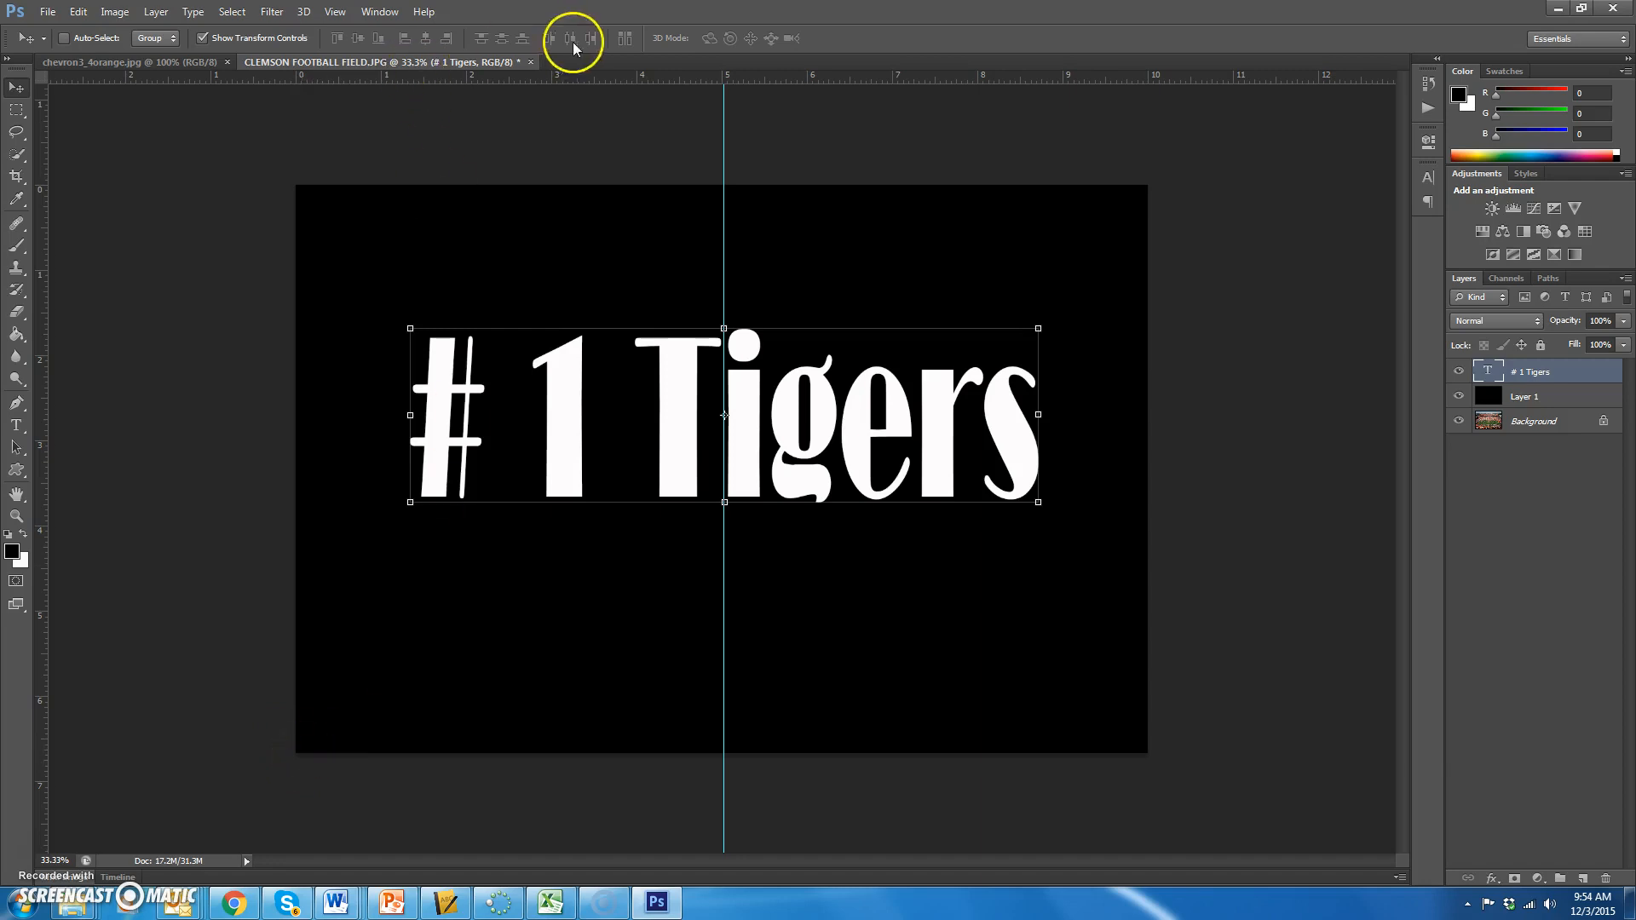
drag(559, 75, 480, 468)
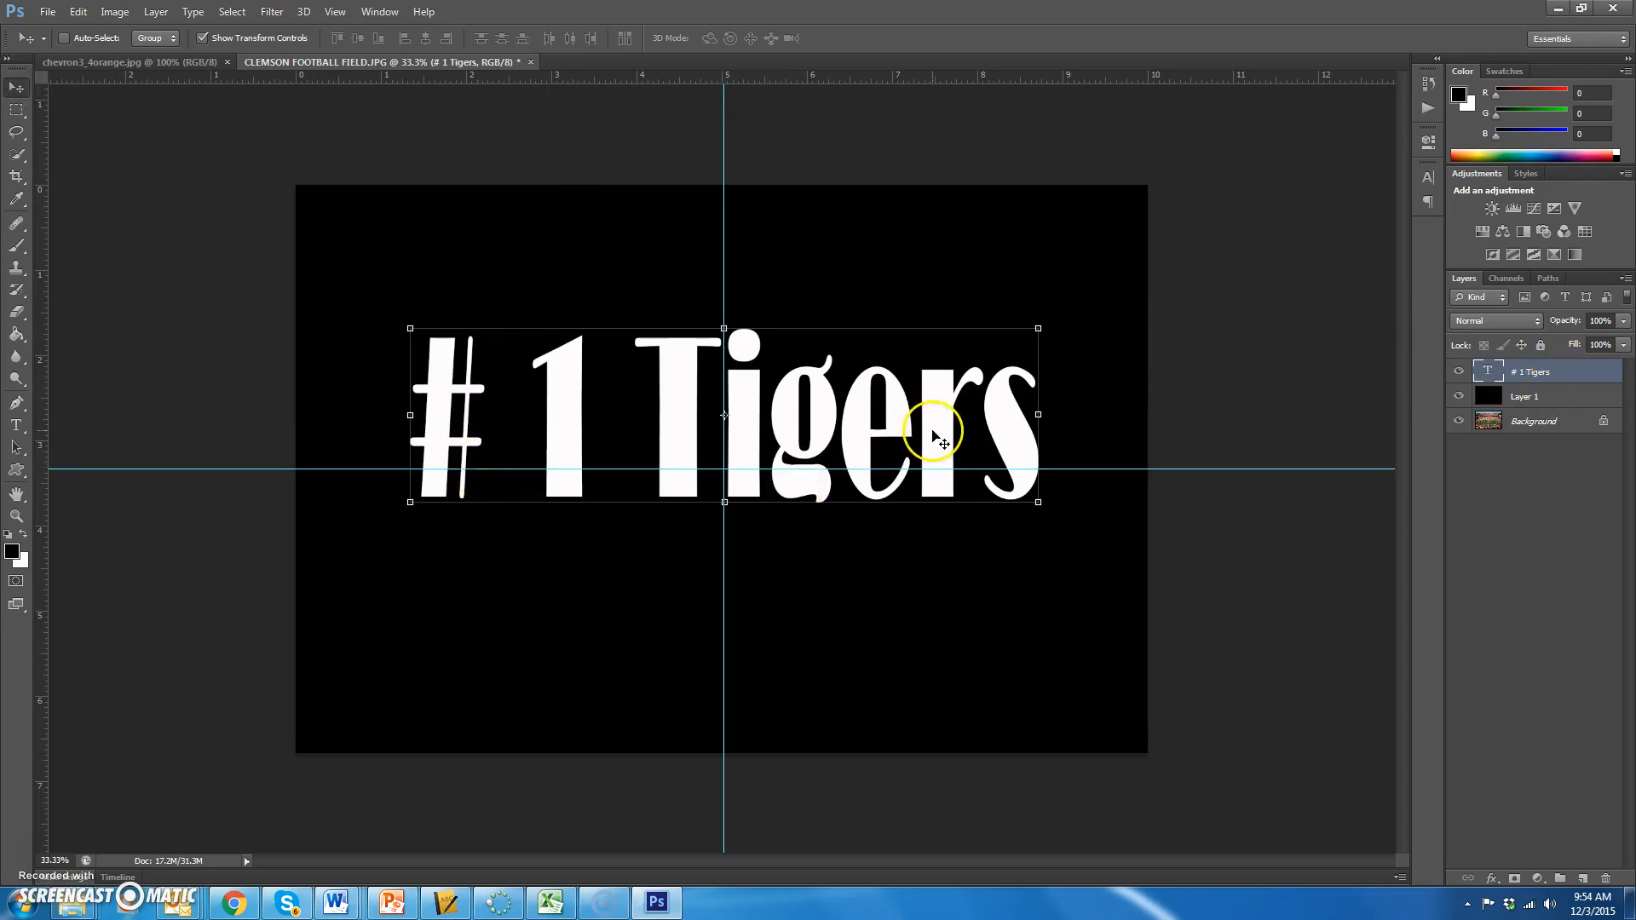
- Move the "# 1 Tigers" text down so its center point sits on the intersection of the two guides
drag(897, 412, 850, 505)
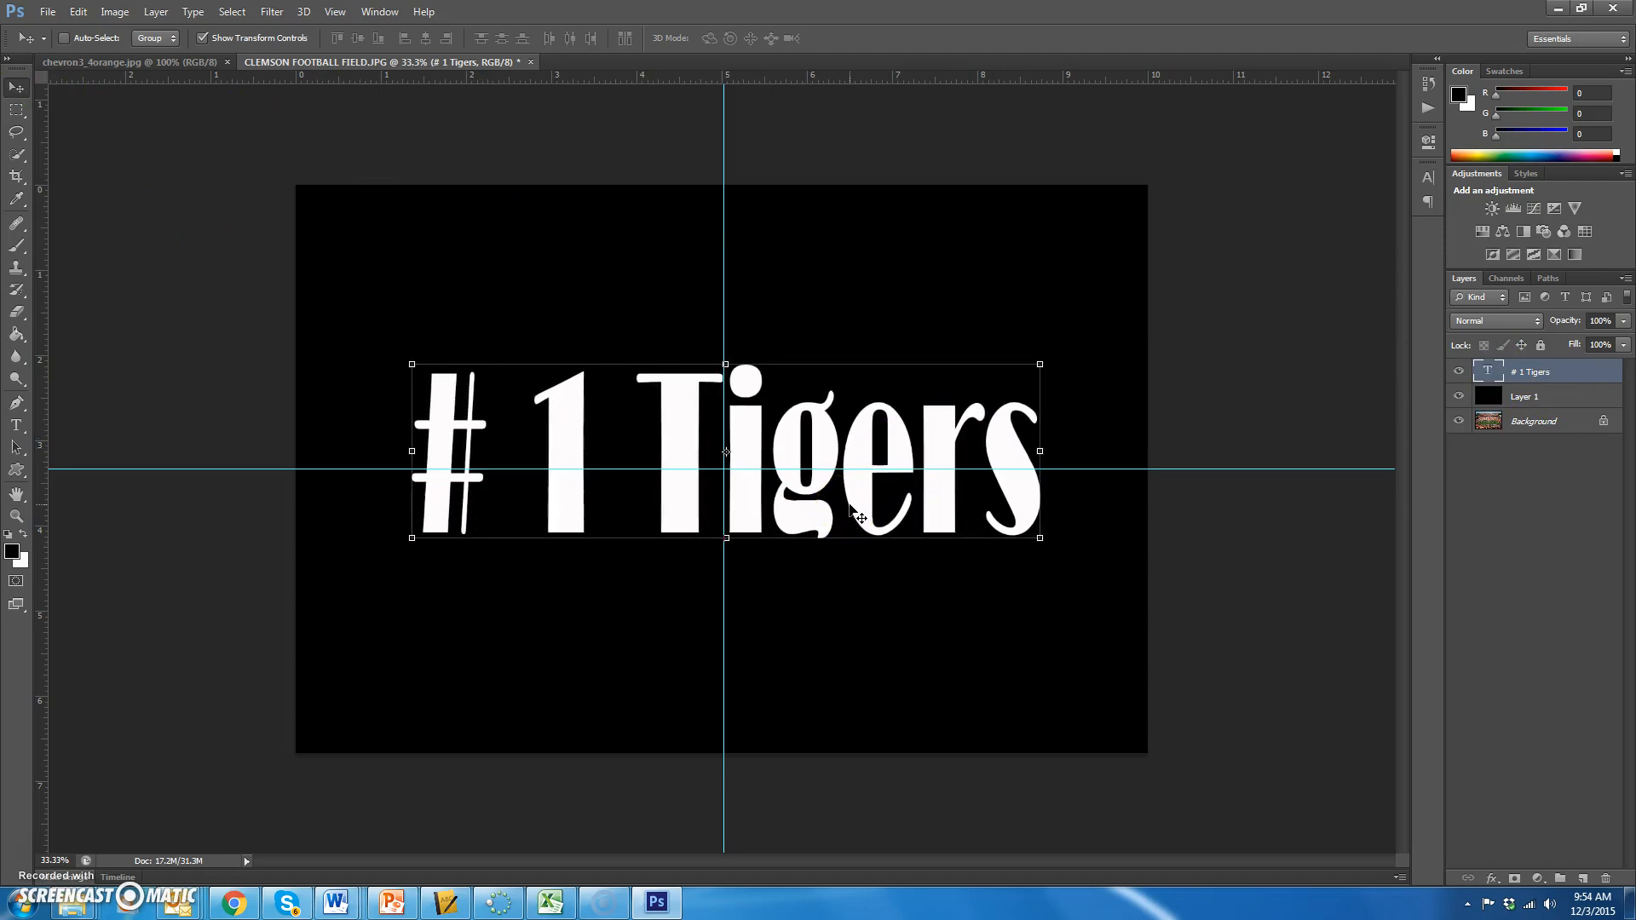
key(shift+Down)
key(shift+Down)
key(shift+Down)
key(shift+Down)
key(shift+Down)
key(shift+Down)
key(Left)
key(Down)
key(Down)
key(Down)
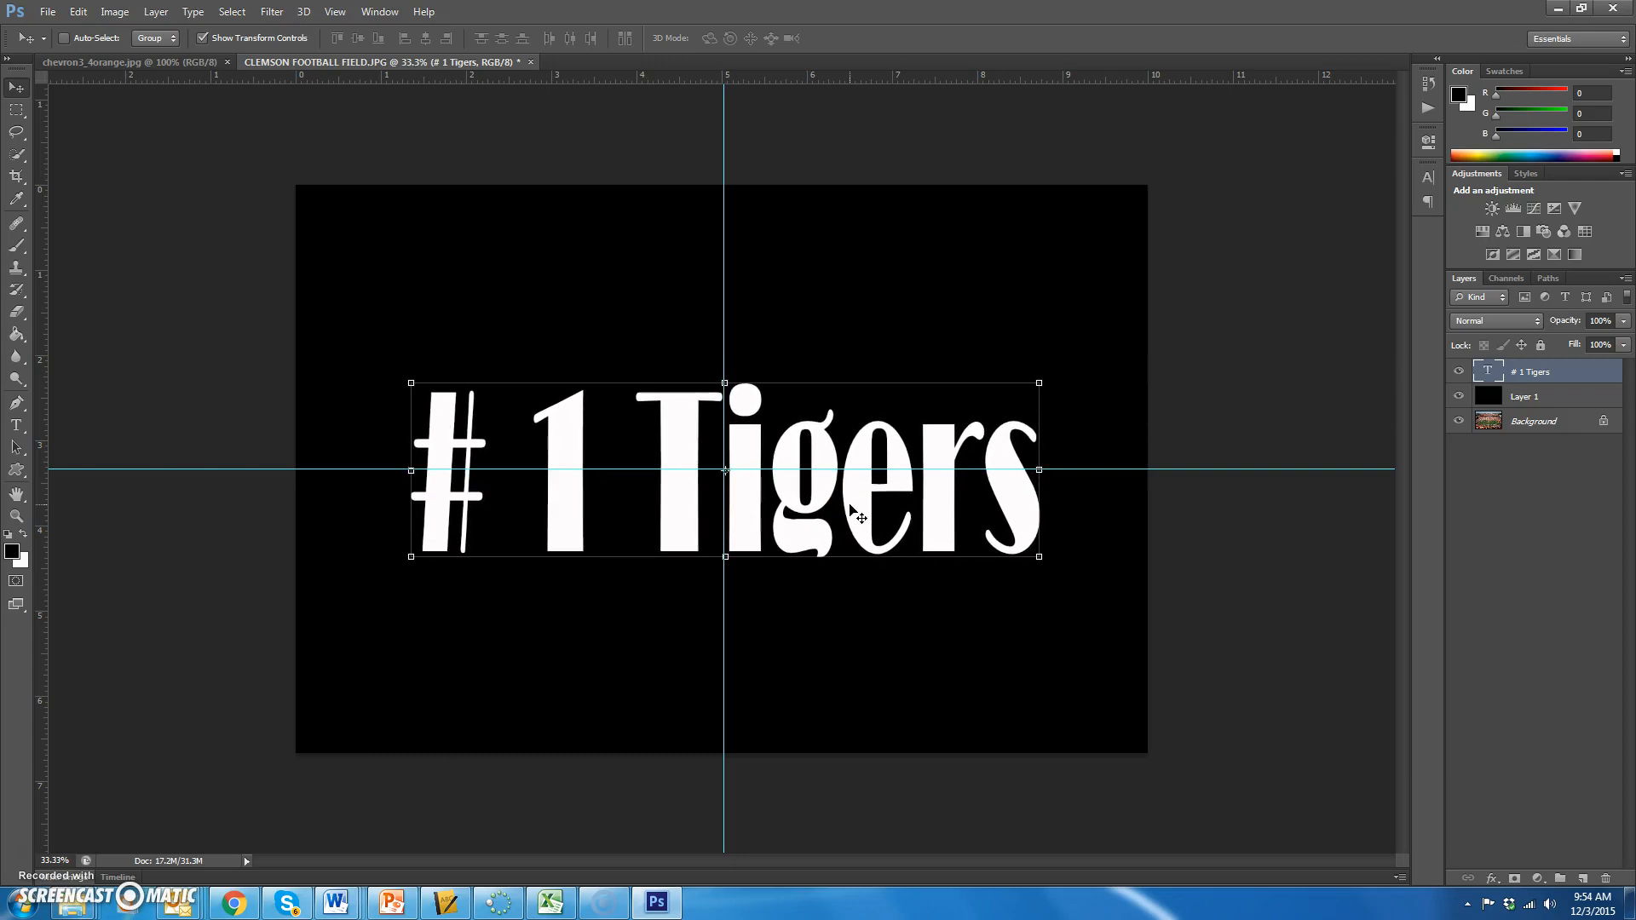
key(Left)
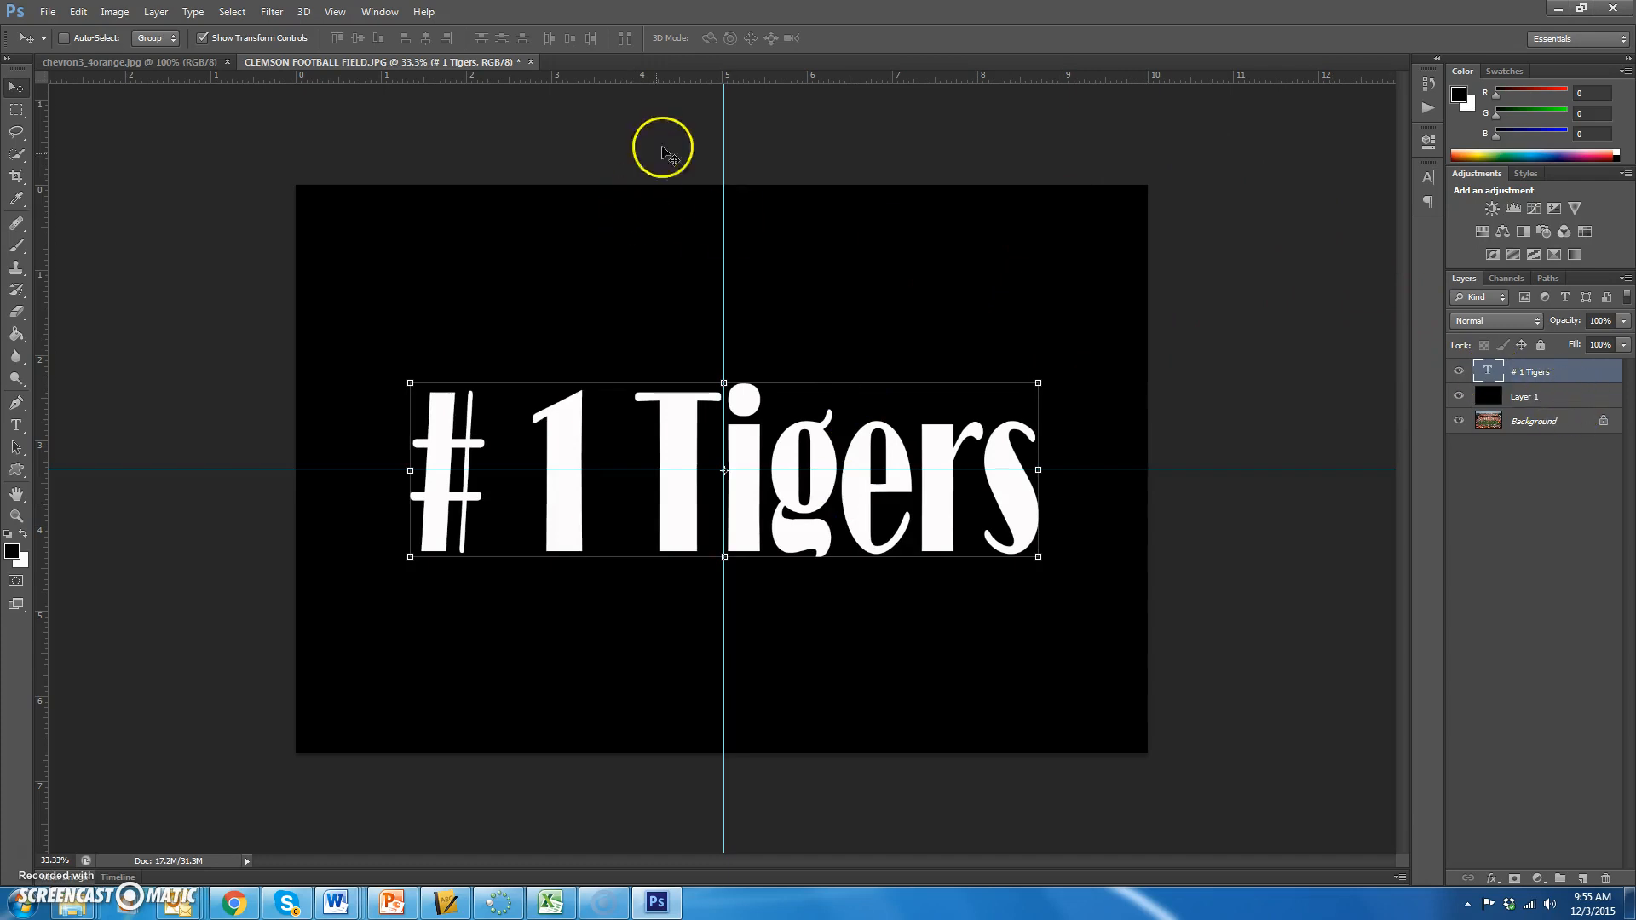
- Remove both the vertical and the horizontal guide from the document
drag(723, 130, 63, 173)
drag(209, 467, 215, 852)
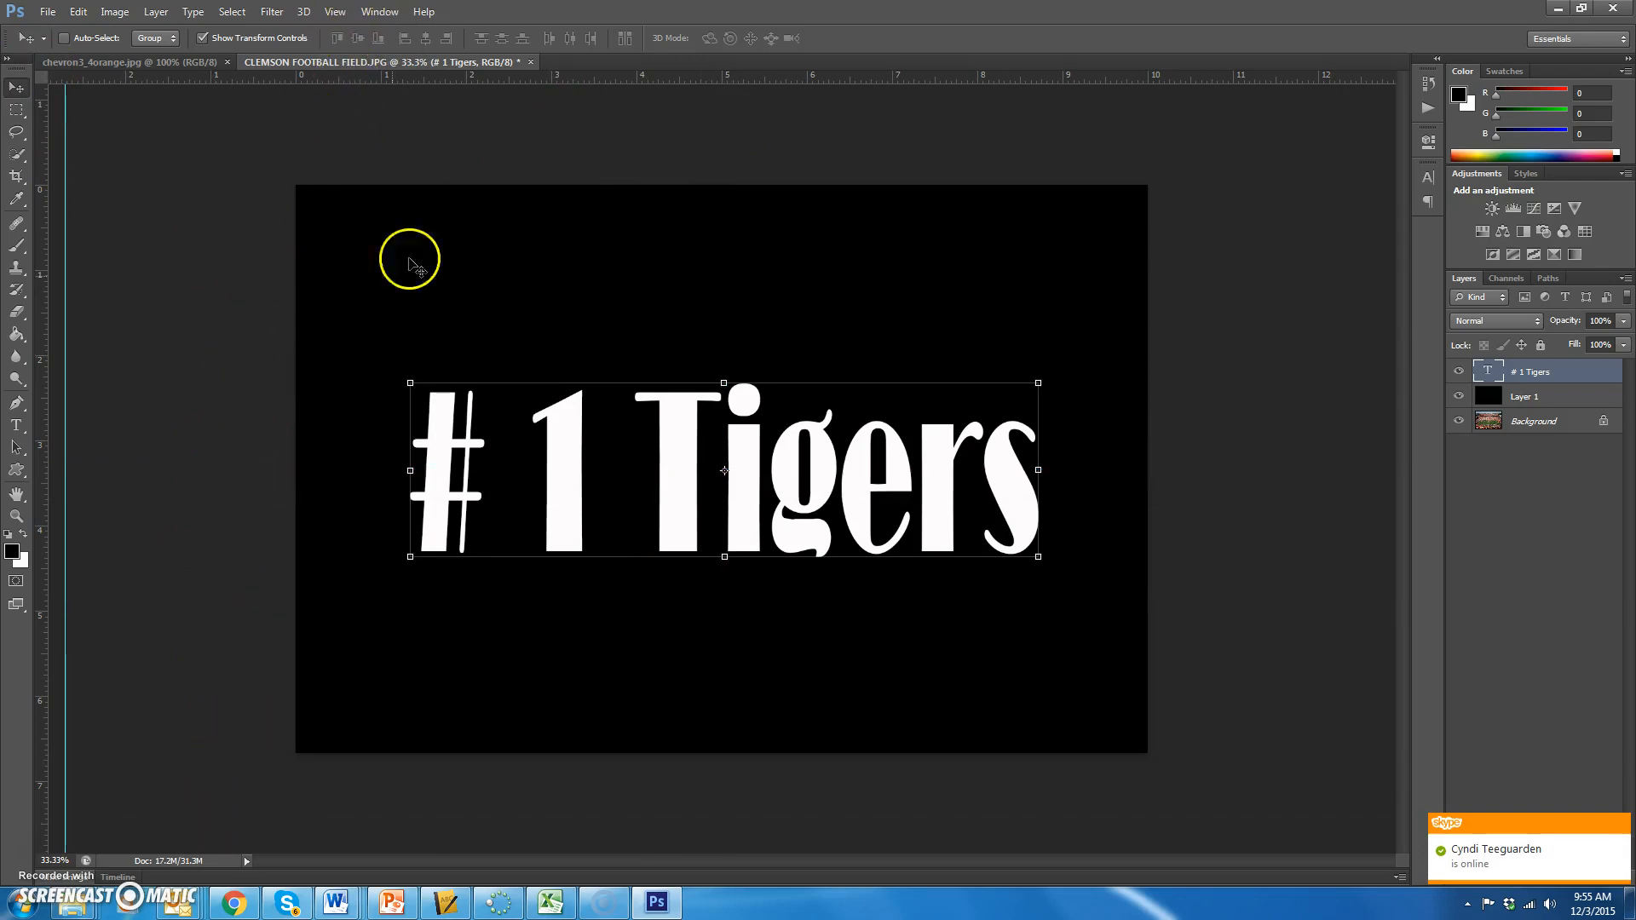
drag(65, 150, 14, 146)
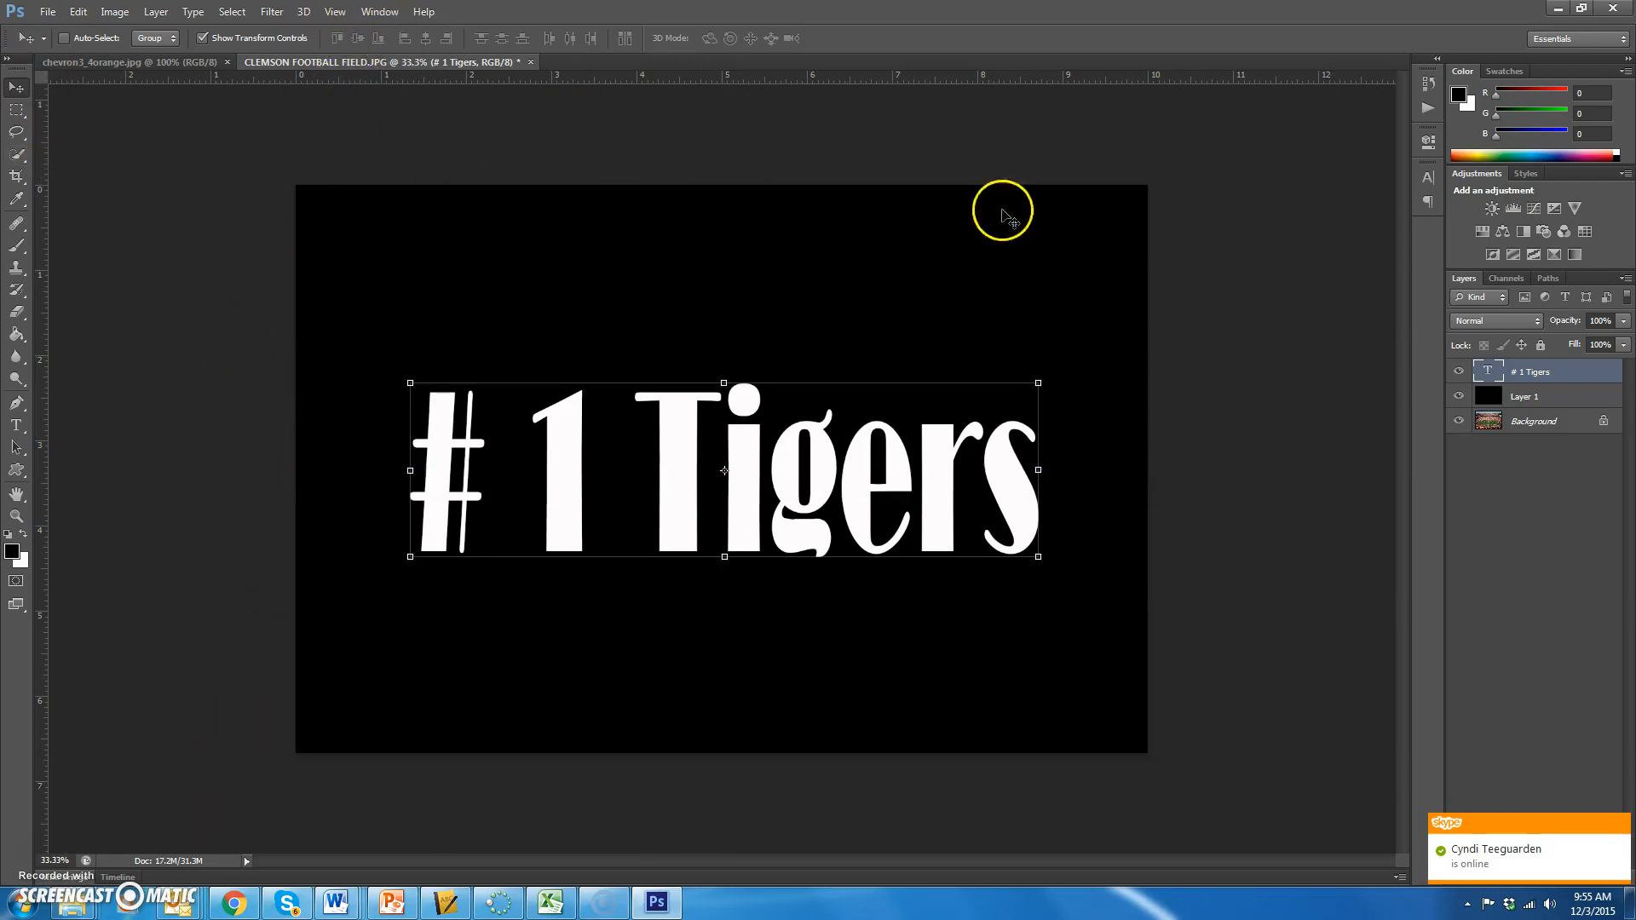
- Hide the black layer (Layer 1) so the stadium photo shows behind the text
click(1540, 398)
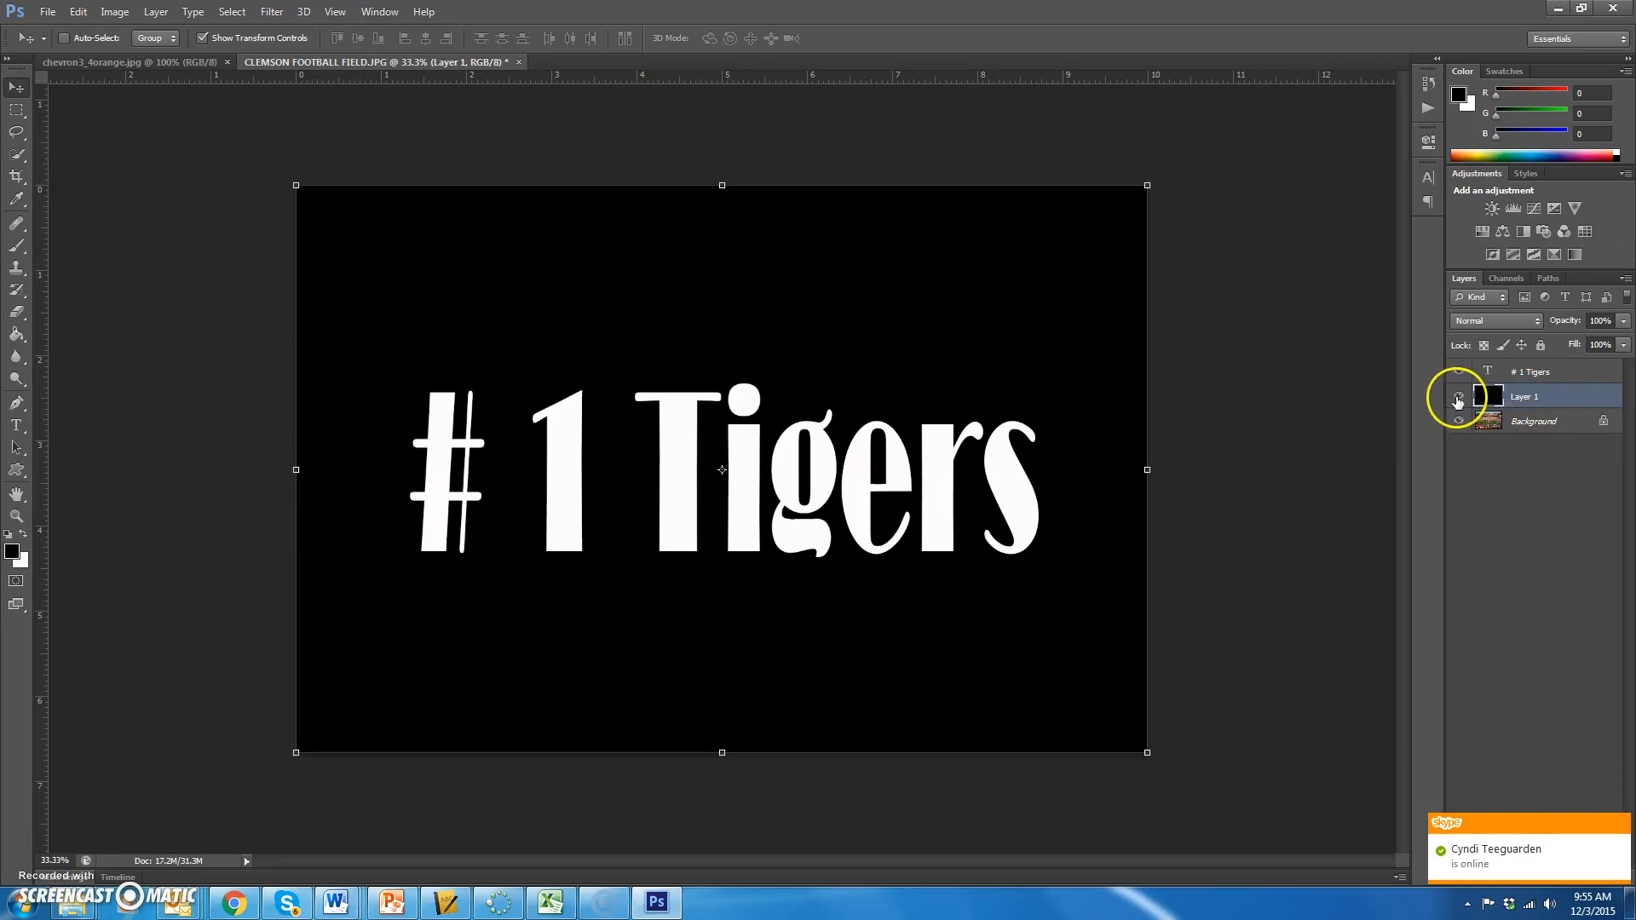
click(1460, 397)
click(1604, 401)
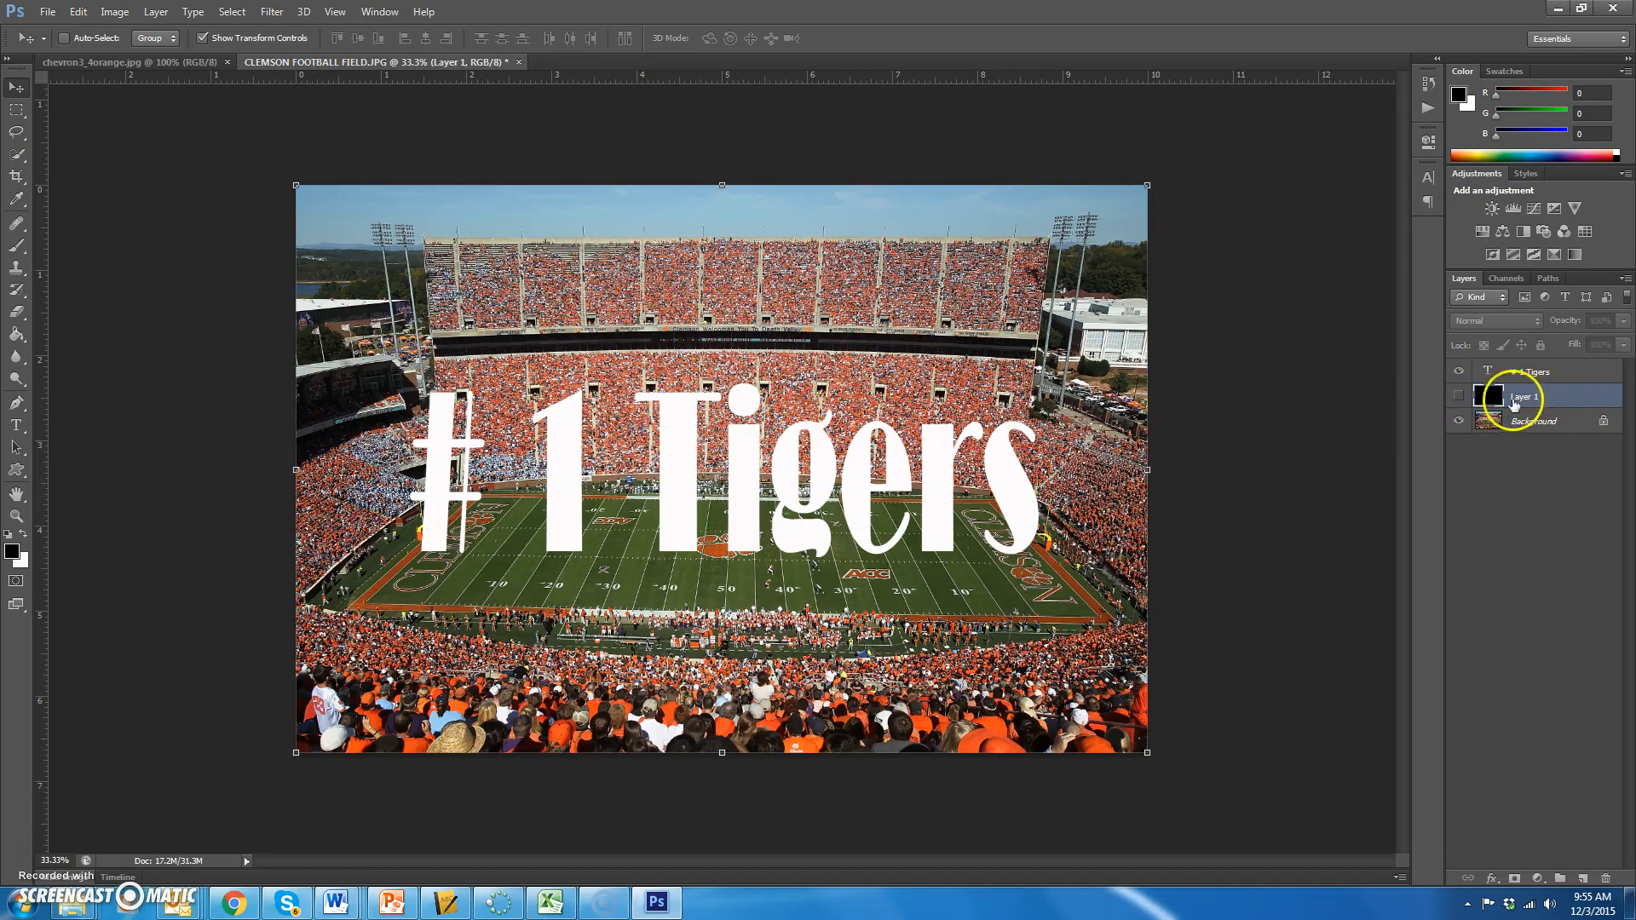
click(1458, 397)
click(1459, 397)
- Copy the chevron pattern from chevron3_4orange.jpg into the football field document and enlarge it proportionally to 440%
click(116, 64)
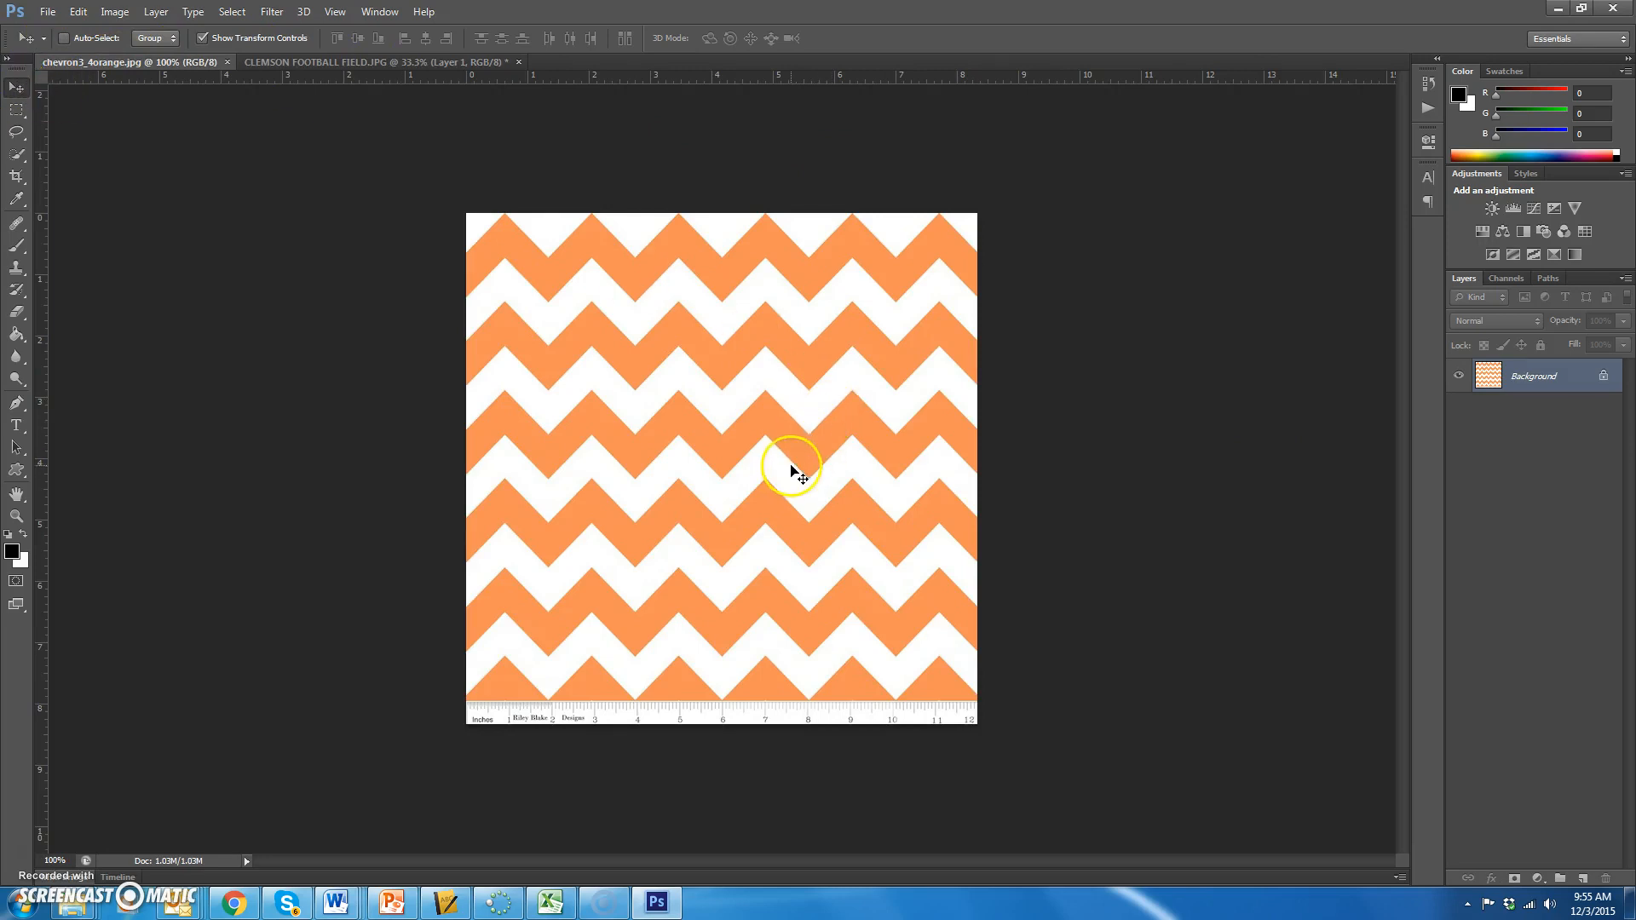
drag(792, 467, 471, 390)
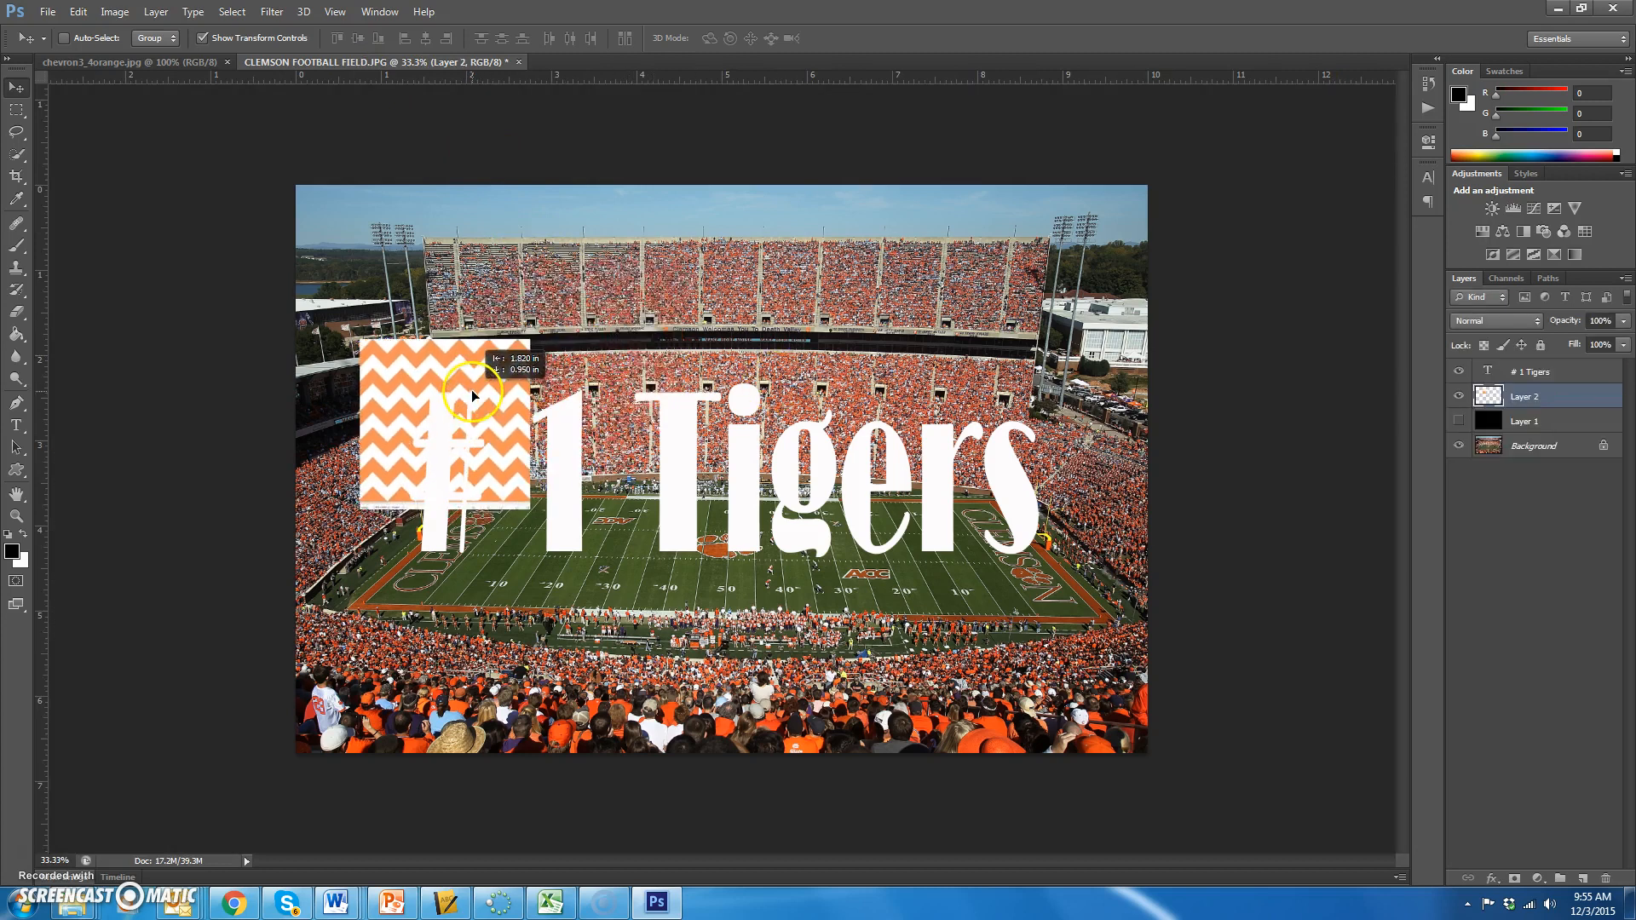
key(ctrl+t)
drag(529, 509, 1110, 652)
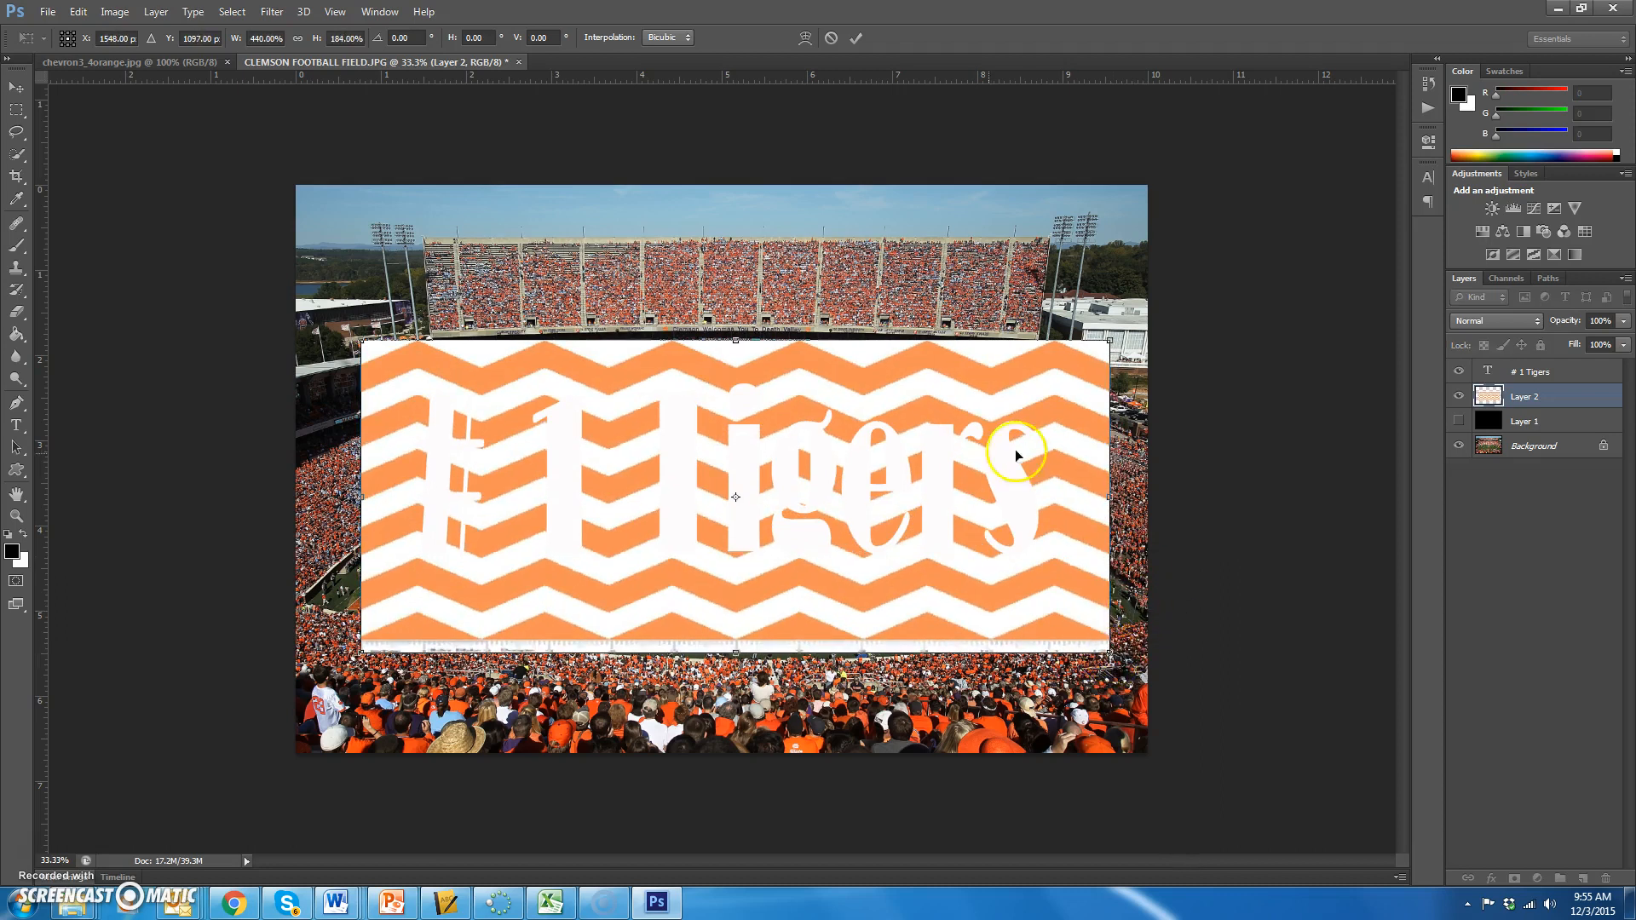
click(299, 37)
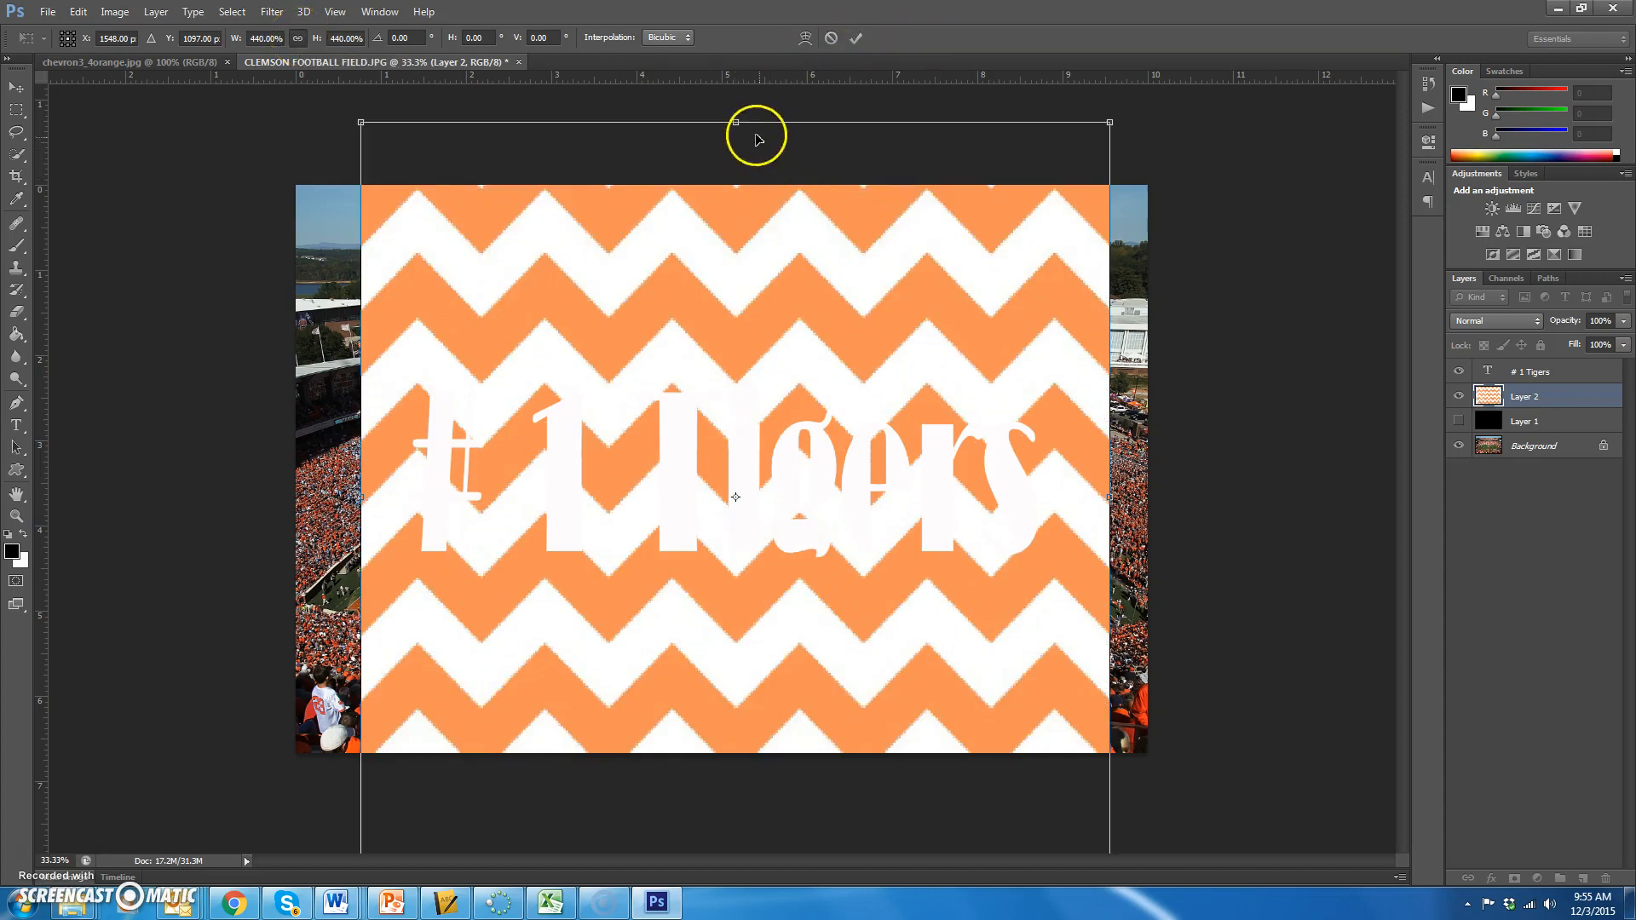
- Resize the chevron layer to 413% width and 274% height, position it over the whole text, and commit the transform
drag(733, 122, 736, 269)
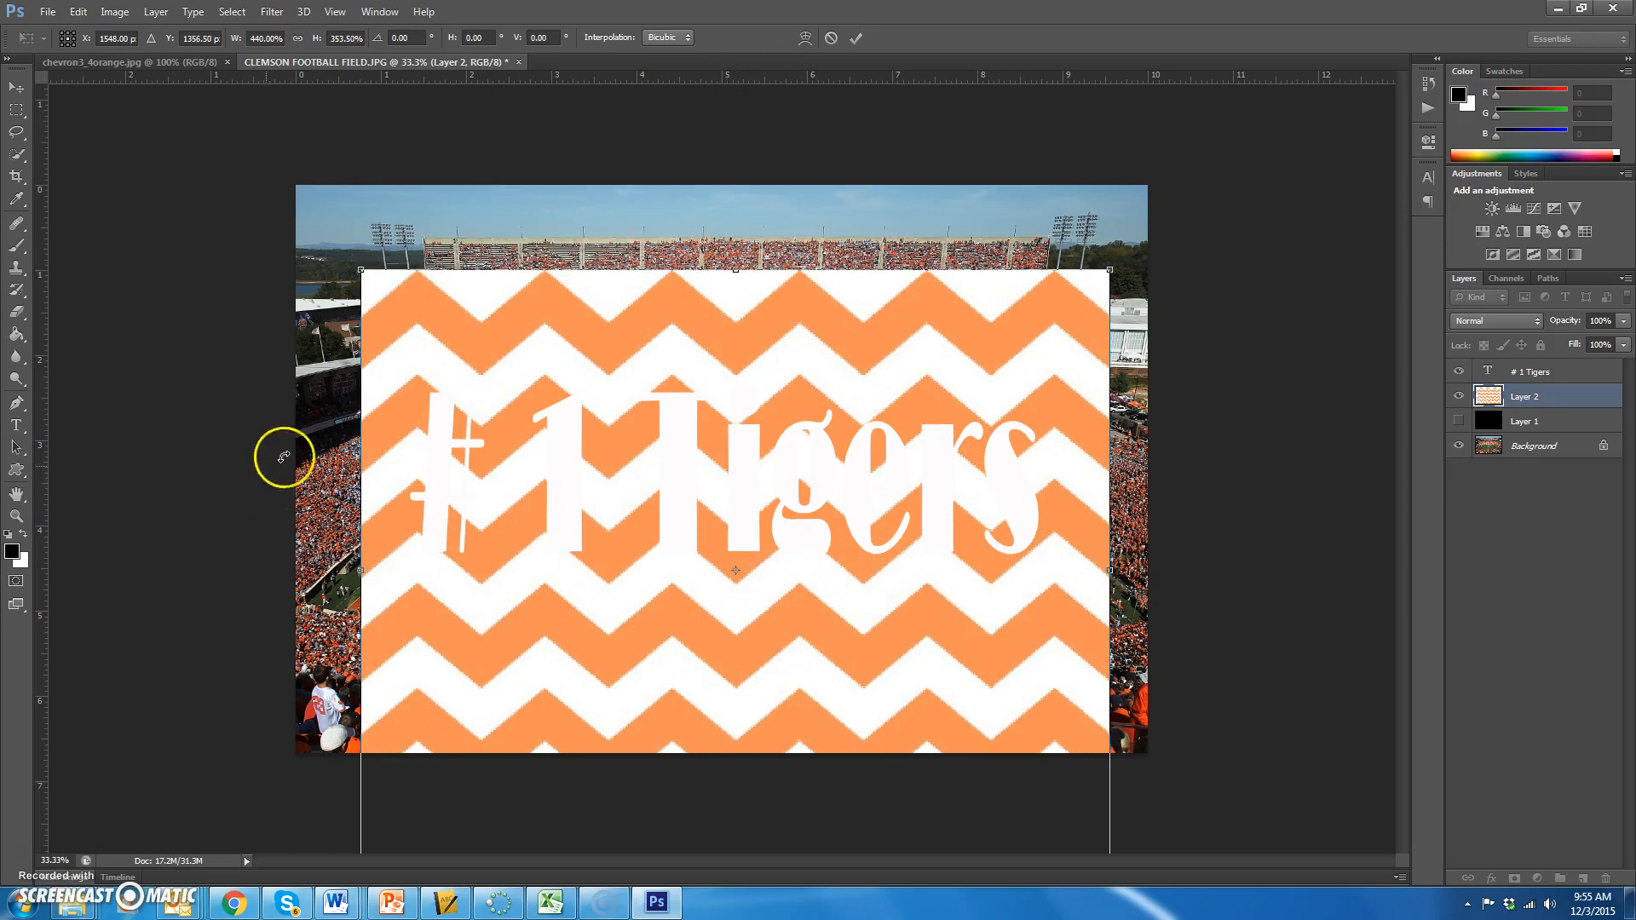
drag(360, 573, 407, 570)
drag(936, 358, 902, 360)
drag(725, 262, 734, 399)
drag(713, 604, 718, 515)
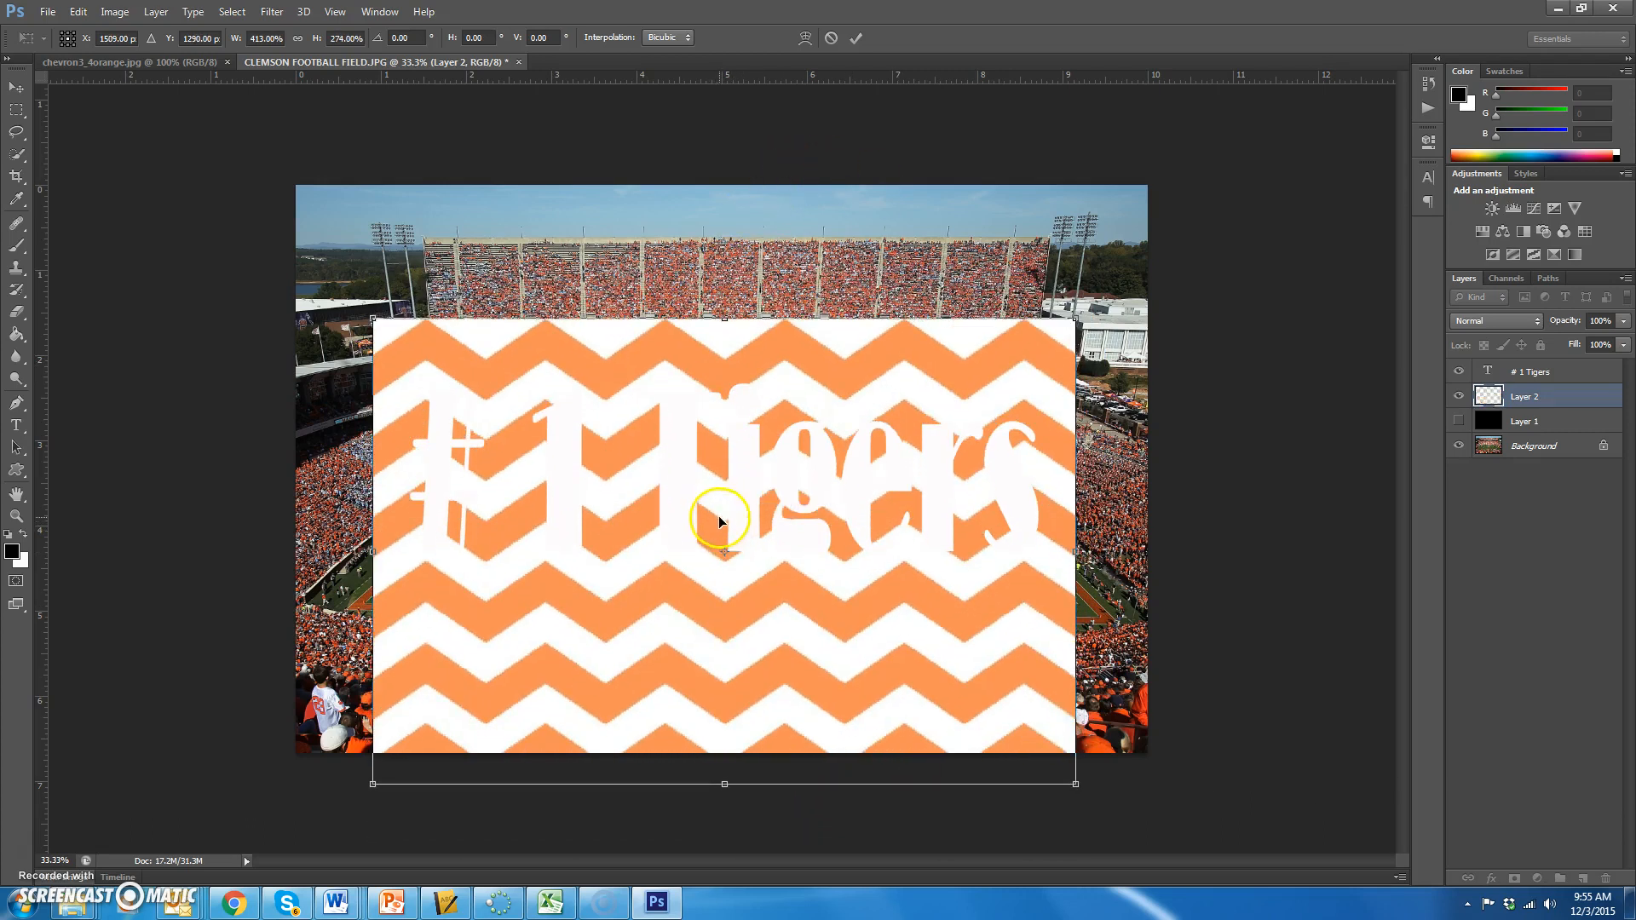
click(856, 38)
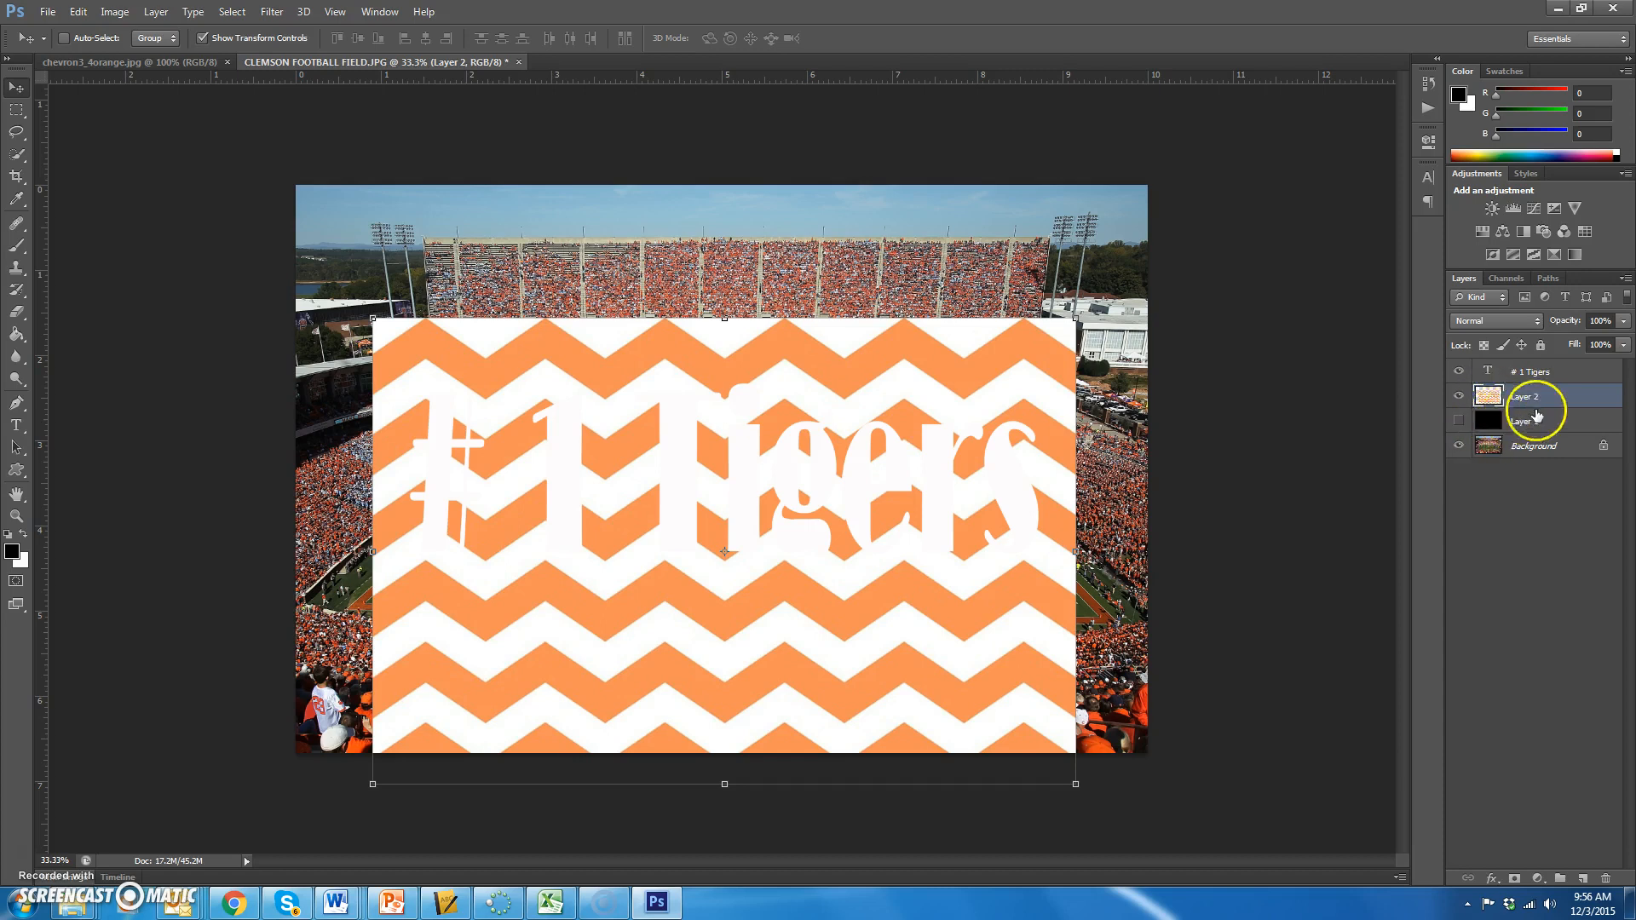
- Place the chevron layer above the "# 1 Tigers" text layer and clip it to the text with a clipping mask
drag(1575, 394, 1567, 368)
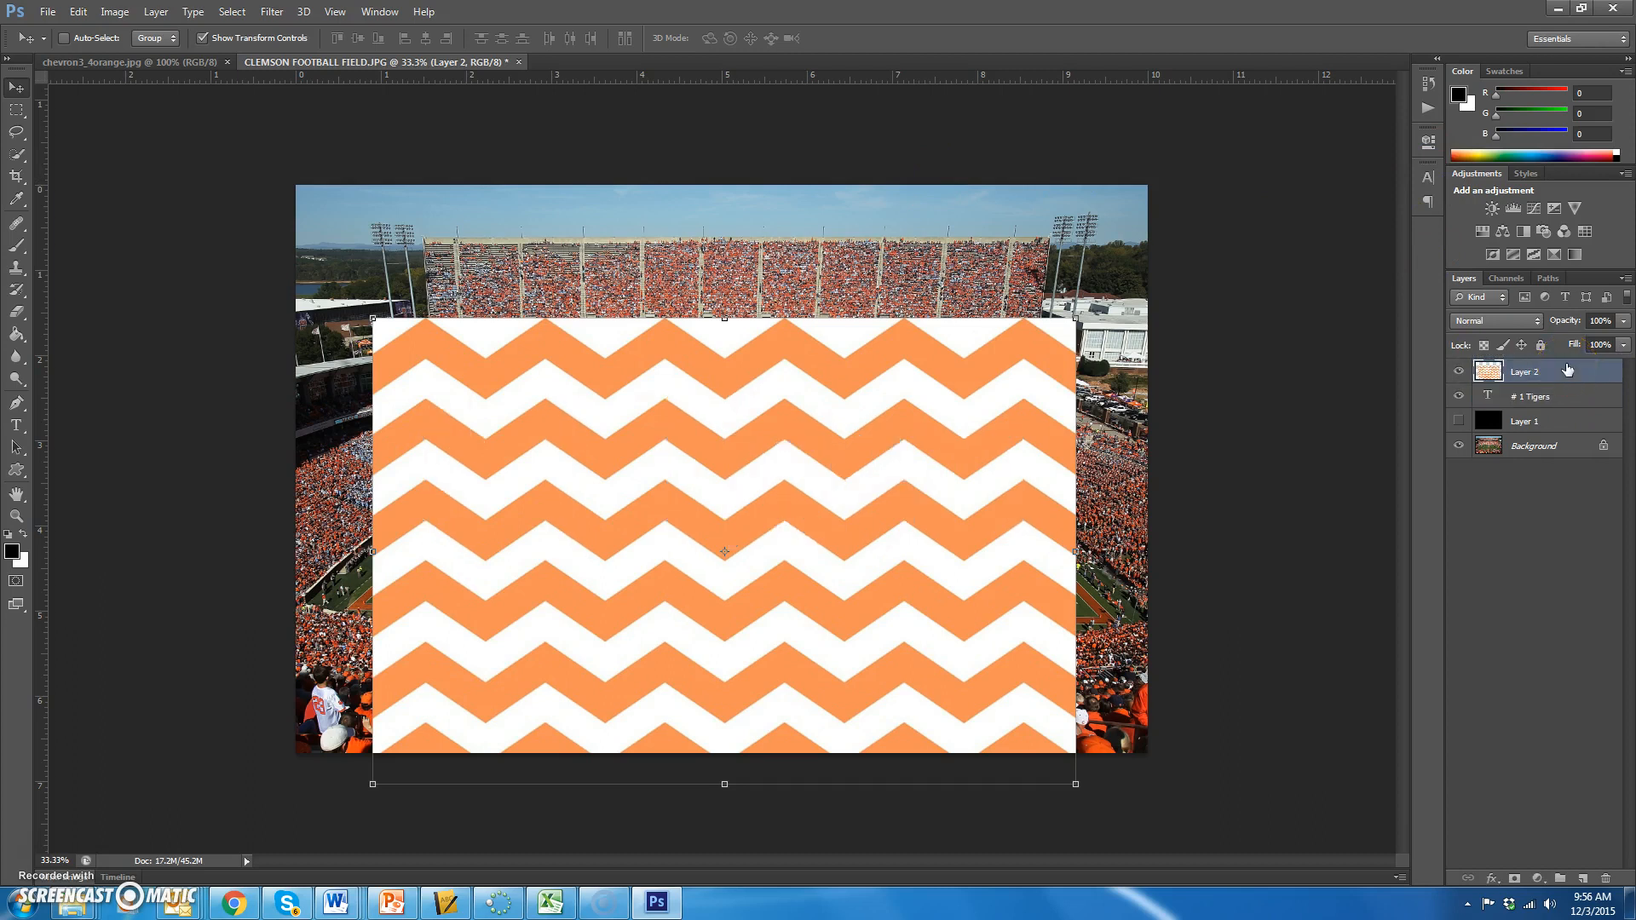
right_click(1597, 378)
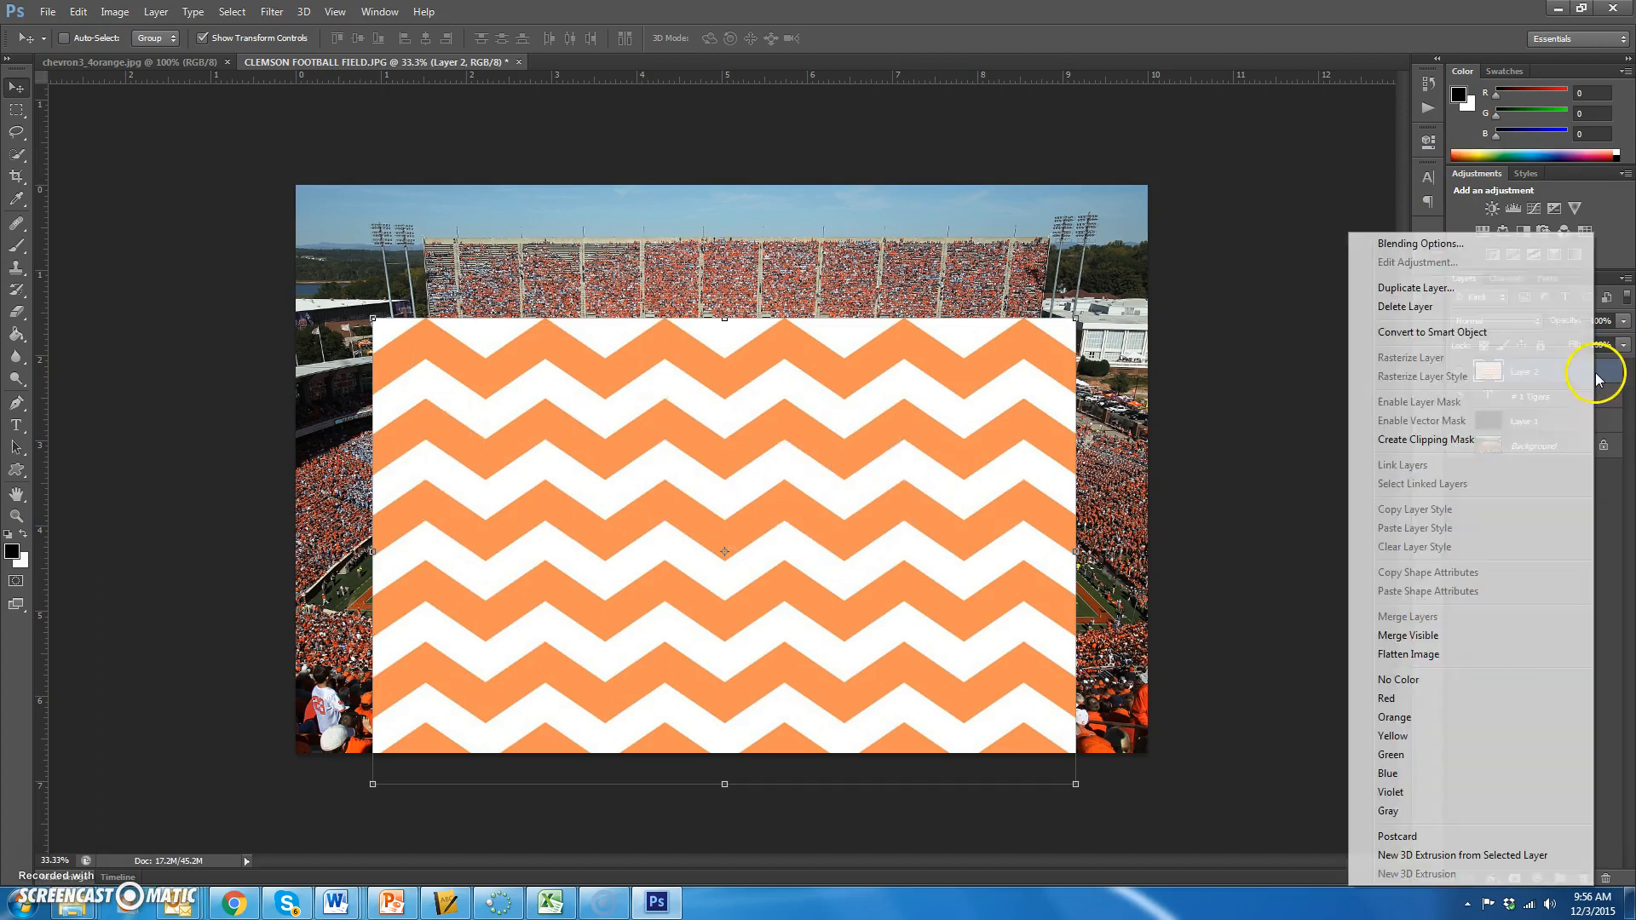
click(1451, 438)
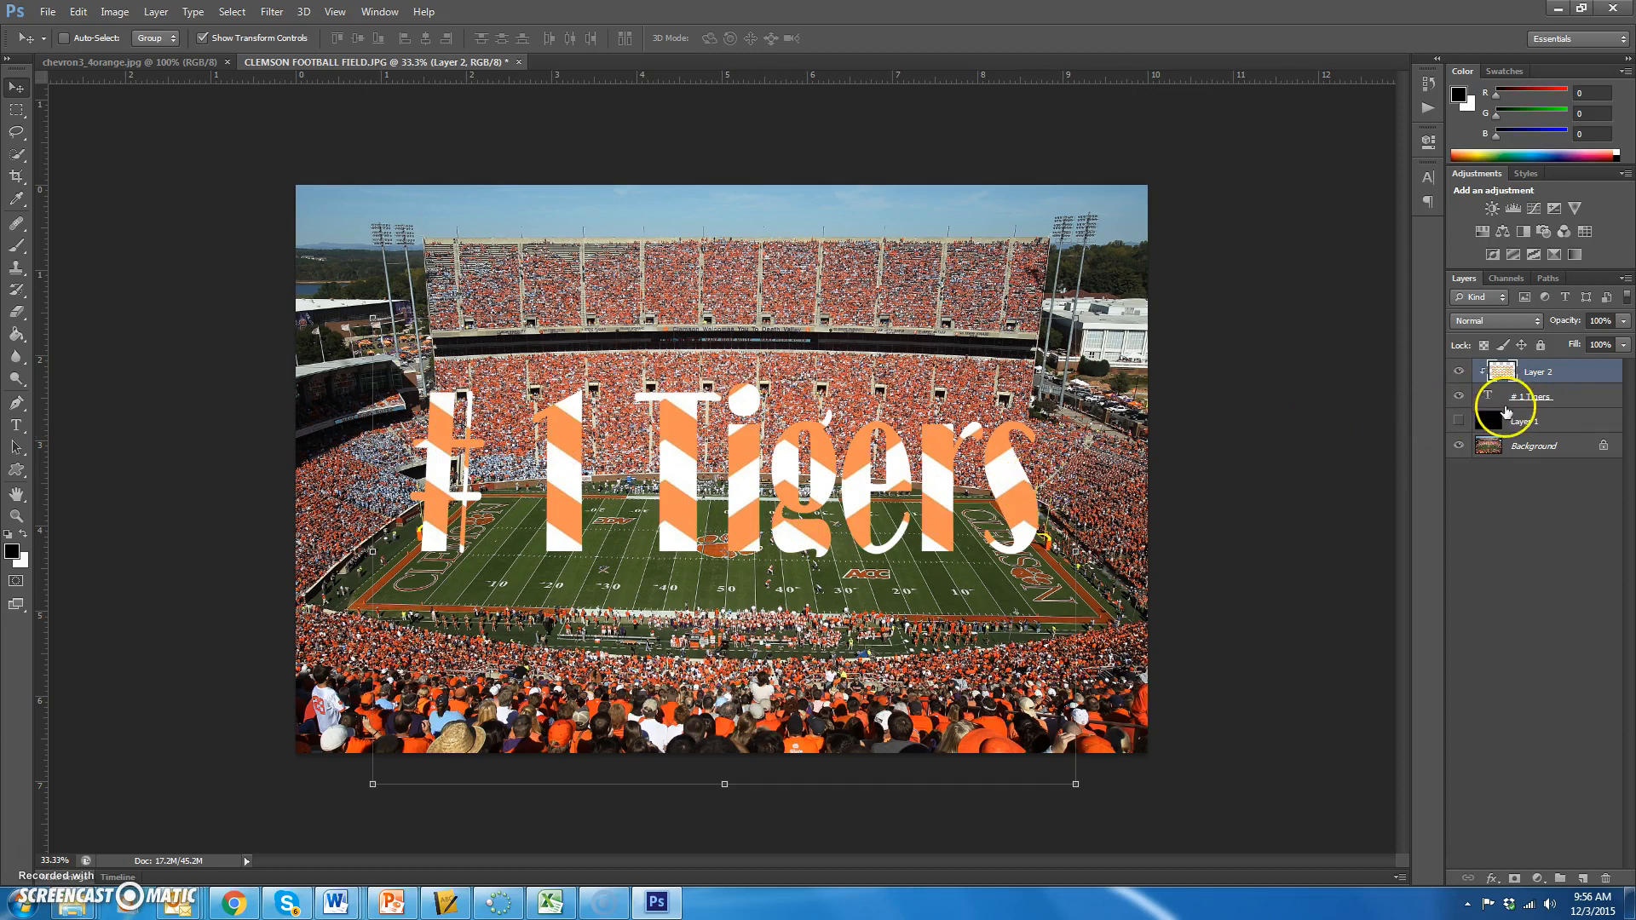
- Add a Stroke layer style to the "# 1 Tigers" text layer, keeping the text in view beside the settings
click(1589, 404)
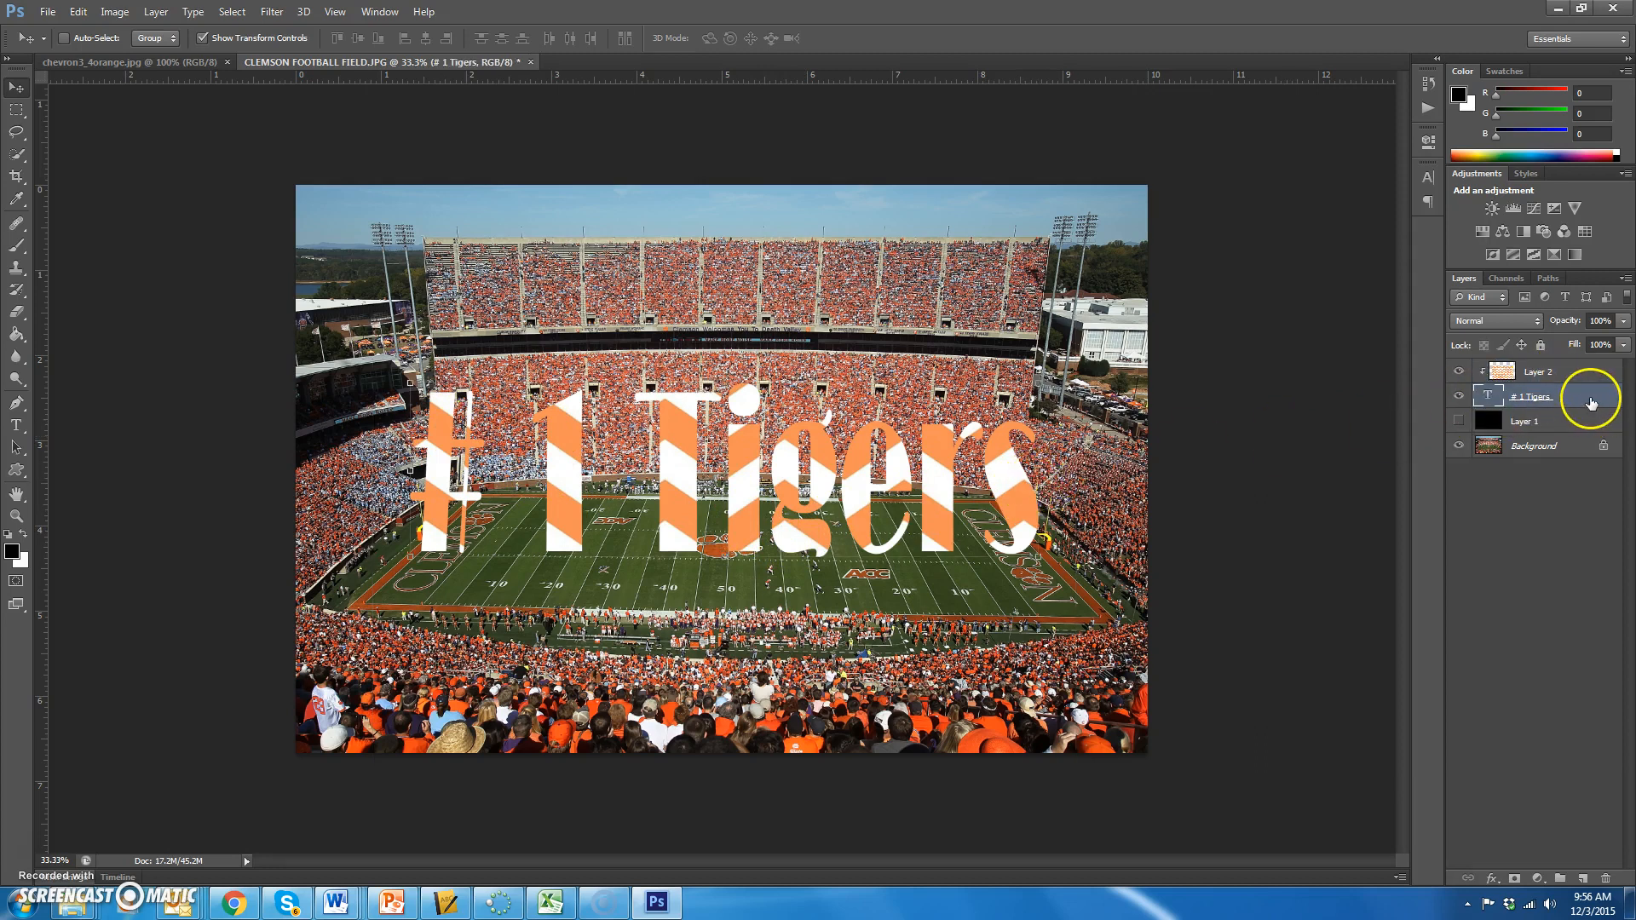
click(156, 12)
mouse_move(204, 103)
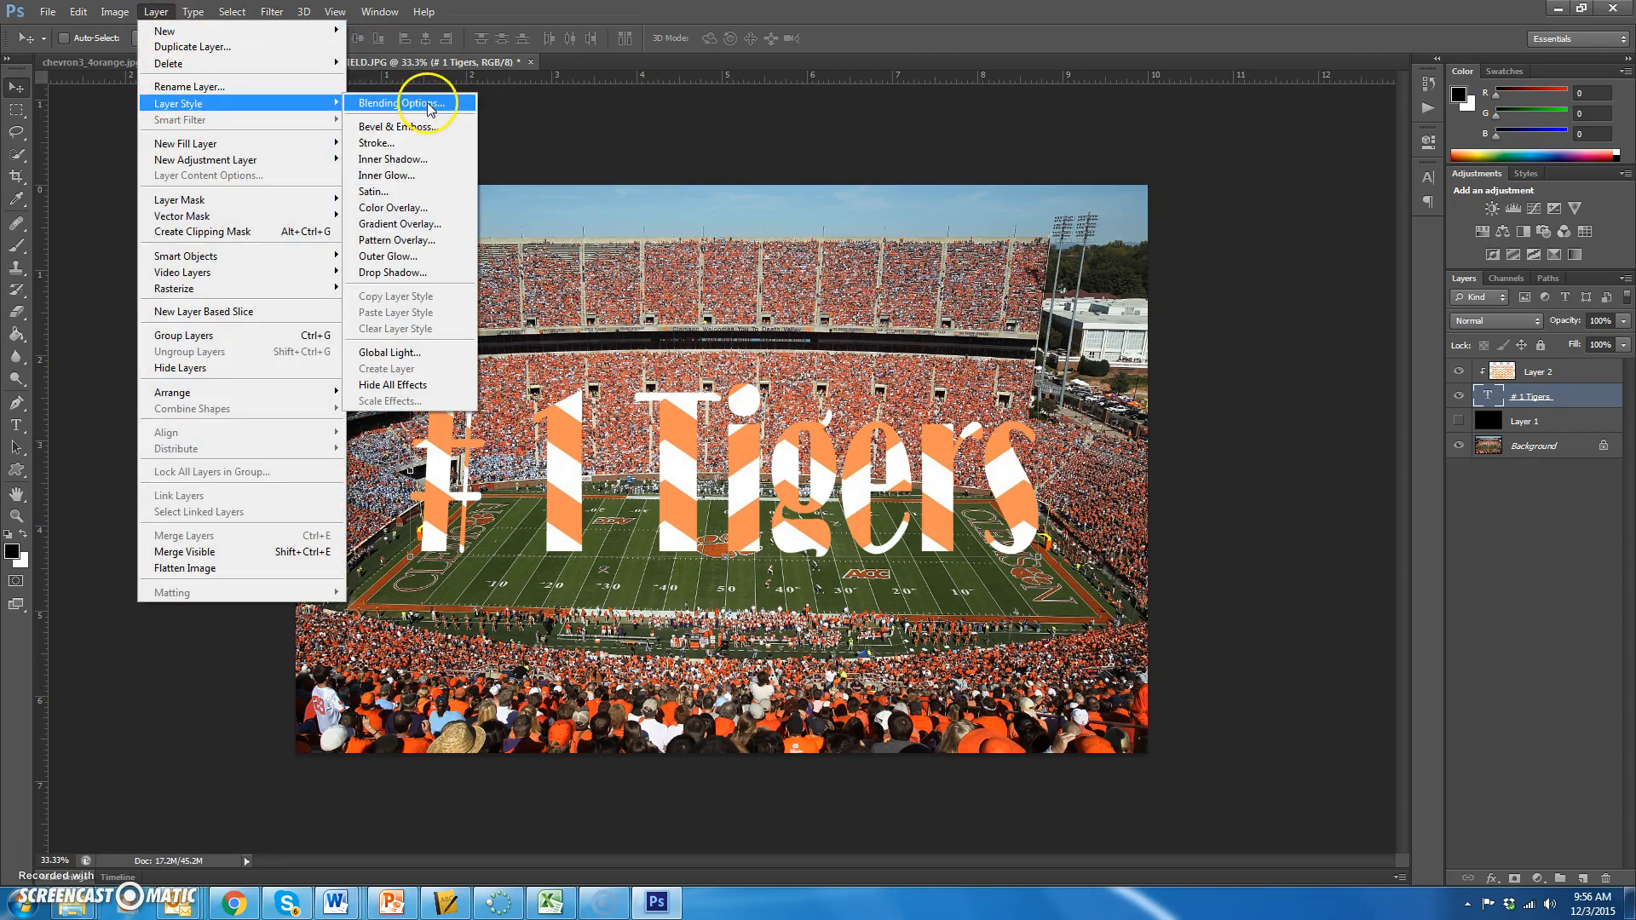
click(379, 142)
drag(1229, 160, 1320, 128)
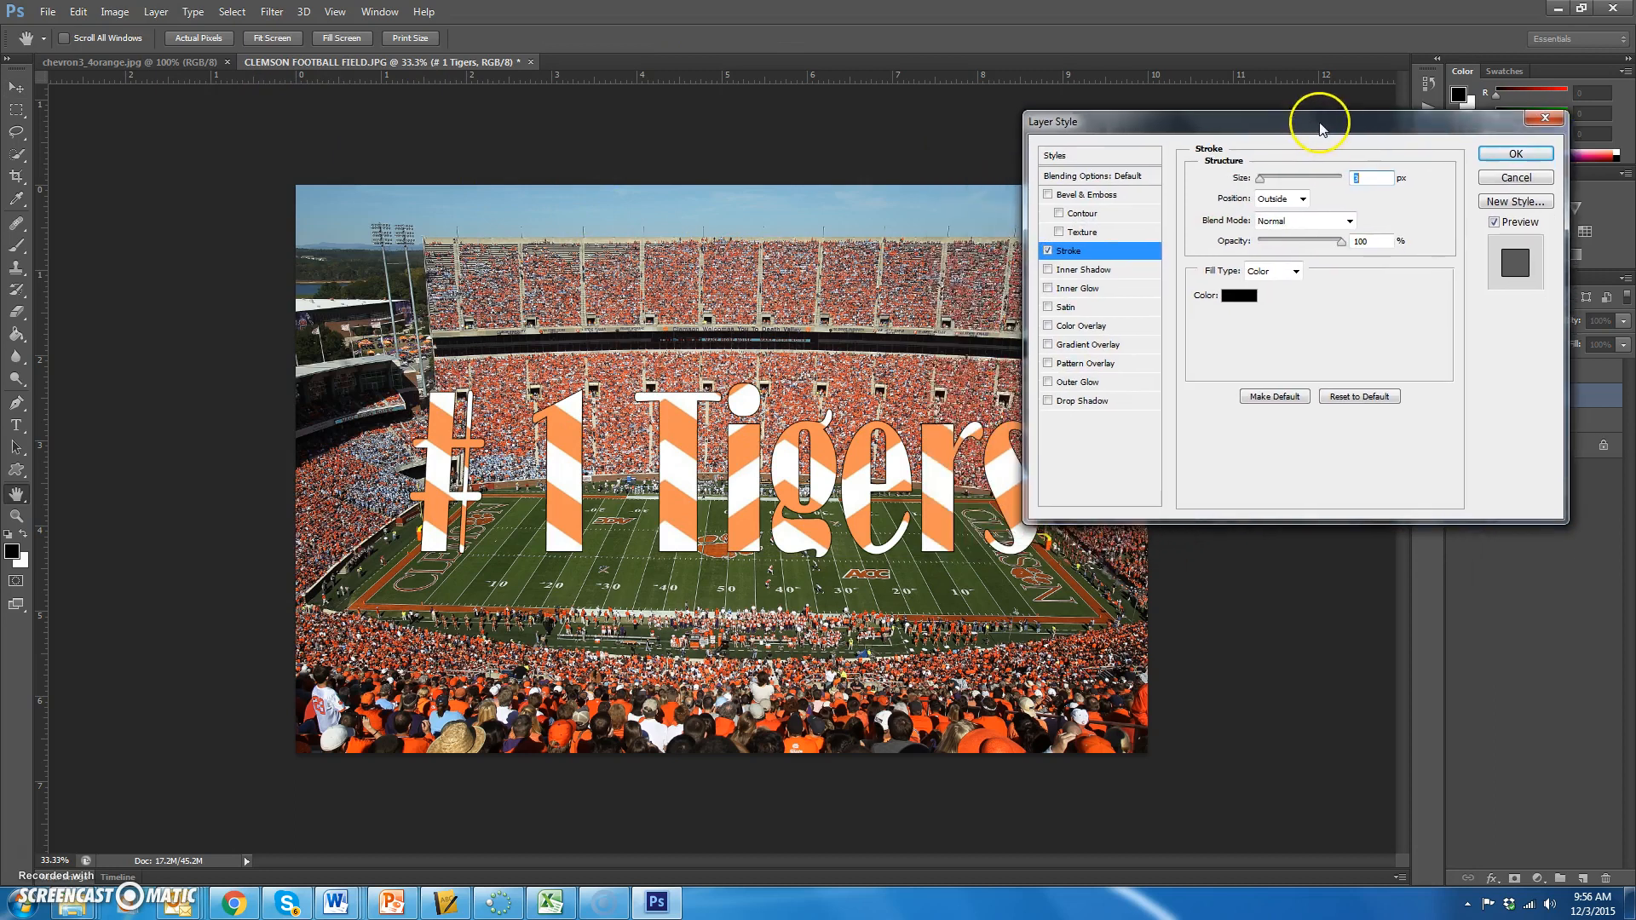
- Try the chevron's orange (f69257), sampled from the lettering, as the stroke color with a size of 8 px
click(1247, 304)
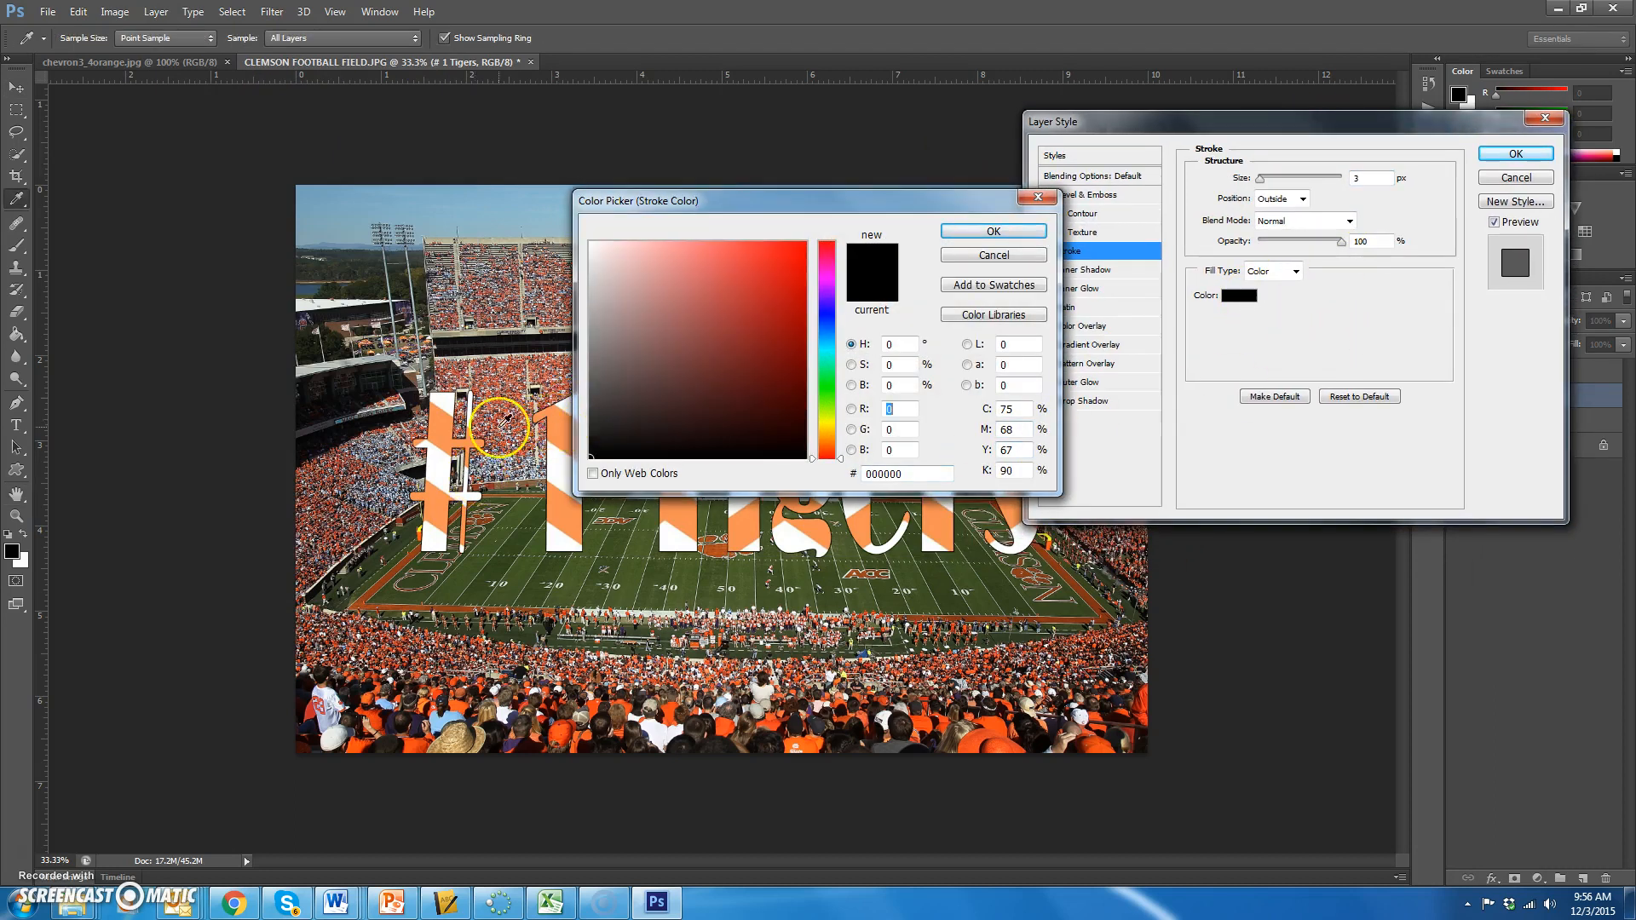
click(440, 422)
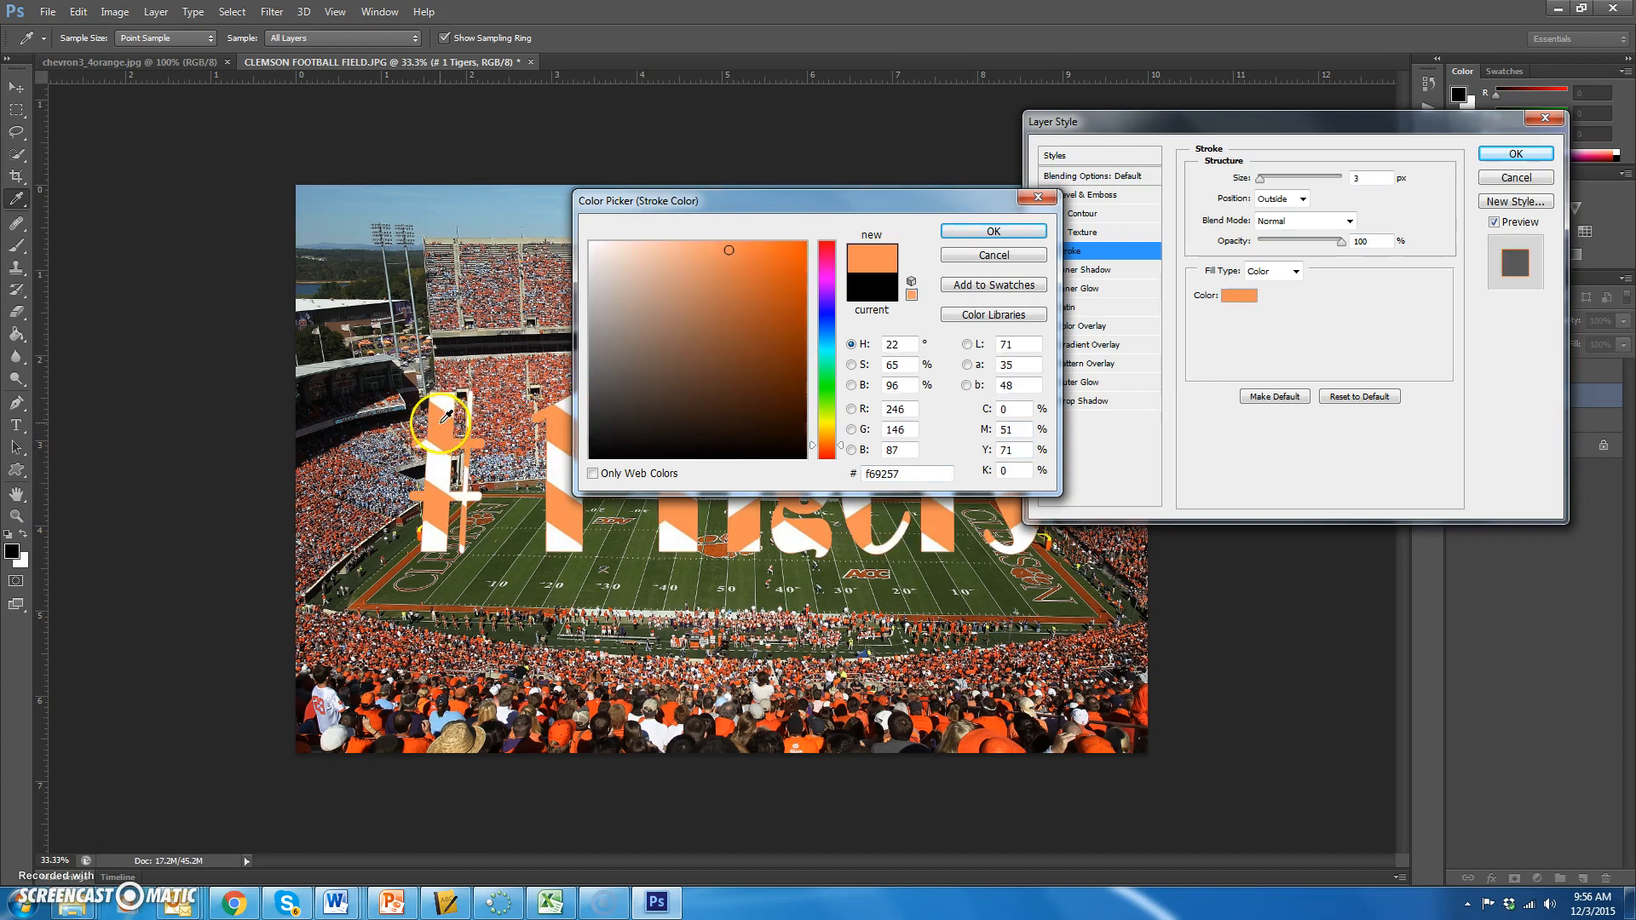
click(994, 231)
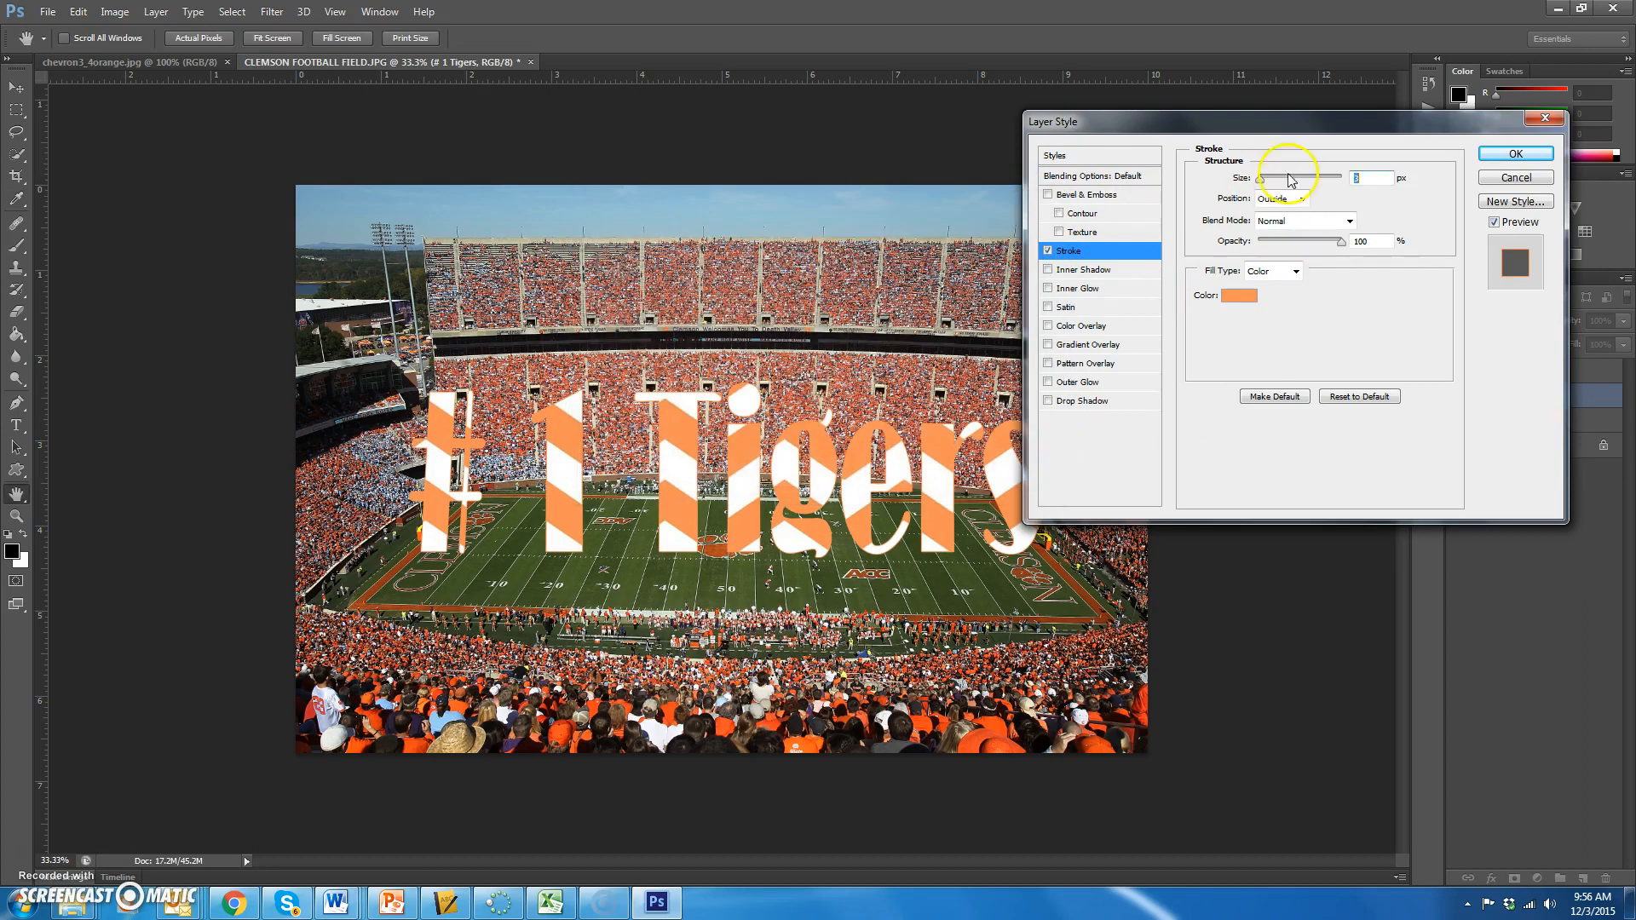
drag(1261, 178, 1267, 189)
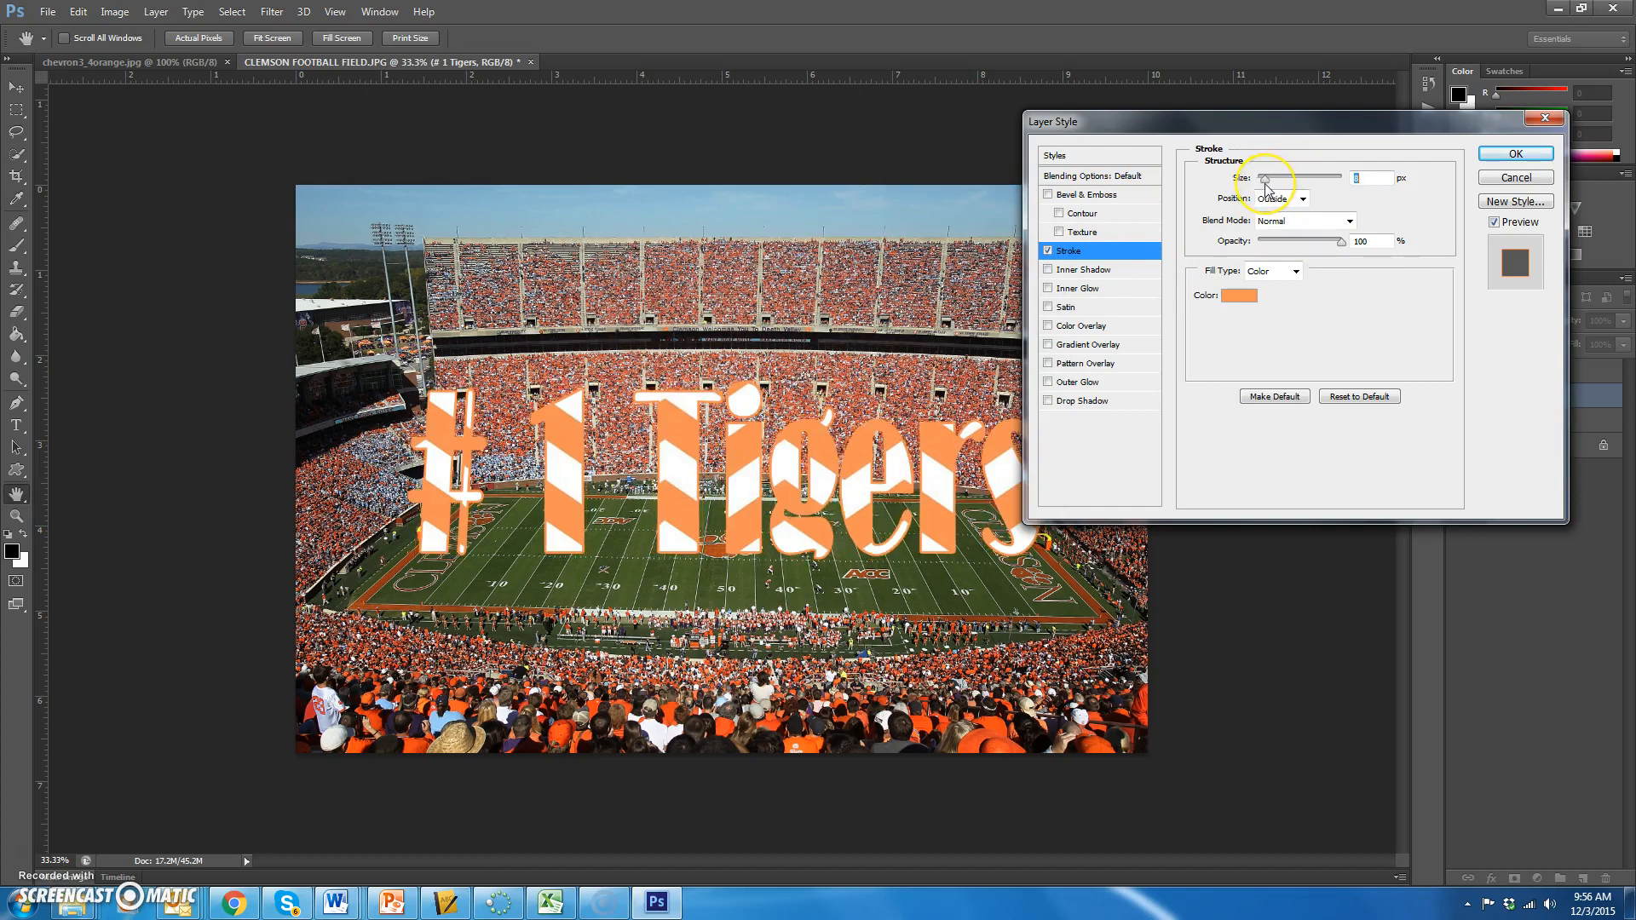
- Change the stroke color to the chevron's white (fefefd), sampled from the lettering
click(1254, 295)
click(553, 537)
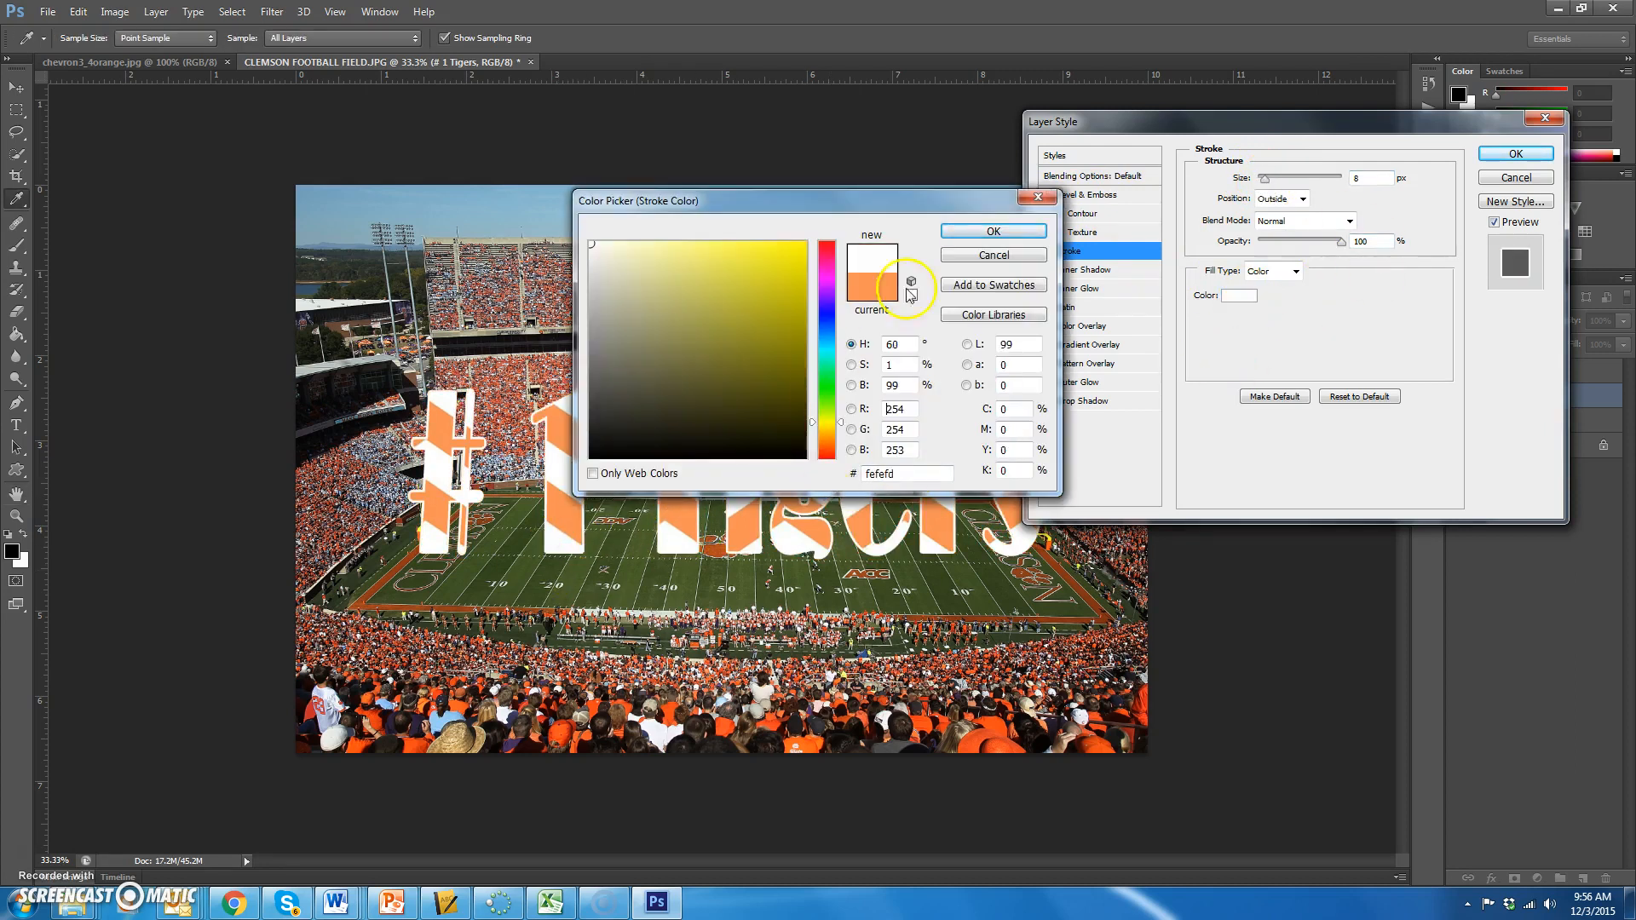
click(1009, 230)
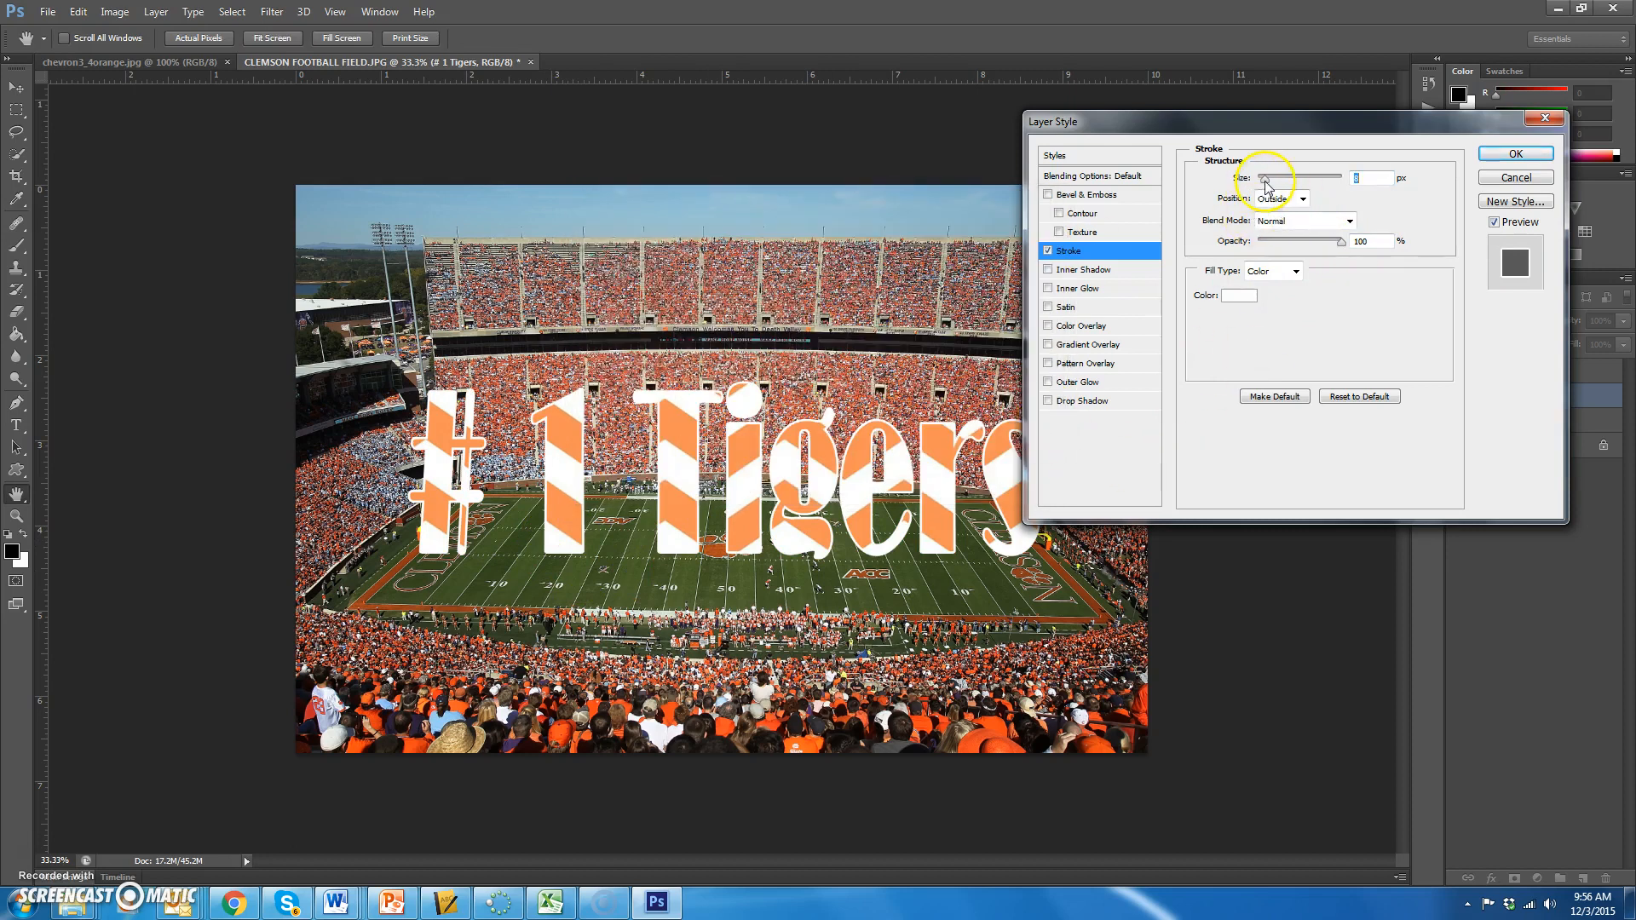
- Set the stroke size to 6 px, trying the Inside position before setting it back to Outside
drag(1267, 184, 1263, 188)
click(1275, 202)
click(1281, 223)
drag(1274, 182, 1264, 188)
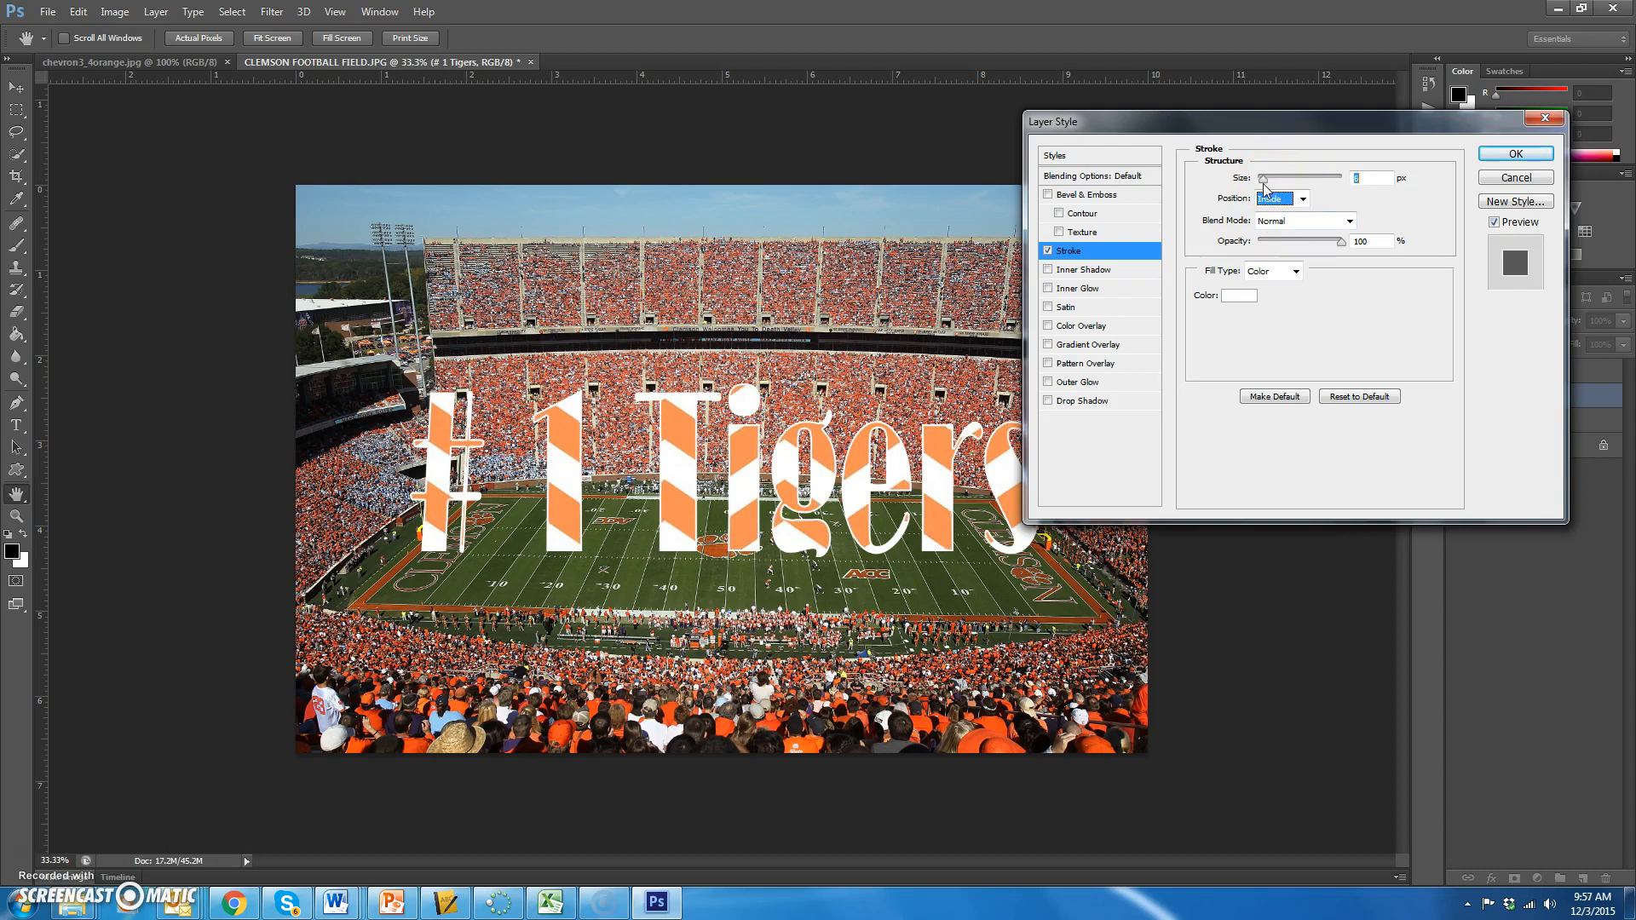
click(1306, 202)
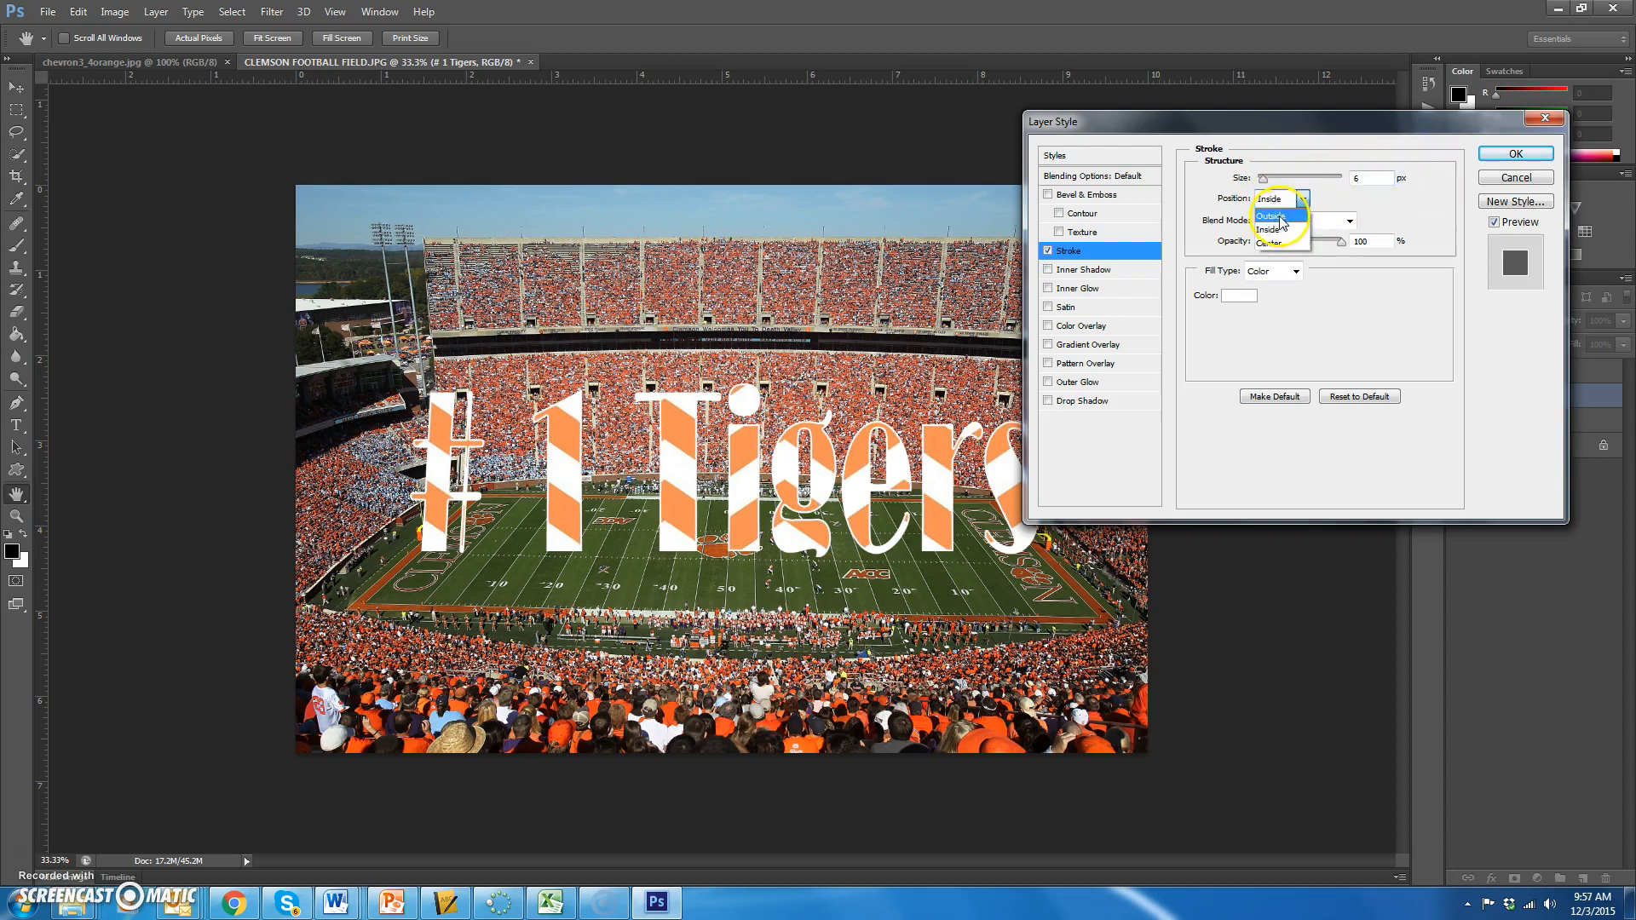
click(1283, 221)
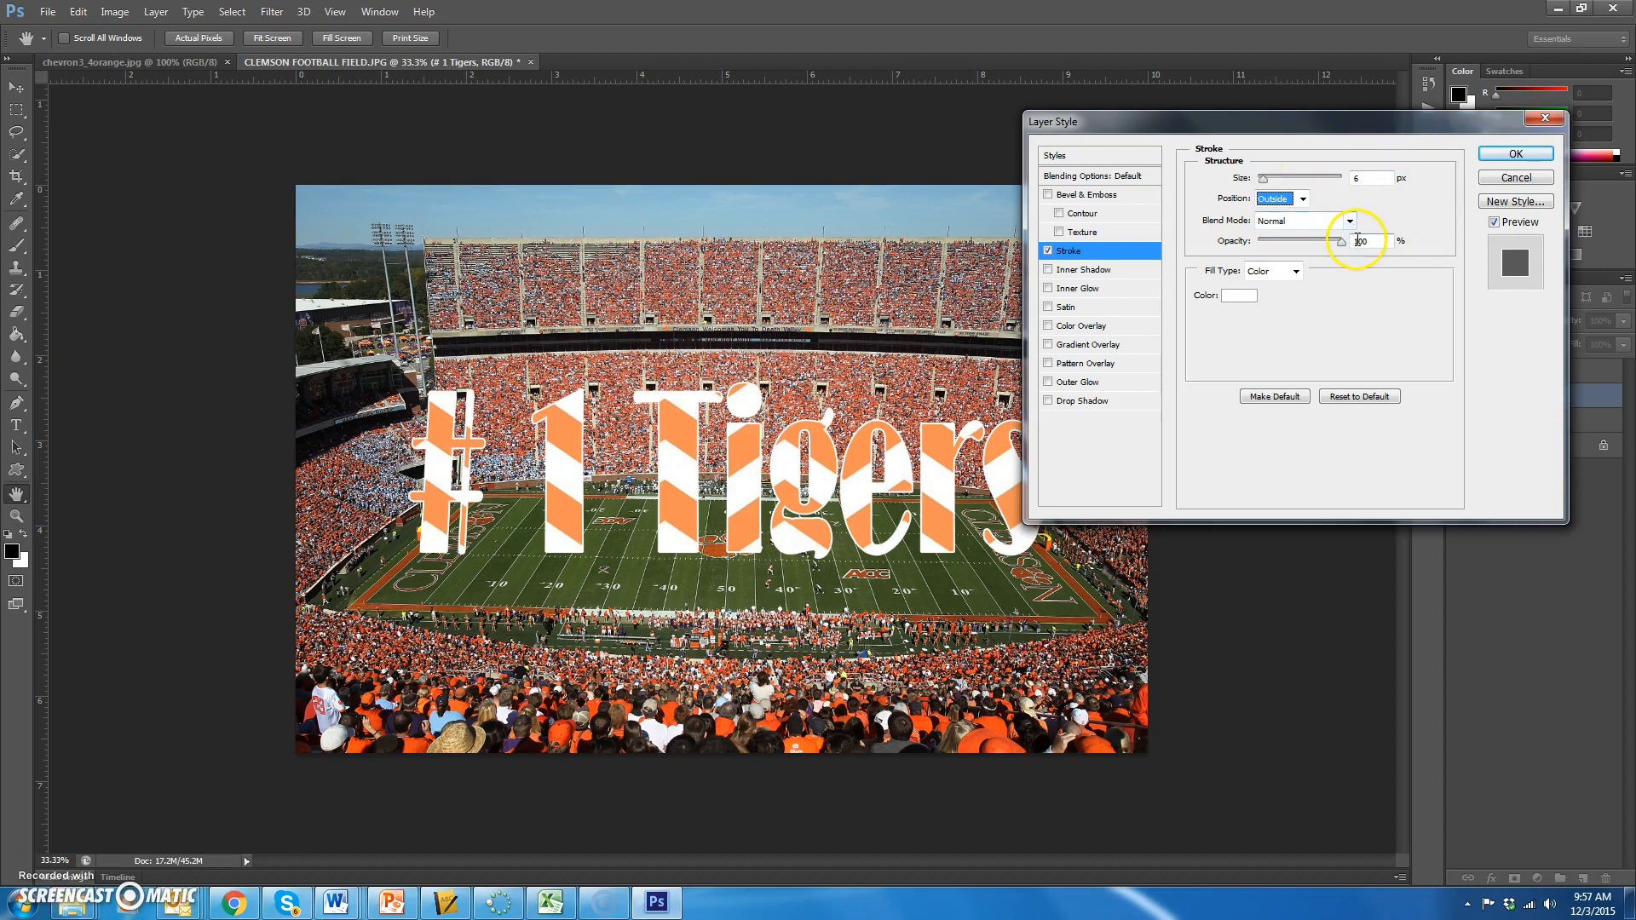
- Add Bevel & Emboss to the "# 1 Tigers" text layer, leave its Contour off, and apply the layer styles
click(1081, 213)
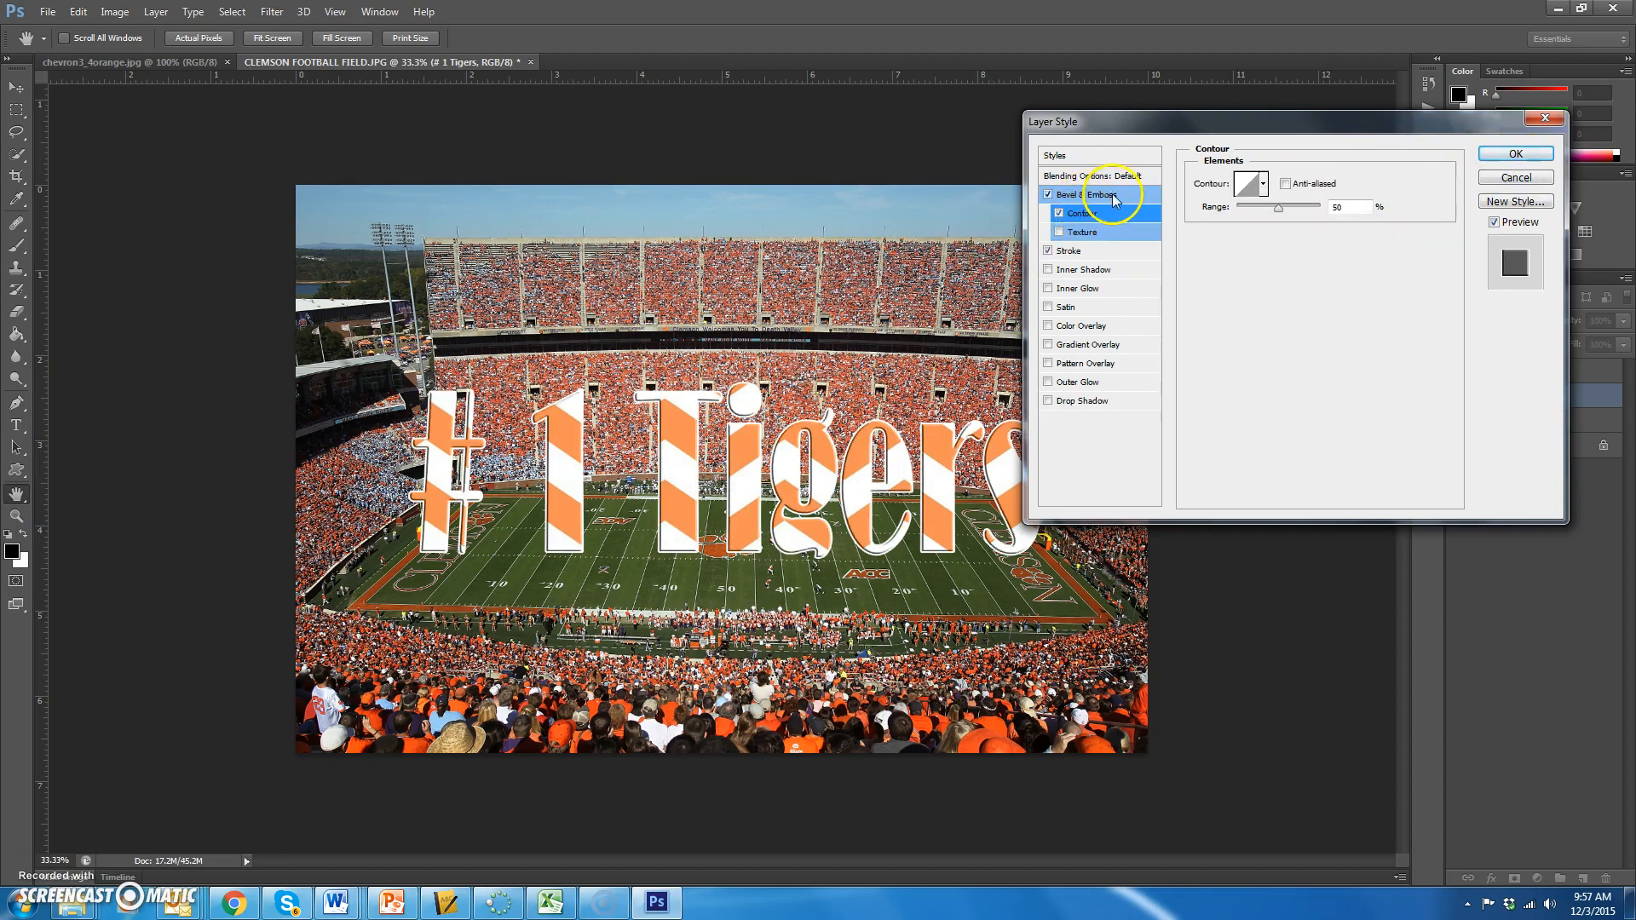
click(1058, 213)
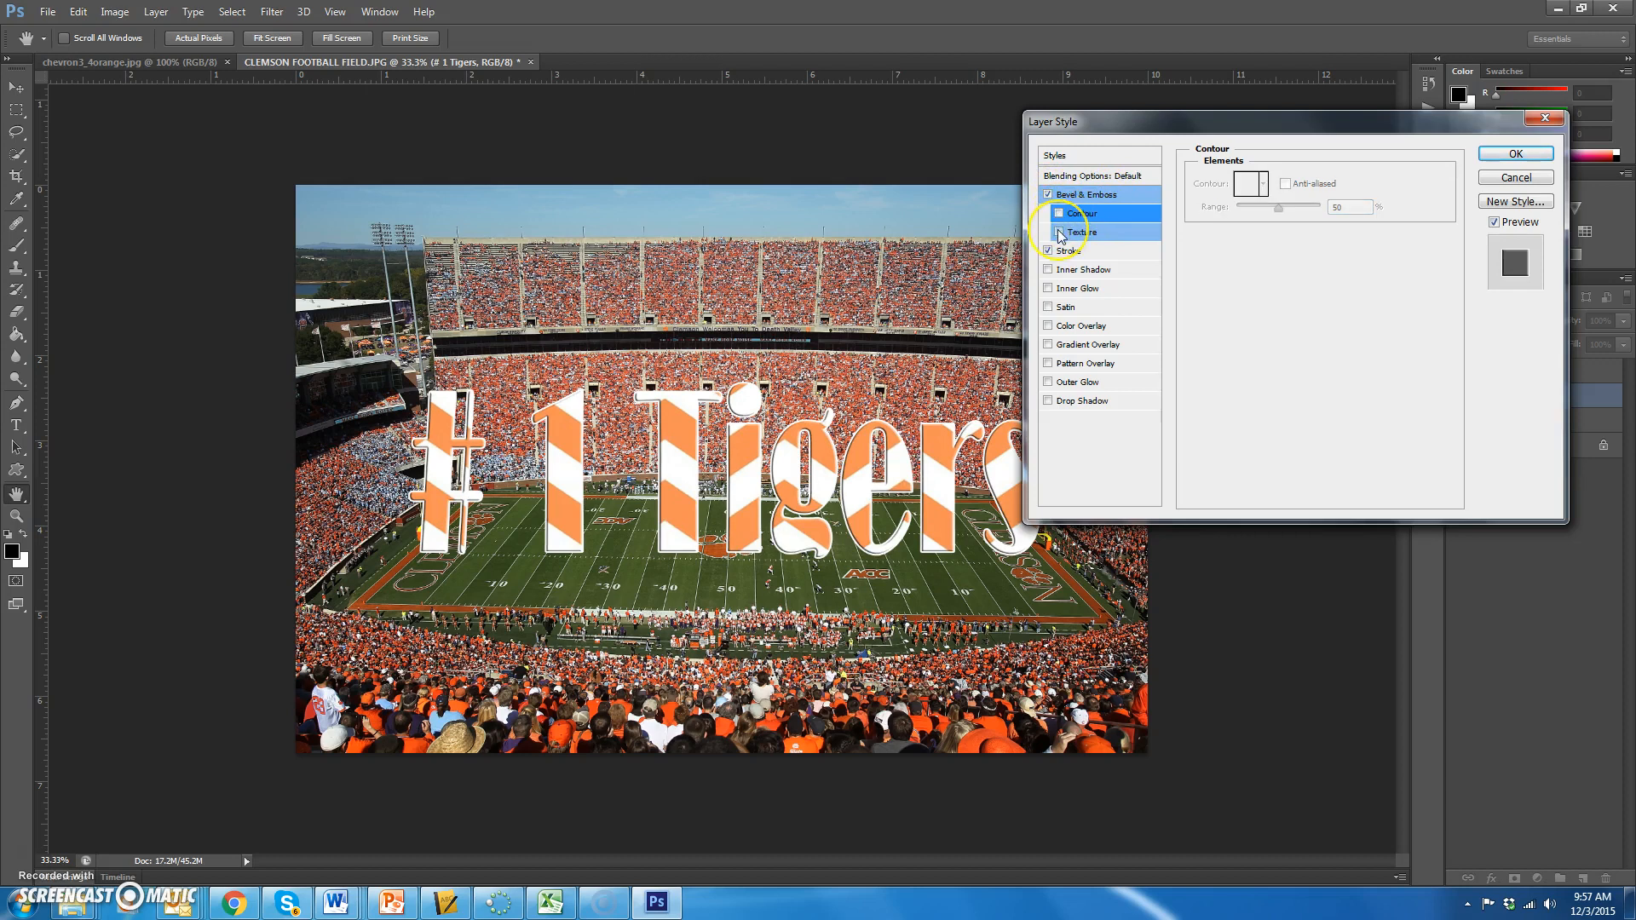
click(1516, 153)
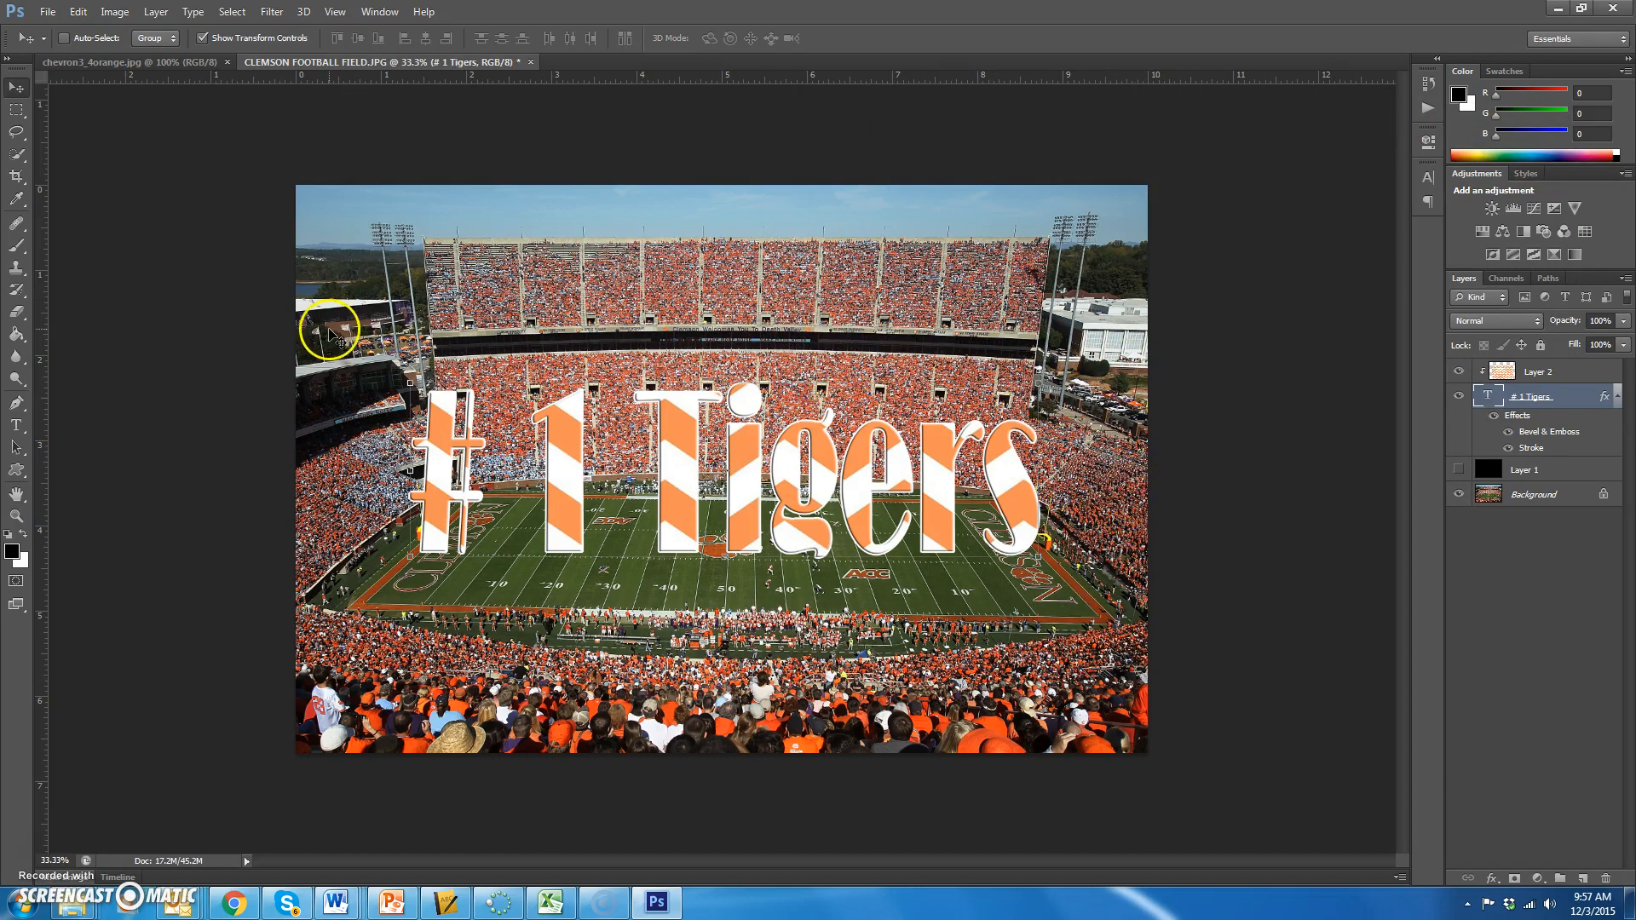
- Add a new empty layer and place it above the chevron layer, with the Rectangular Marquee tool ready
click(16, 109)
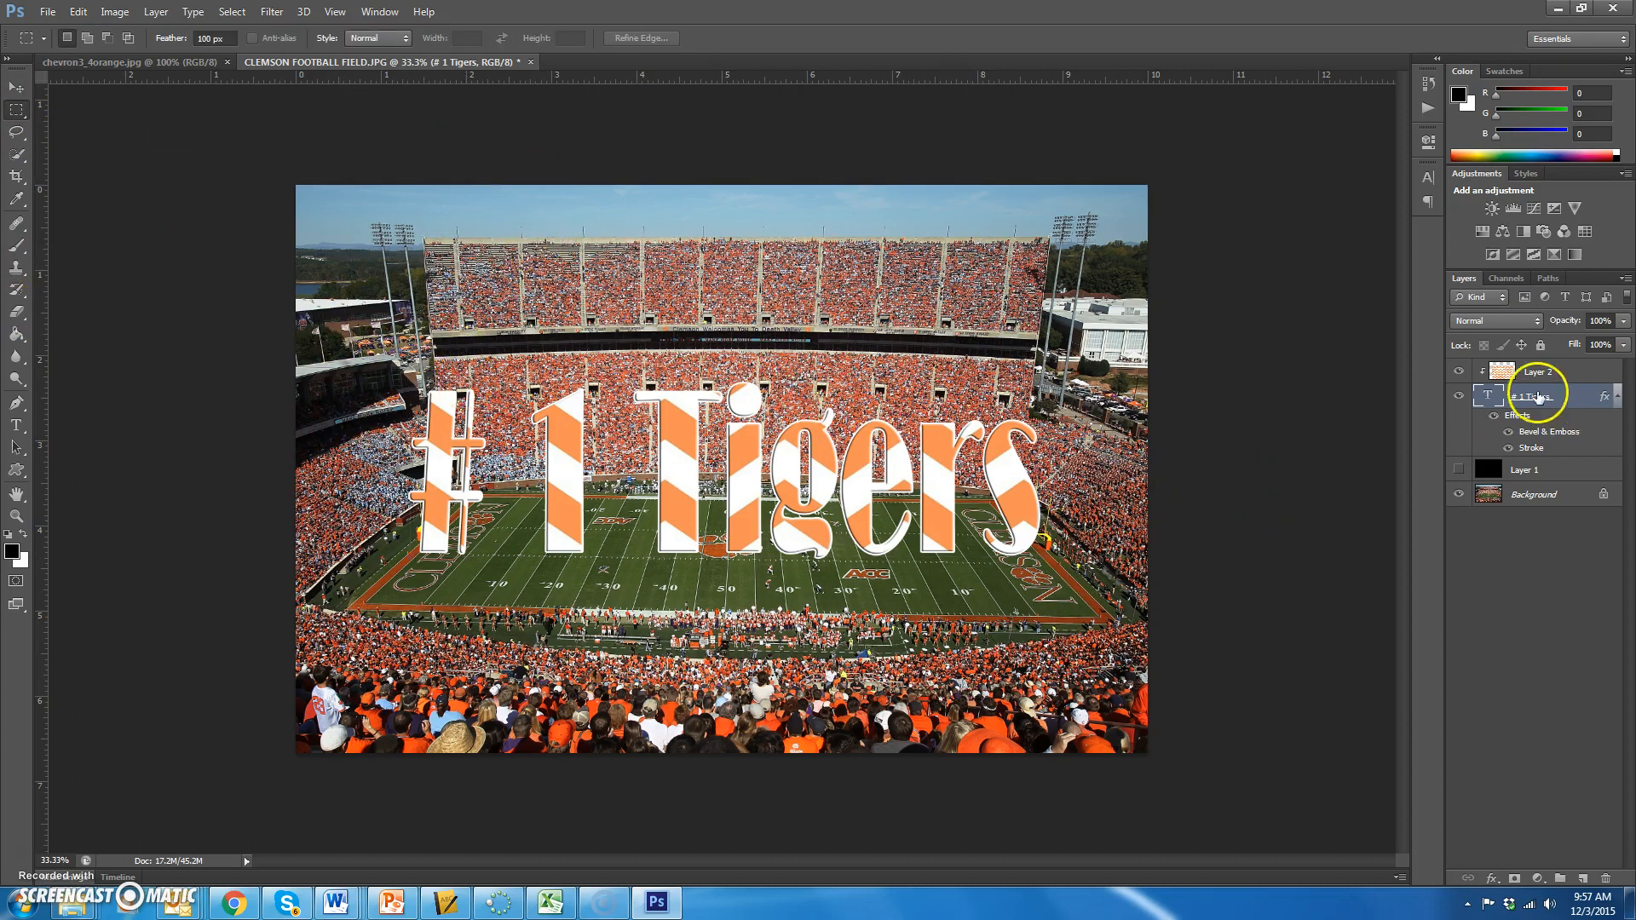
click(1583, 879)
drag(1563, 392, 1563, 372)
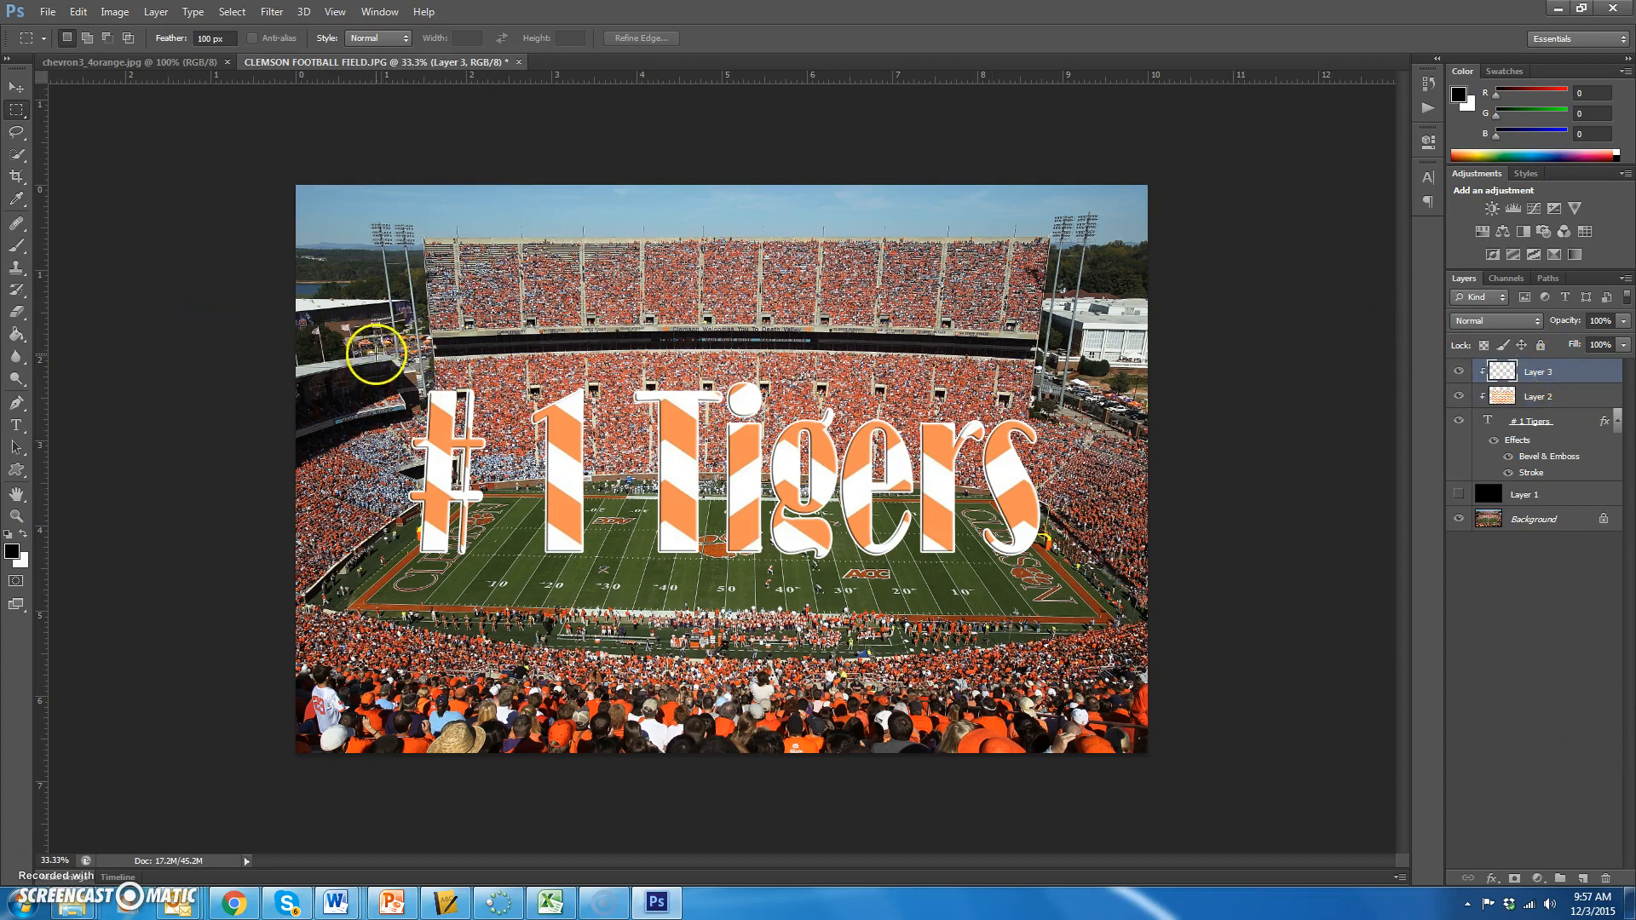
- Select a rectangular area around the whole "# 1 Tigers" text, using a 100 px feather
drag(373, 359, 1062, 617)
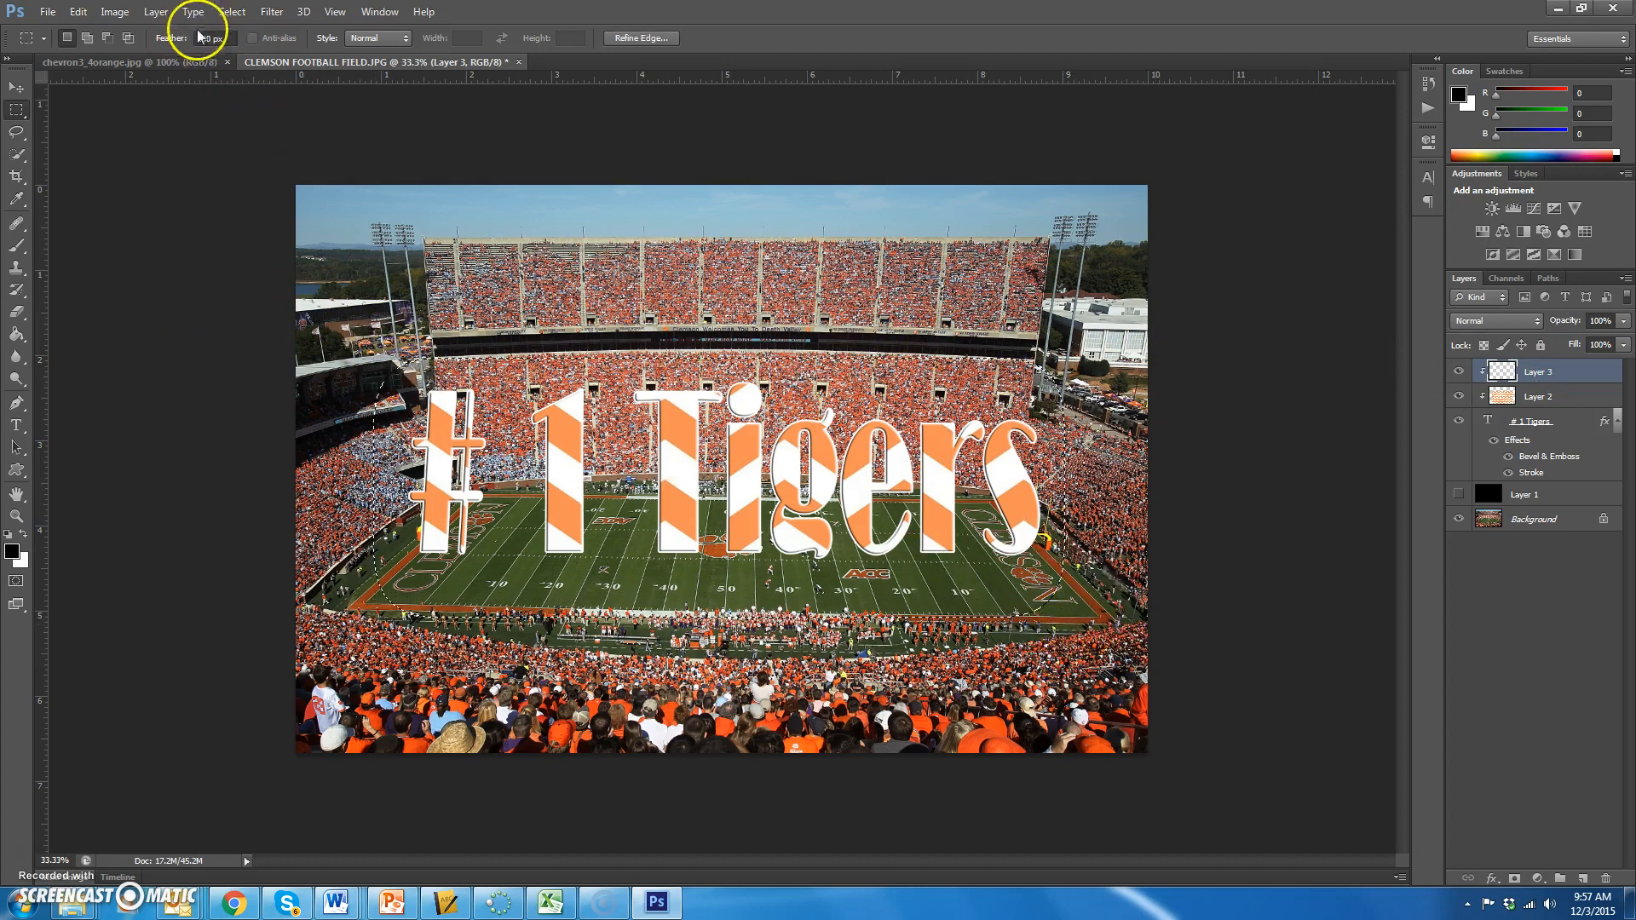
drag(229, 38, 191, 38)
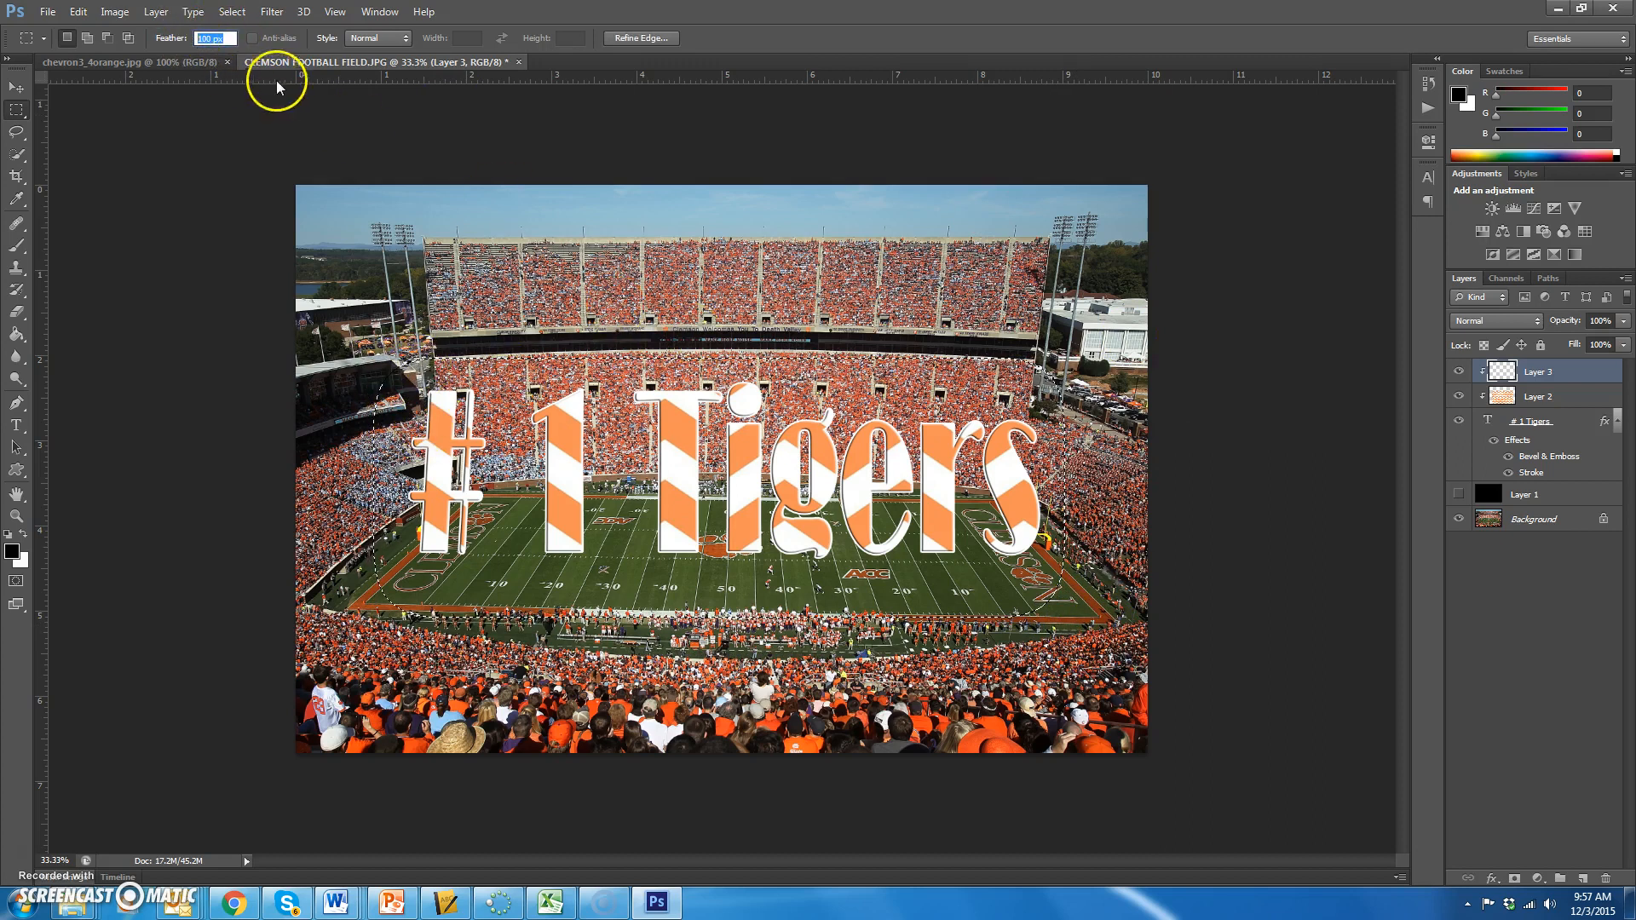
drag(229, 39, 172, 43)
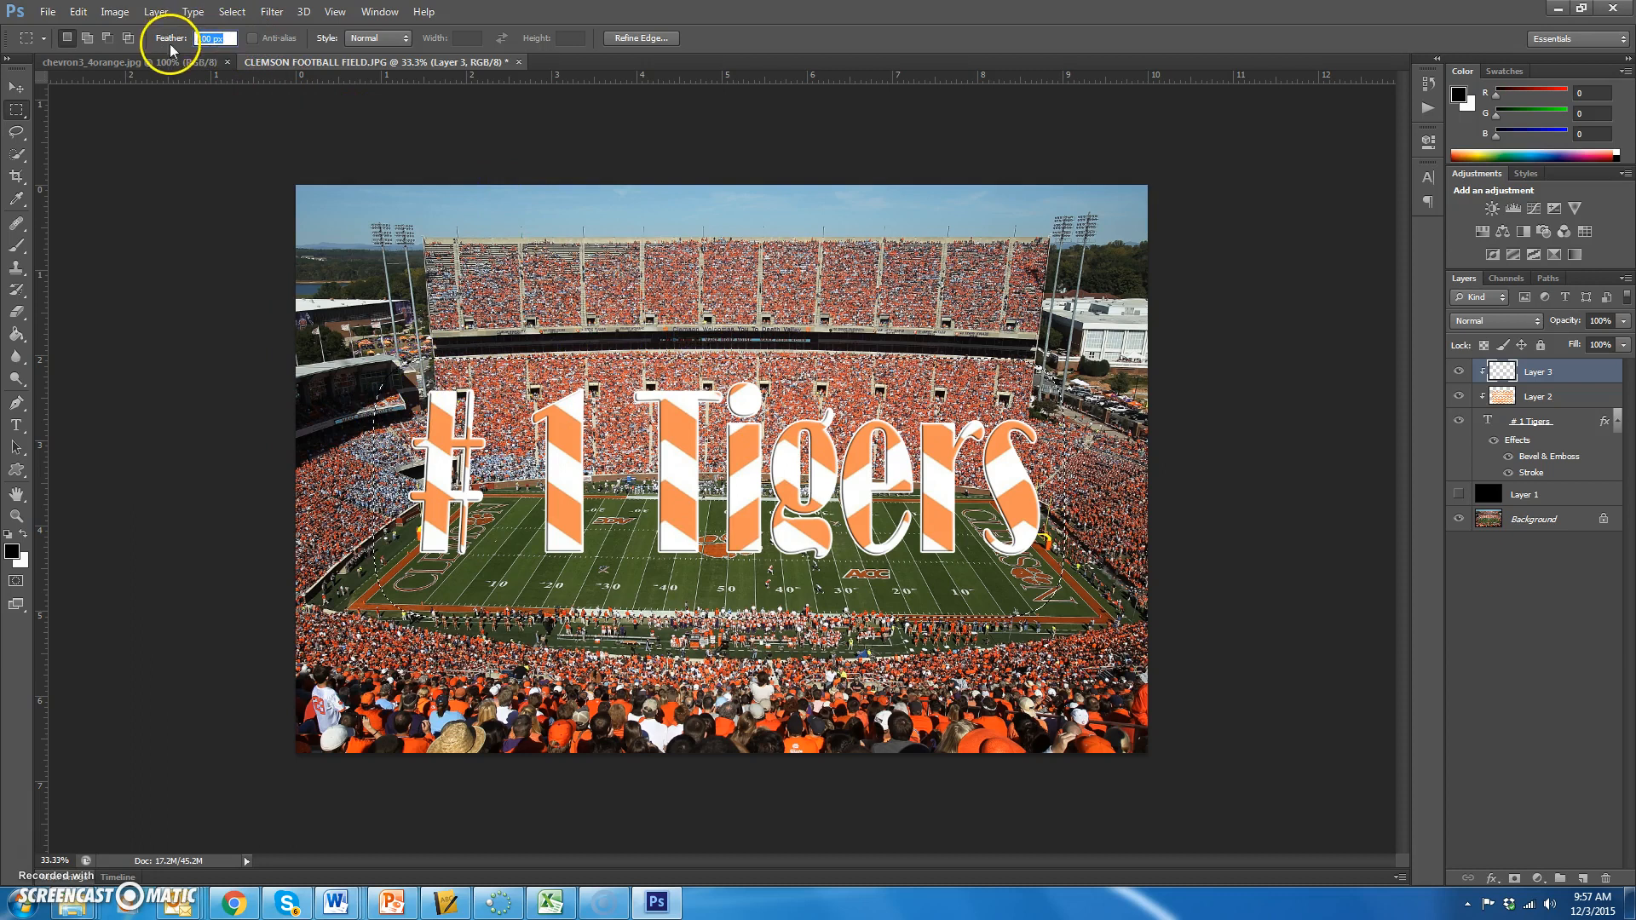
click(228, 39)
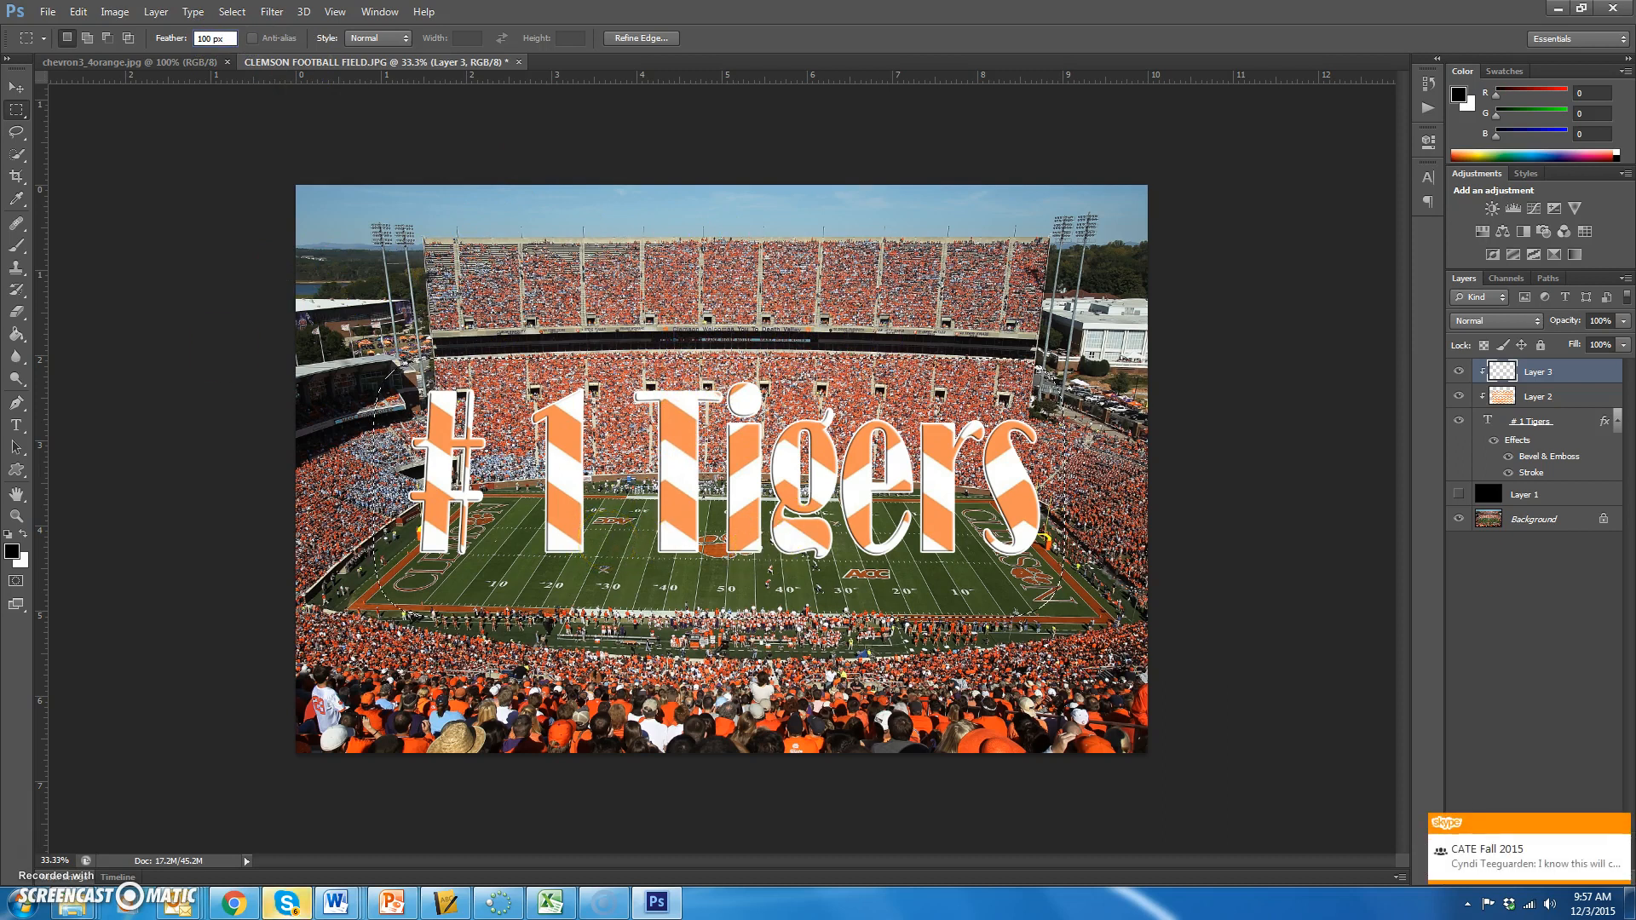
- Try filling the feathered selection with black on the clipped new layer, and undo the fill
click(17, 334)
click(389, 415)
click(75, 12)
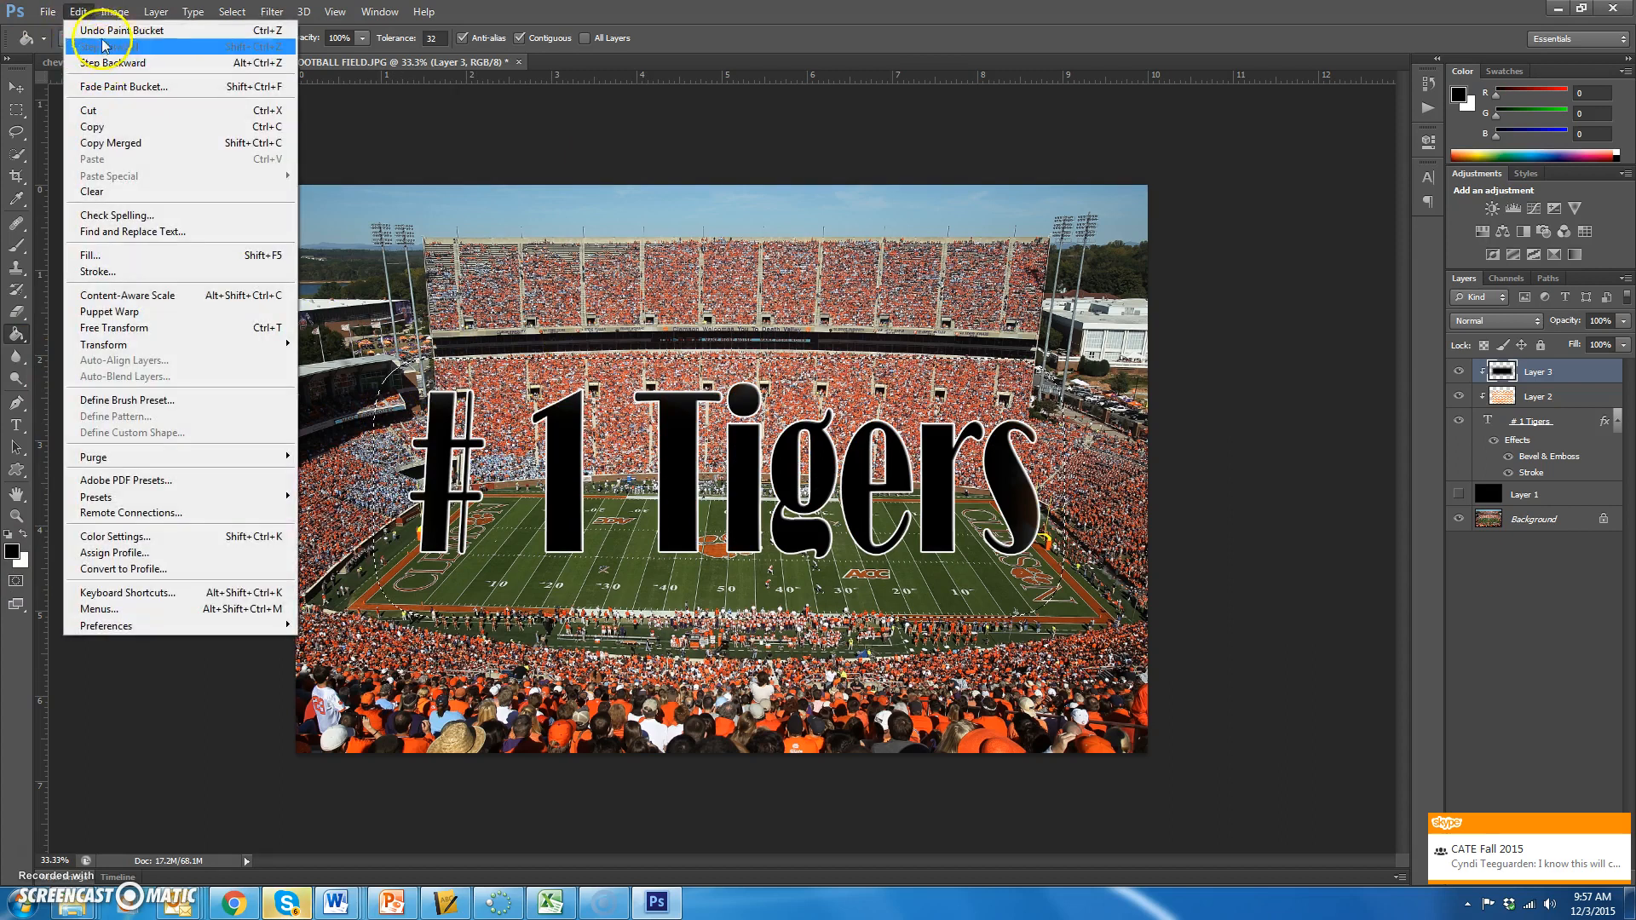
click(103, 26)
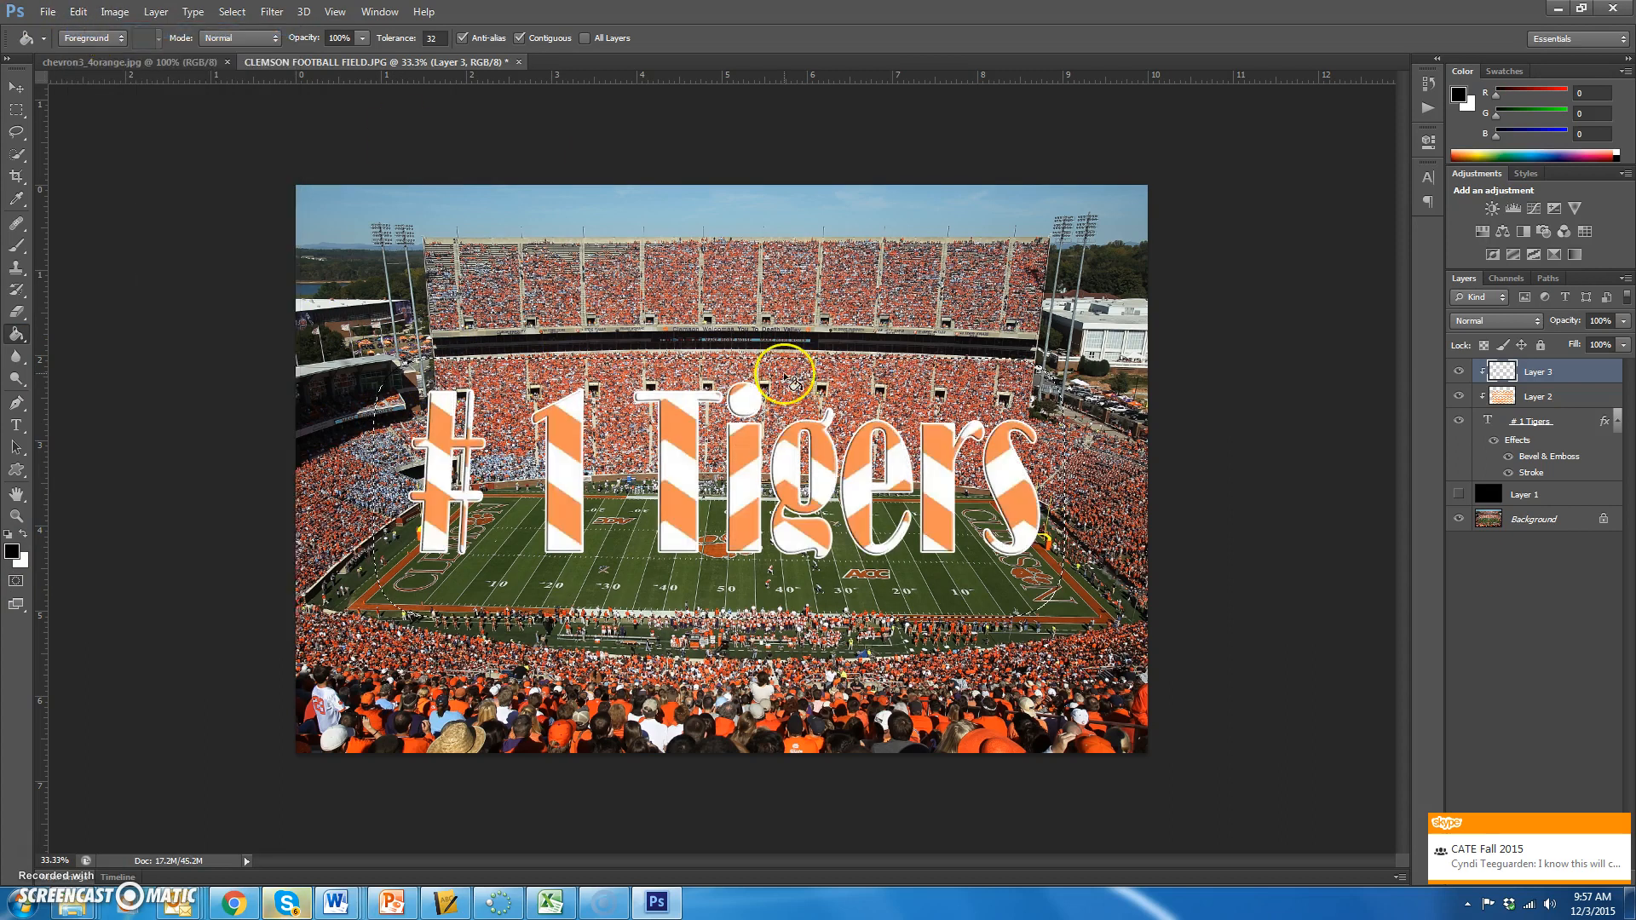
- Release Layer 3 from the clipping mask and fill its feathered selection with black using the Paint Bucket
right_click(1609, 378)
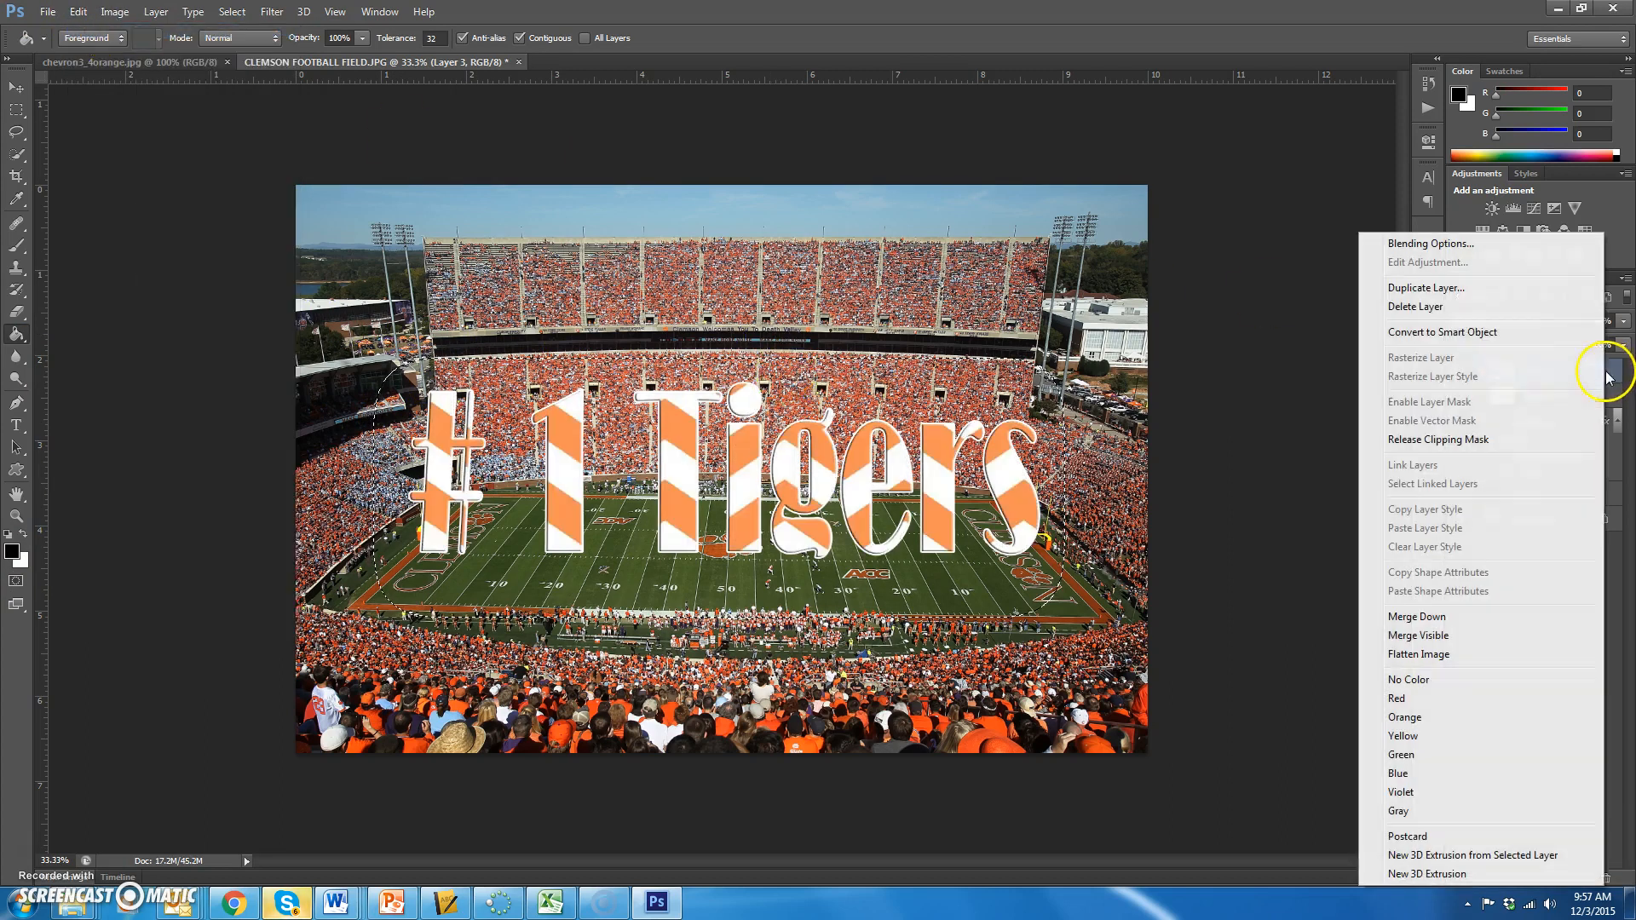
click(1457, 439)
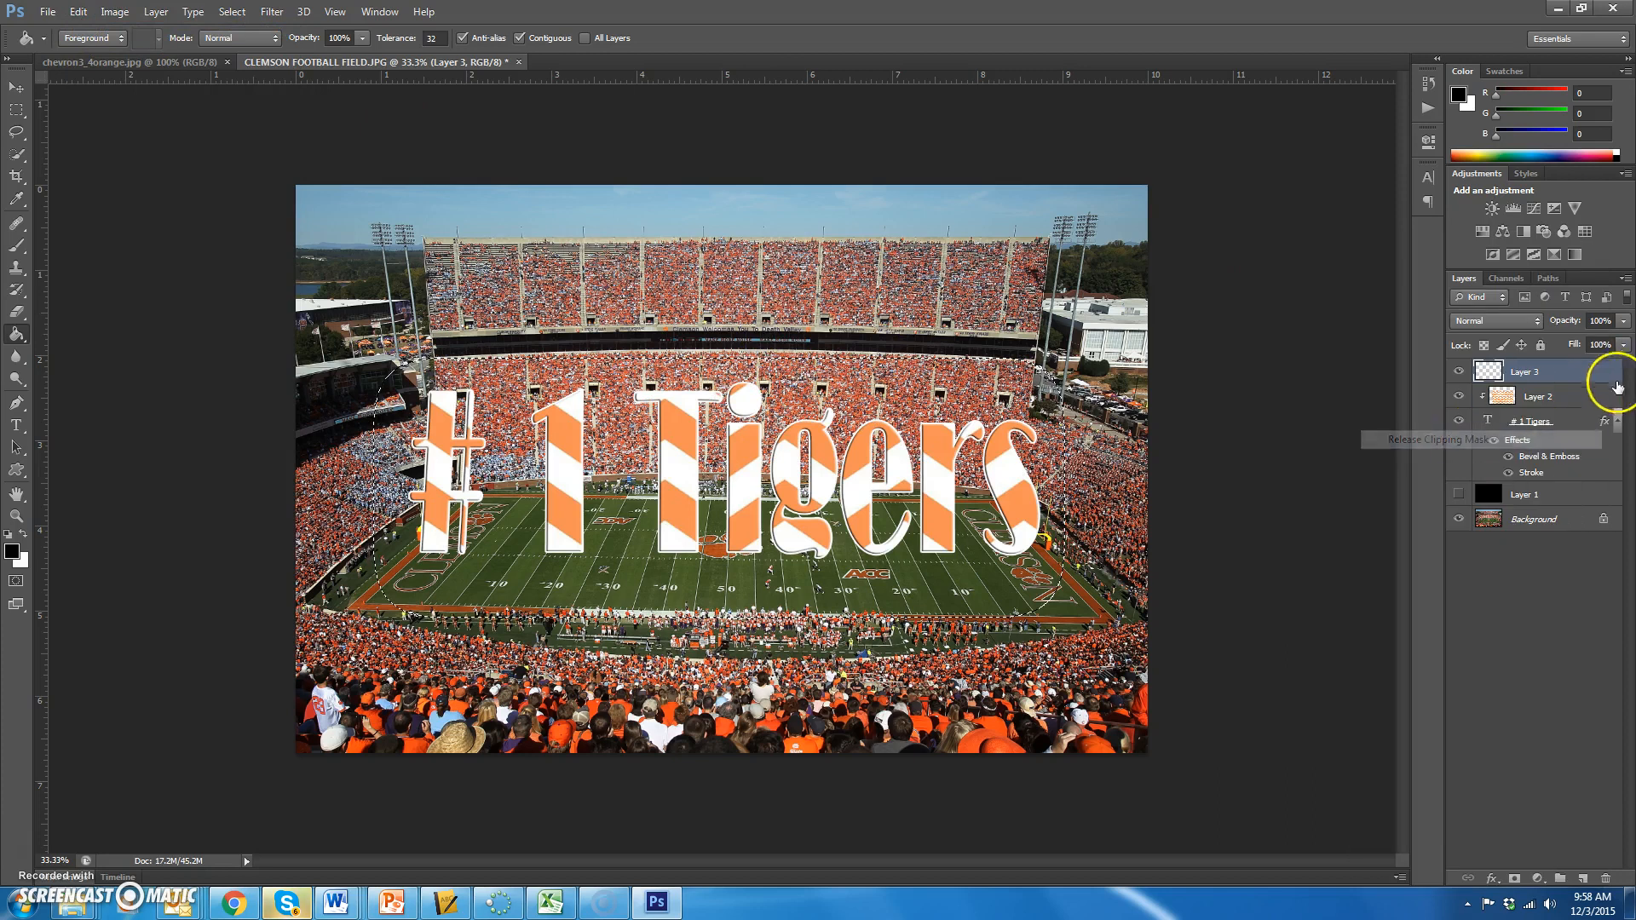
click(400, 397)
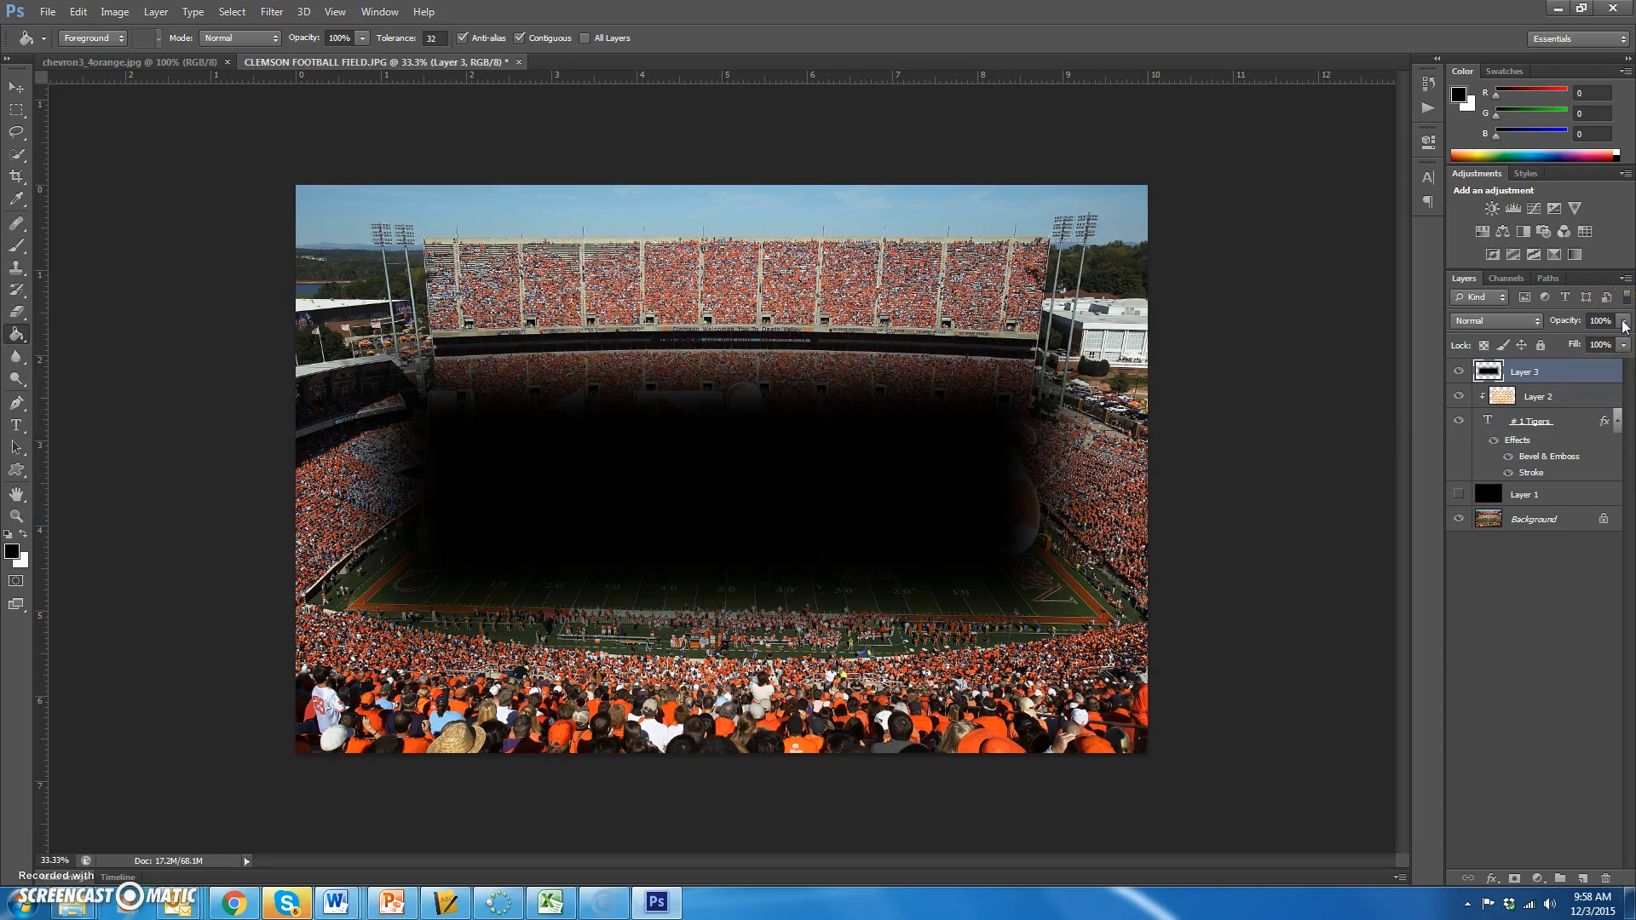
- Place Layer 3 directly beneath the "# 1 Tigers" text layer and nudge its black shading up and slightly right
drag(1577, 371, 1560, 482)
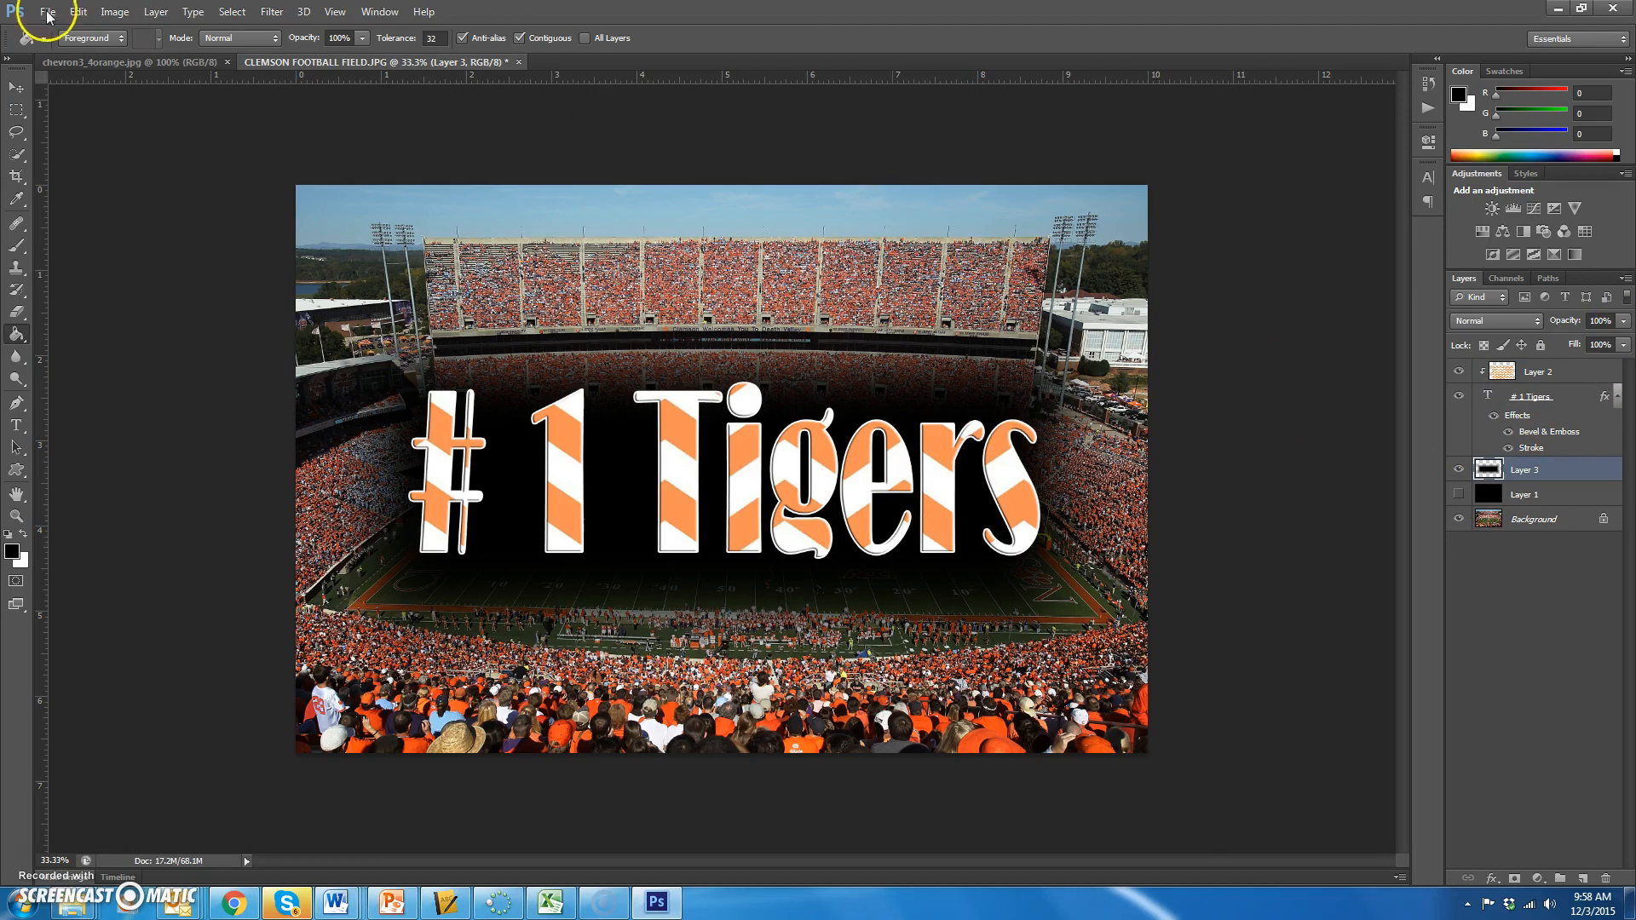
click(19, 88)
key(Up)
key(Up)
key(Up)
key(Up)
key(Up)
key(Up)
key(Up)
key(Up)
key(Up)
key(Up)
key(Up)
key(Up)
key(Up)
key(Up)
key(Up)
key(Up)
key(Up)
key(Up)
key(Up)
key(Up)
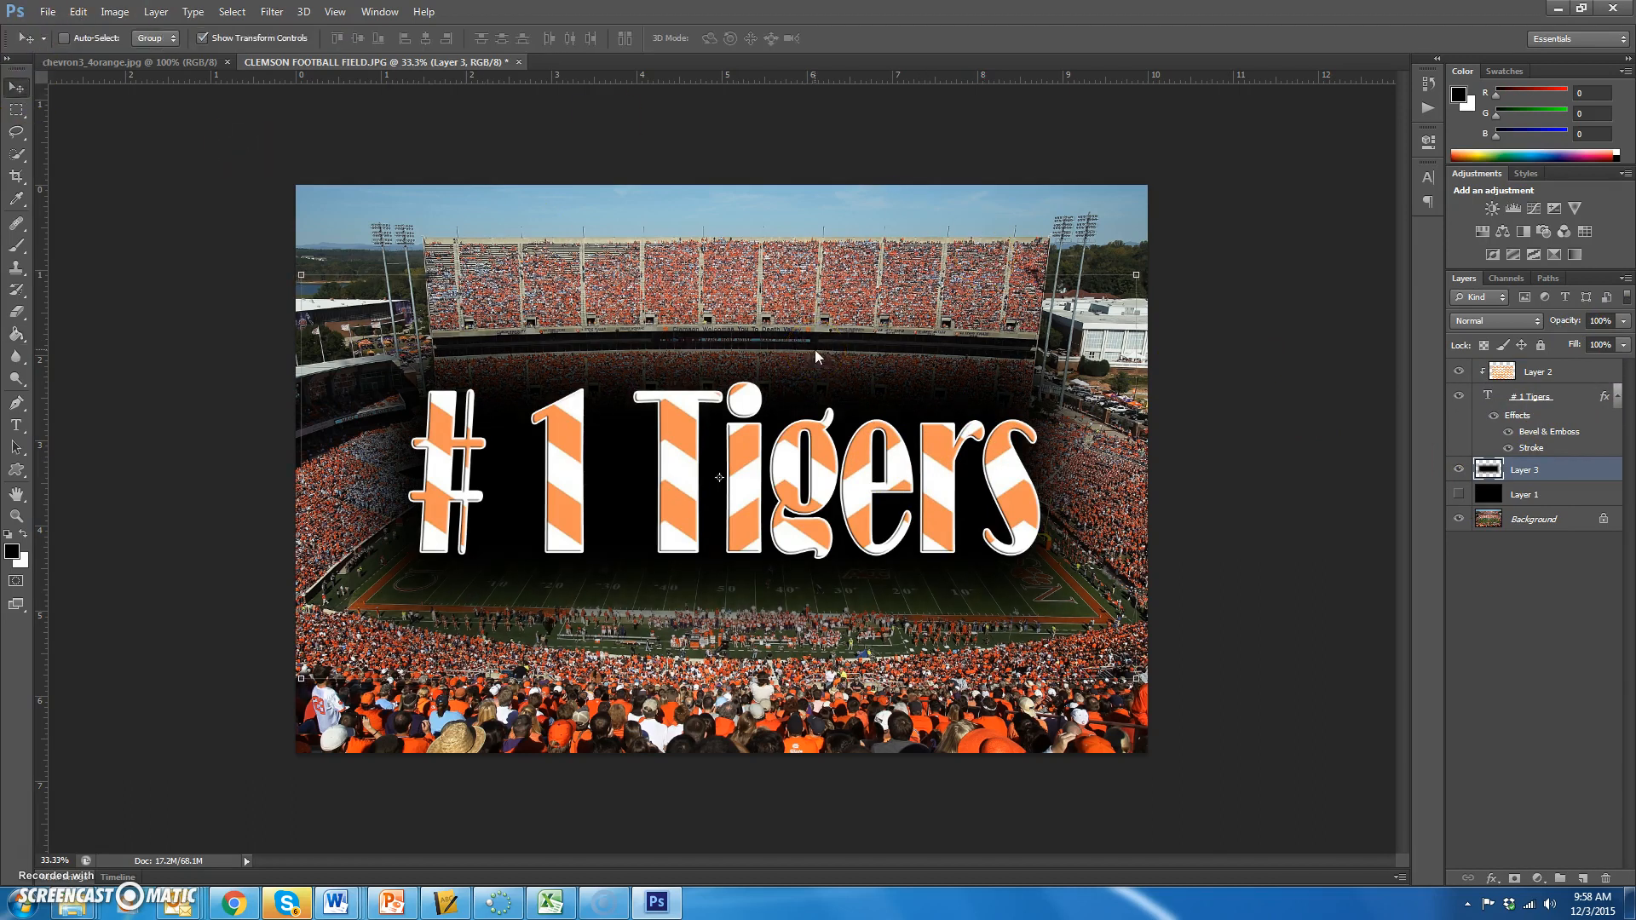
key(Right)
key(Right)
key(Right)
key(Right)
key(Right)
key(Right)
- Set Layer 3's opacity to 34% and compare the design with the black shading hidden and shown
click(1622, 321)
click(1551, 345)
mouse_move(1551, 345)
mouse_down()
mouse_move(1534, 344)
mouse_move(1573, 344)
mouse_up()
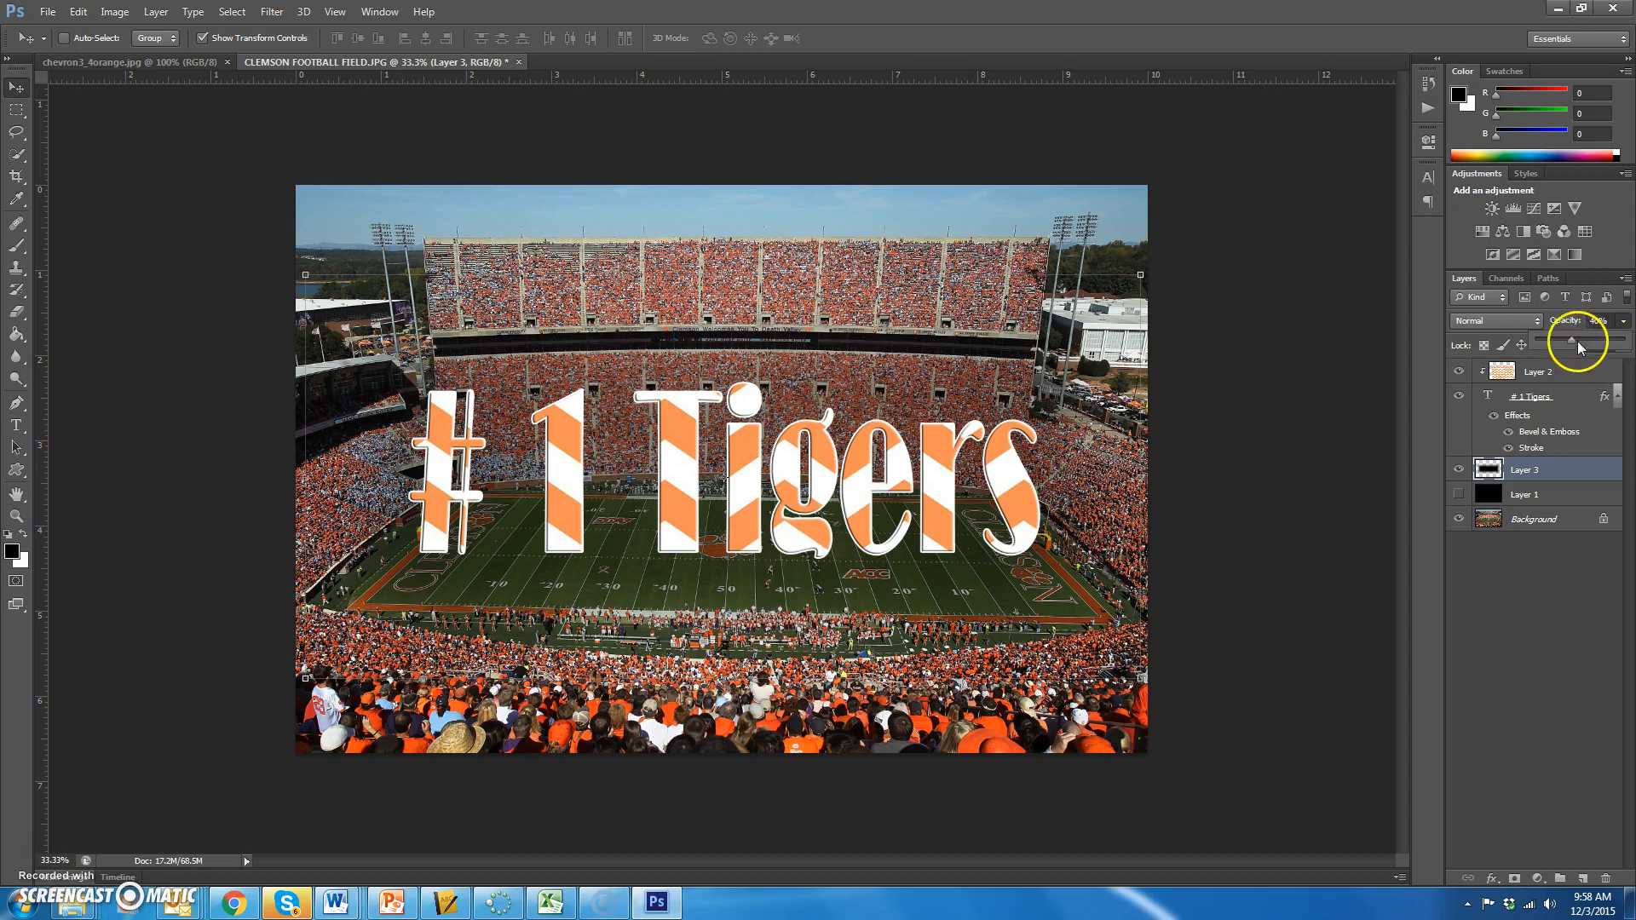
drag(1575, 339, 1581, 340)
drag(1578, 339, 1580, 340)
click(1459, 470)
click(1459, 470)
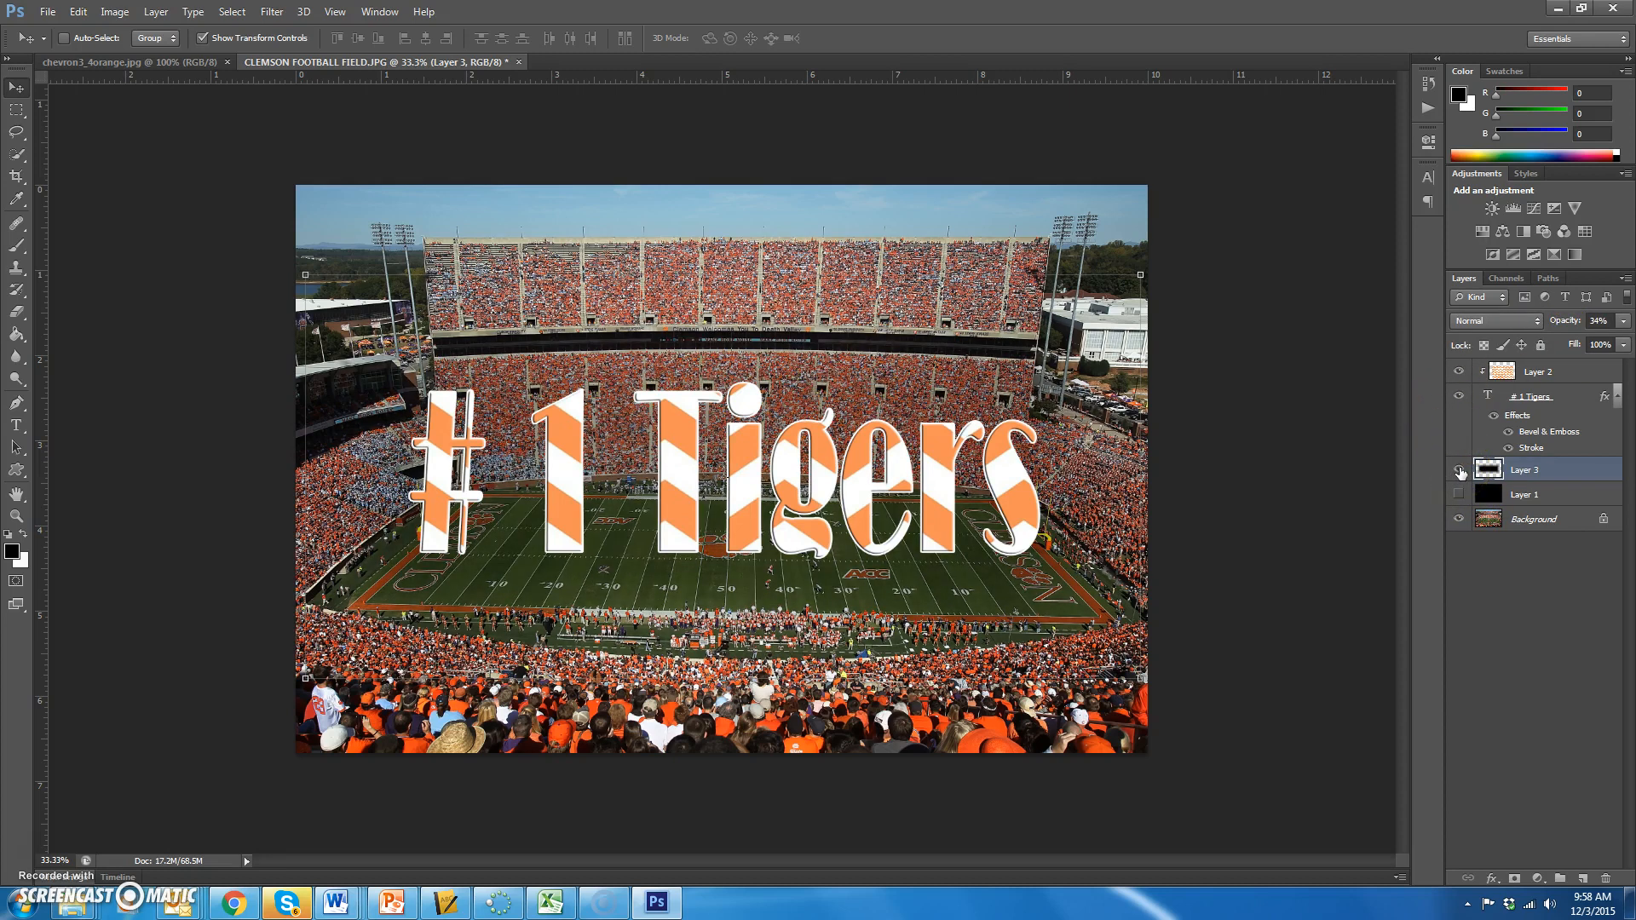
click(1459, 470)
click(1459, 469)
click(1459, 470)
click(1459, 469)
- Save the design as a JPEG, appending the author's name to "CLEMSON FOOTBALL FIELD_" in the file name, with quality 6 (Medium)
click(47, 12)
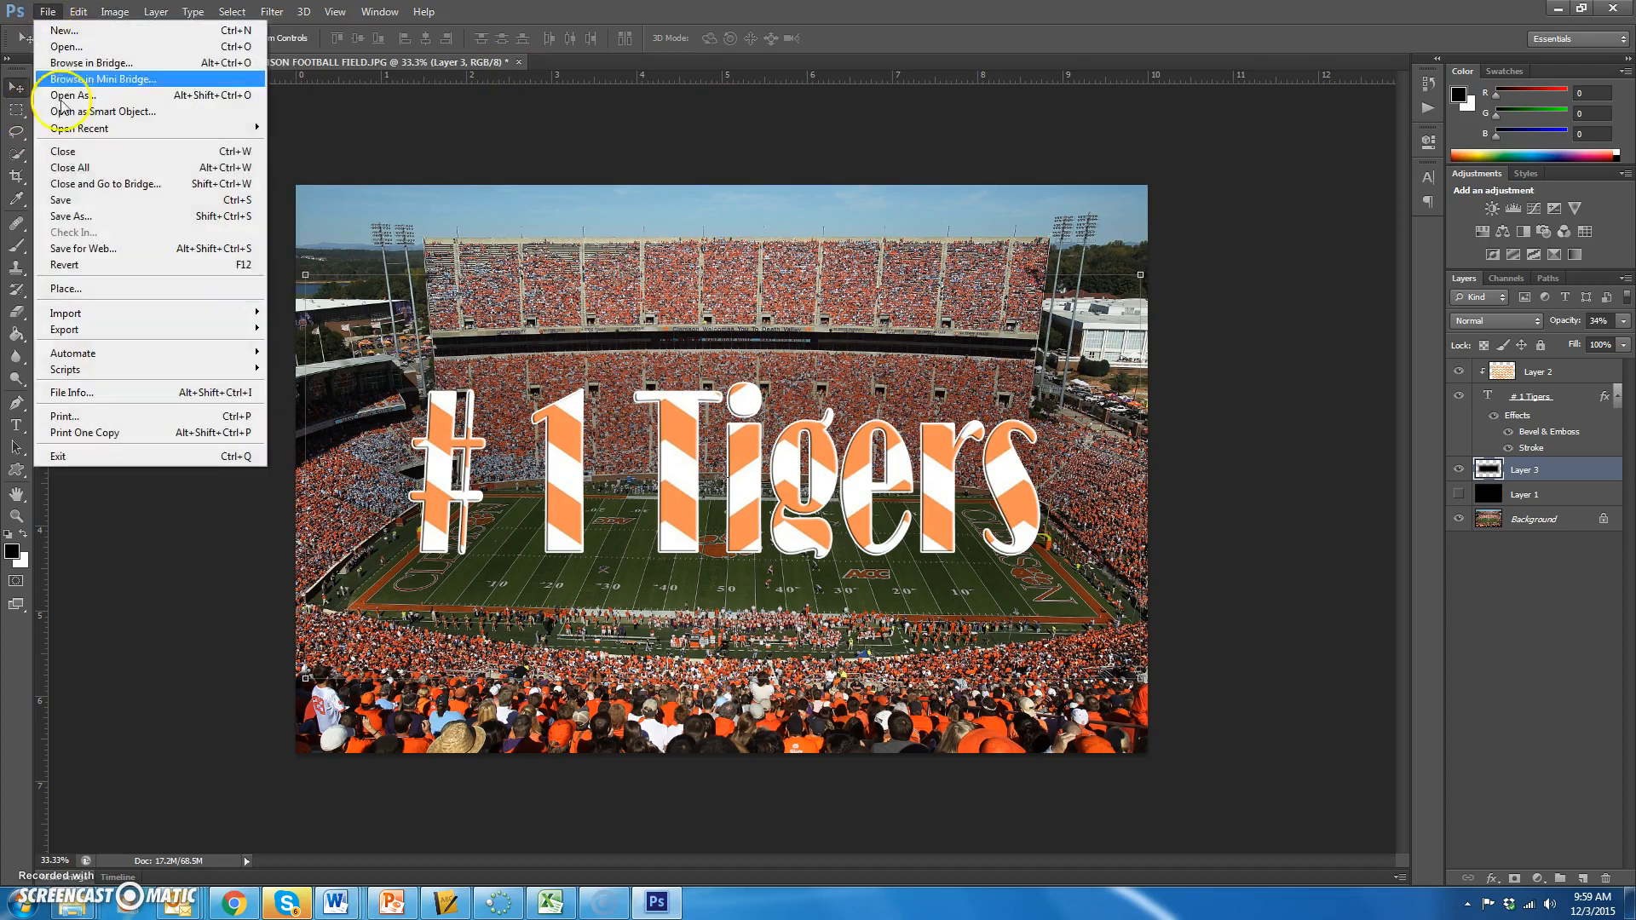
click(73, 217)
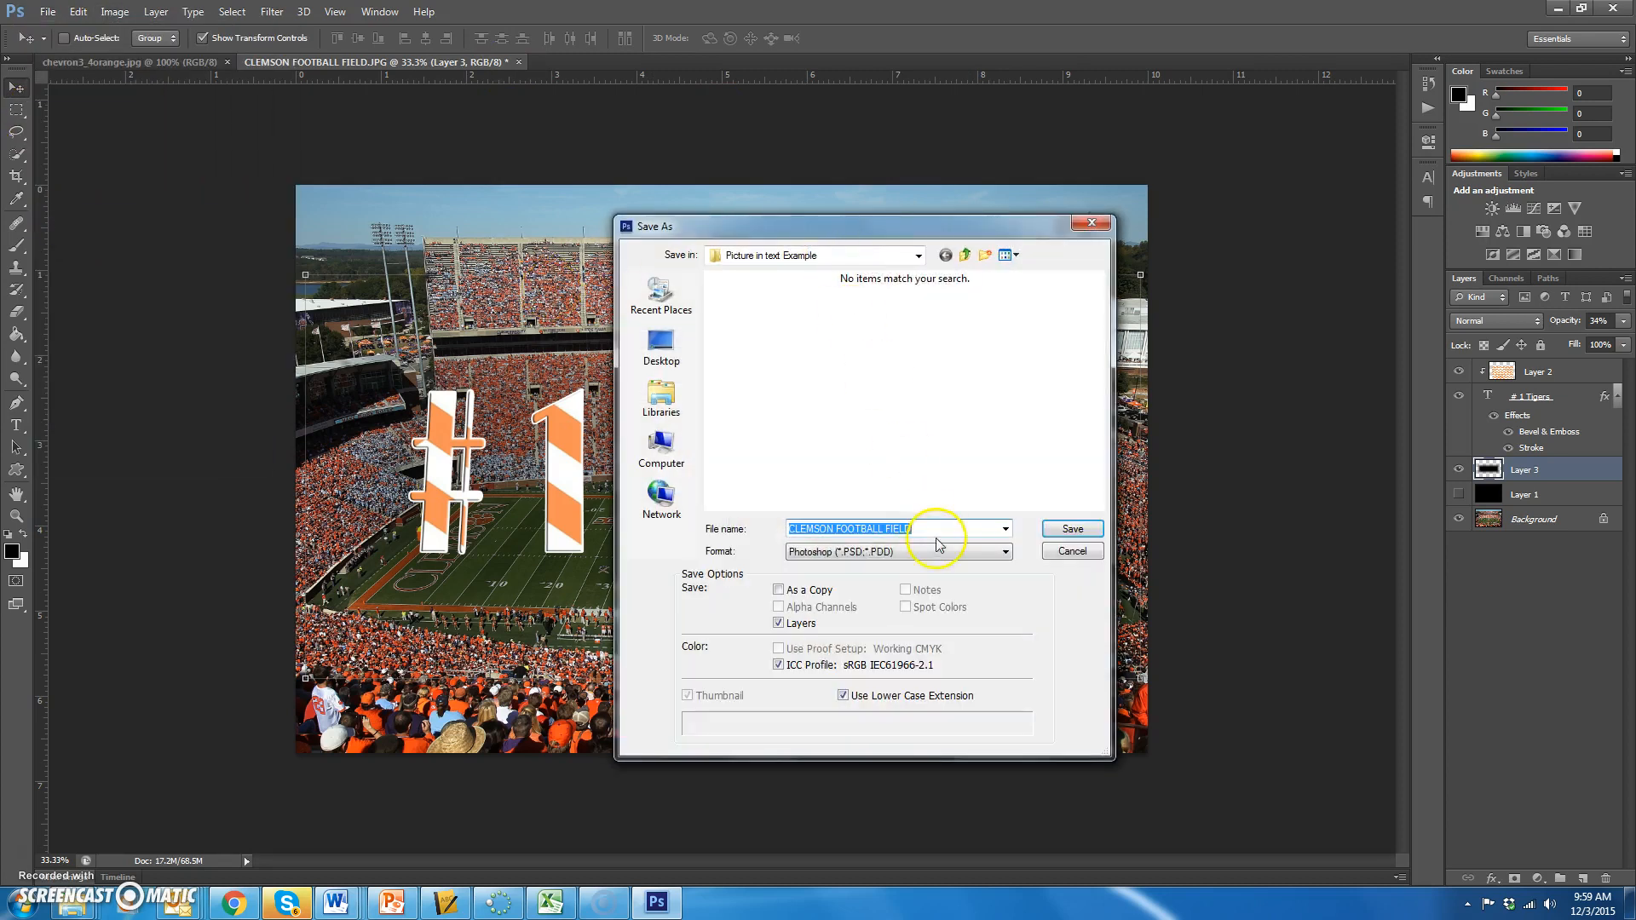
click(938, 535)
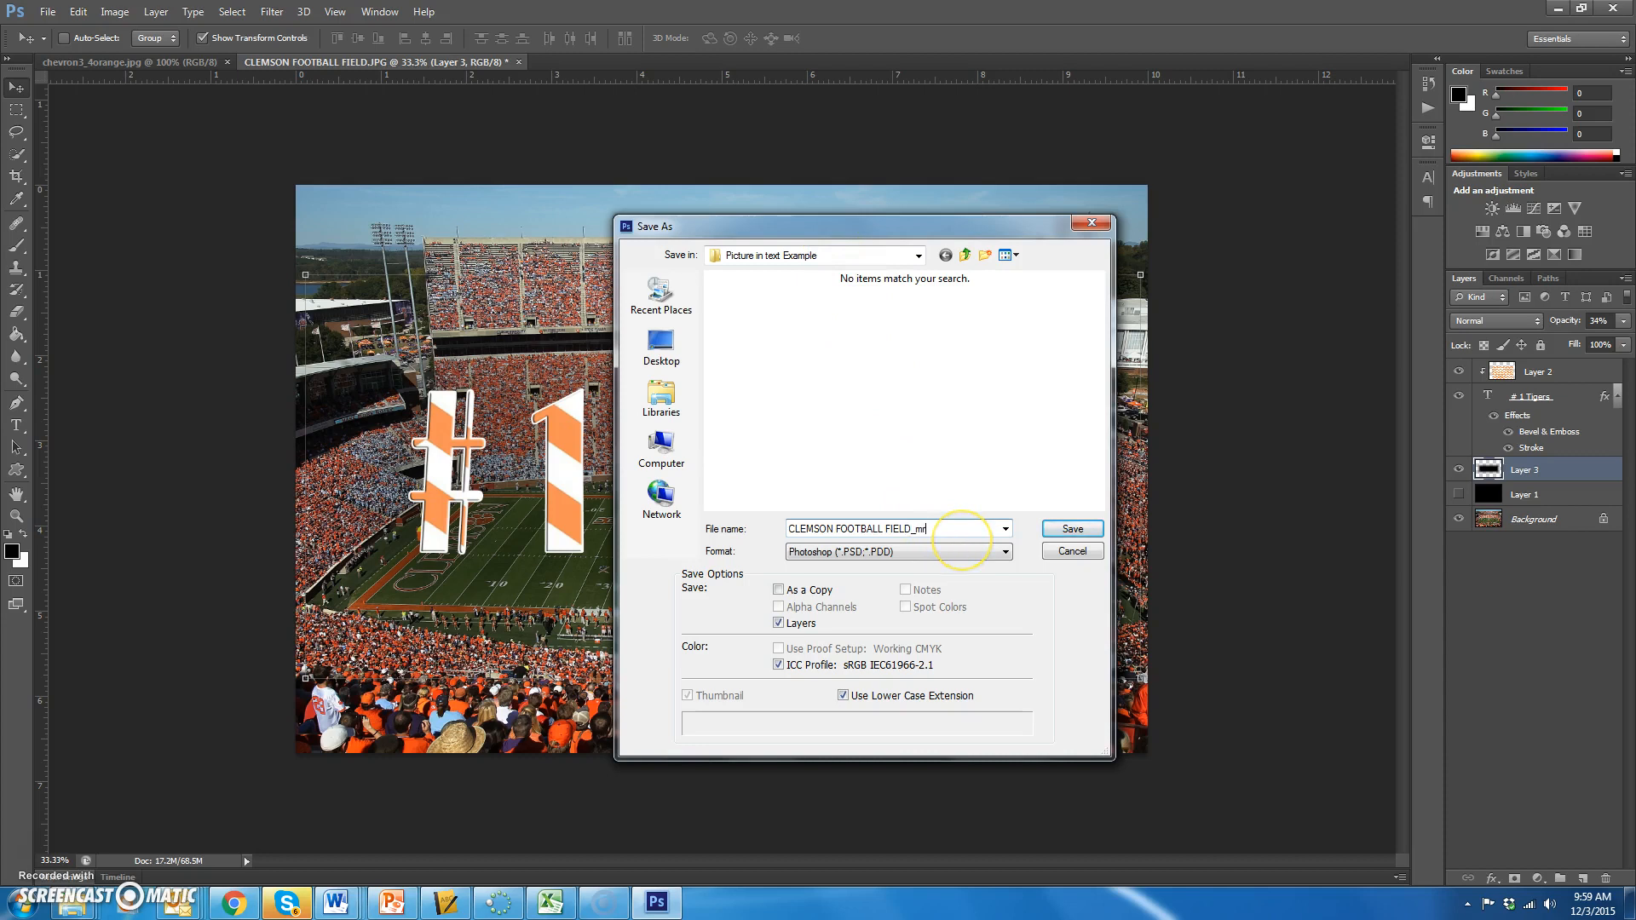
click(968, 553)
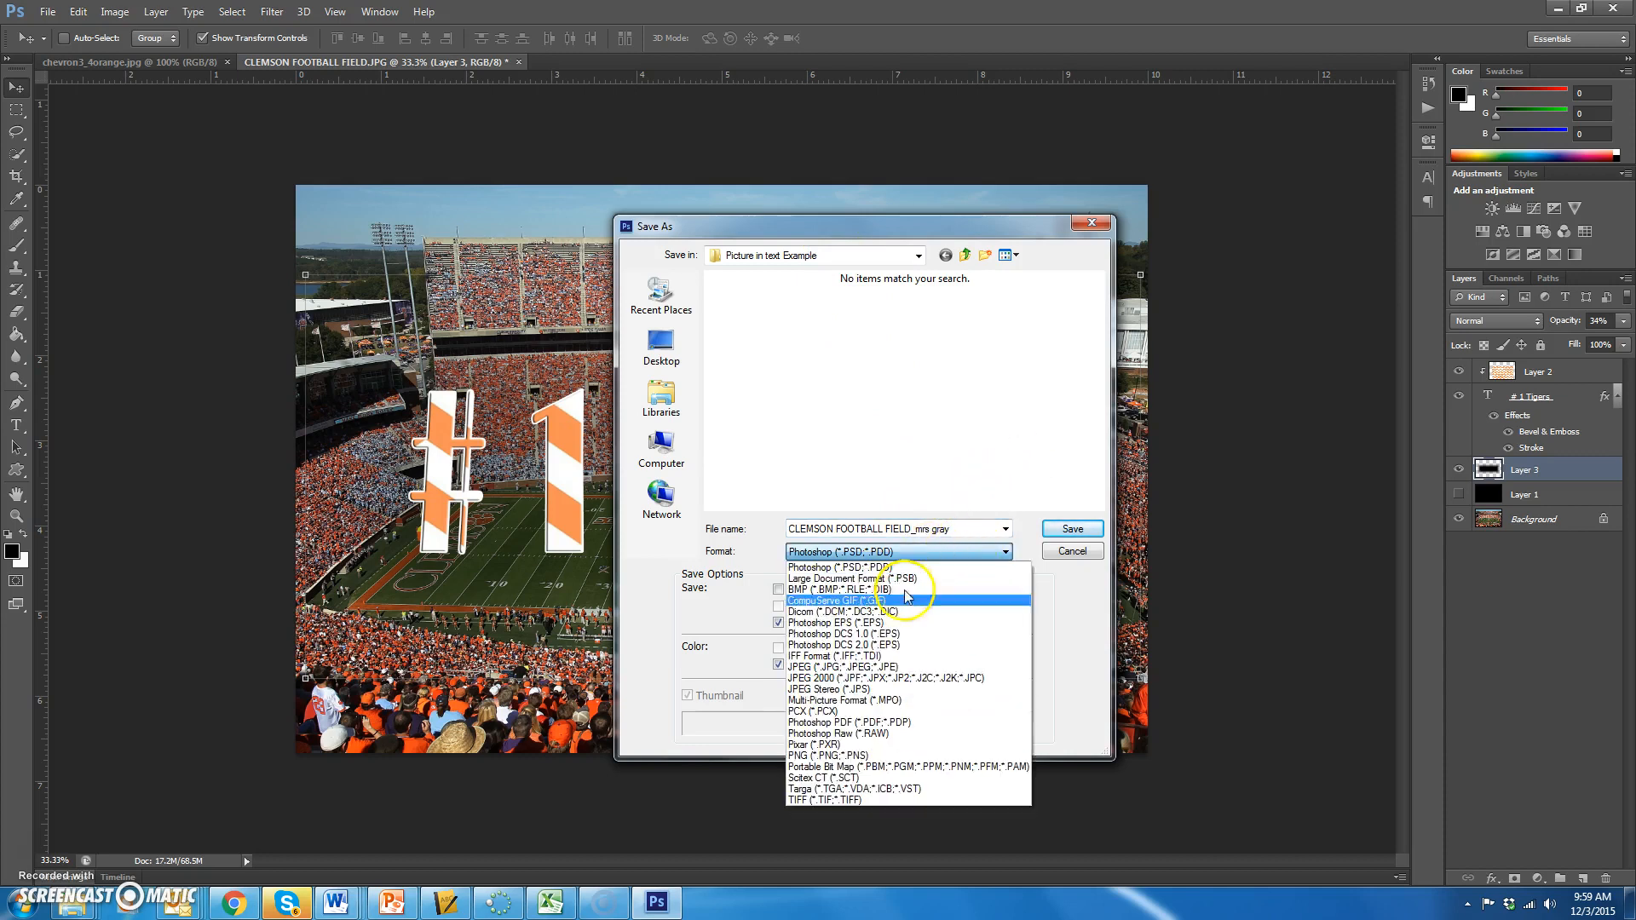
click(870, 668)
click(1072, 530)
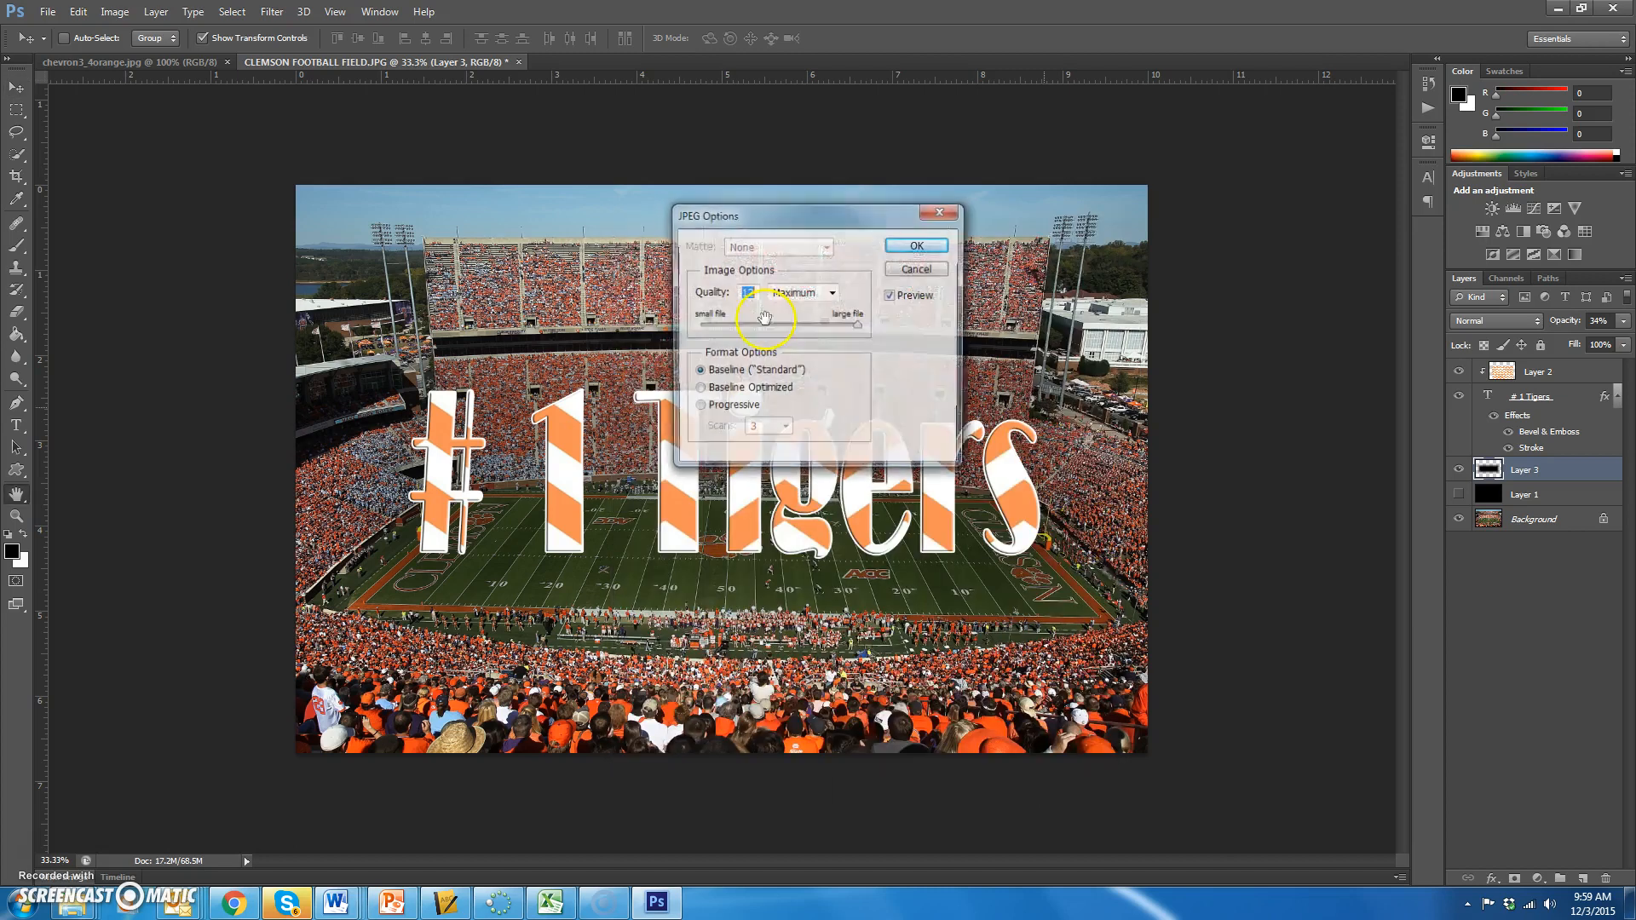
click(778, 328)
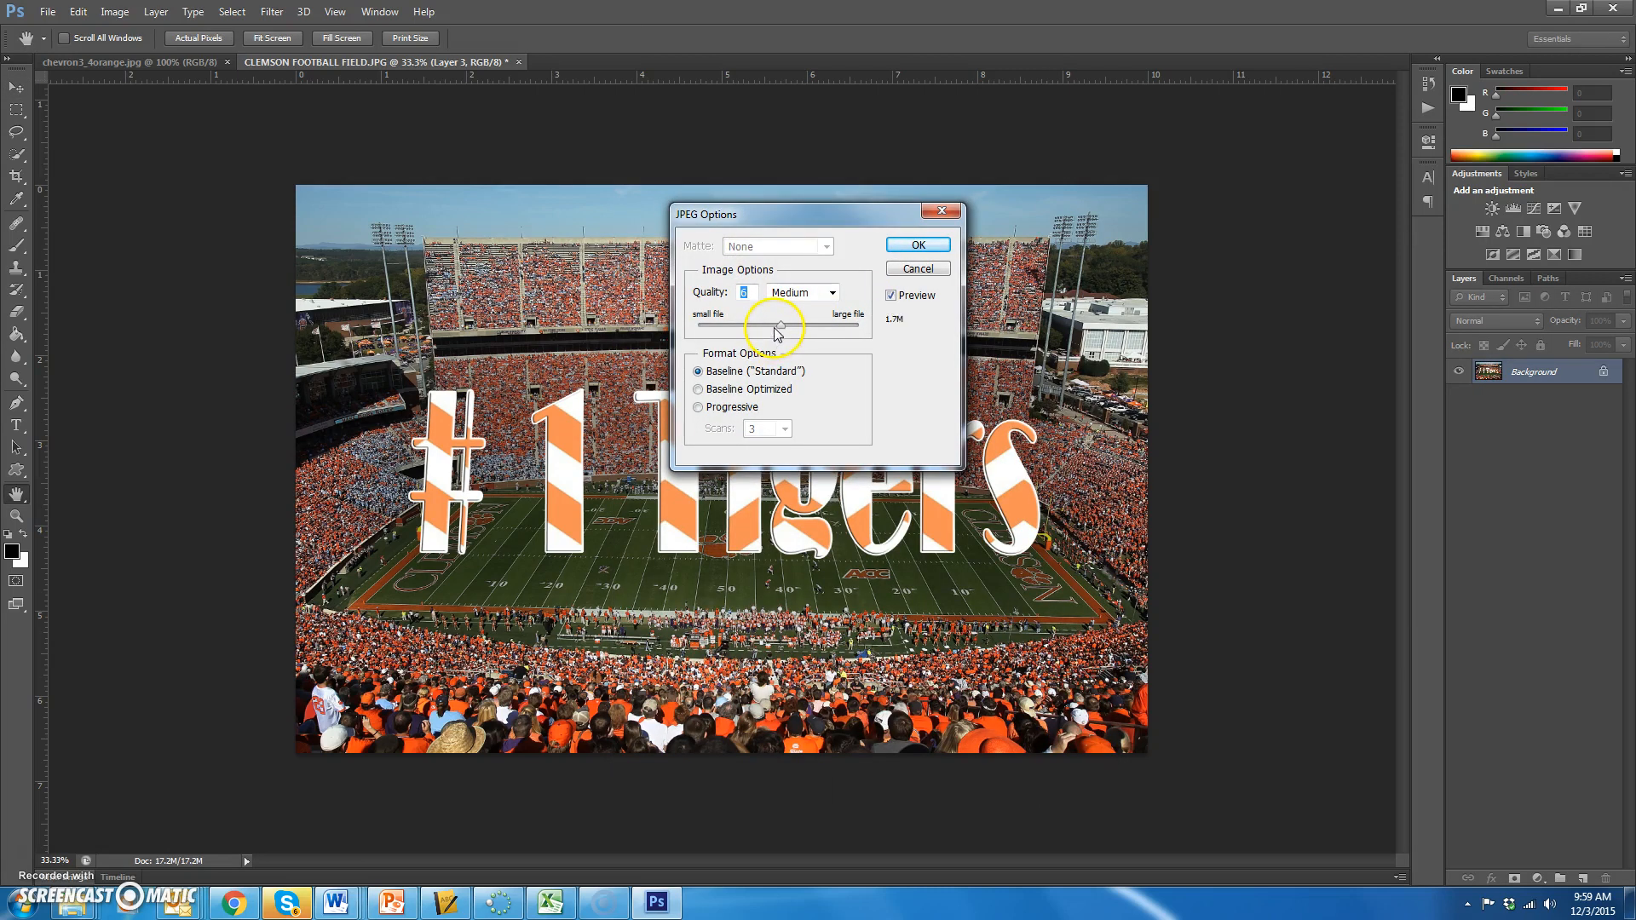